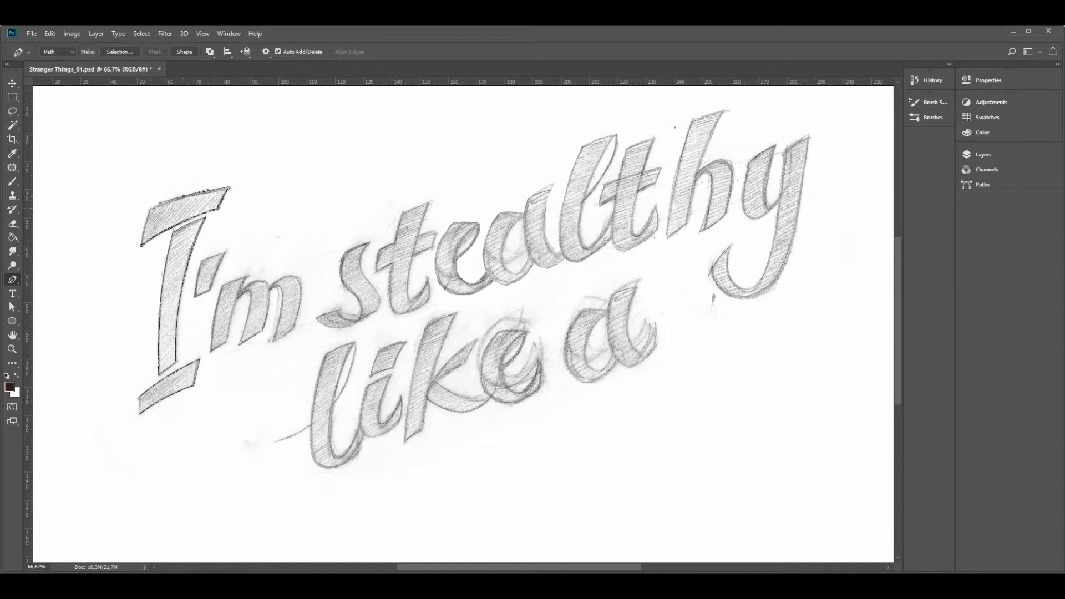
# Finish the Pen tool outline of the sketched "I" and trace a closed path around the "m"
pyautogui.click(141, 245)
pyautogui.click(210, 351)
pyautogui.moveTo(215, 317)
pyautogui.mouseDown()
pyautogui.moveTo(213, 331)
pyautogui.moveTo(254, 292)
pyautogui.moveTo(241, 326)
pyautogui.moveTo(290, 272)
pyautogui.moveTo(246, 284)
pyautogui.mouseUp()
pyautogui.click(227, 343)
pyautogui.click(274, 341)
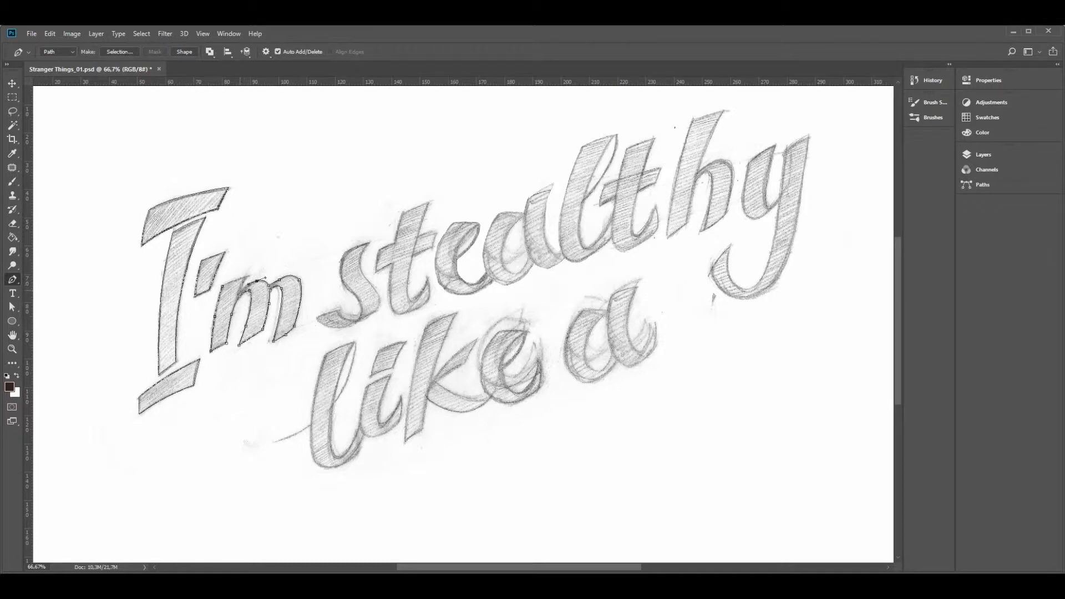
# Trace the sketched "s" of "stealthy" with a closed curved path
pyautogui.click(315, 317)
pyautogui.click(362, 297)
pyautogui.press('a')
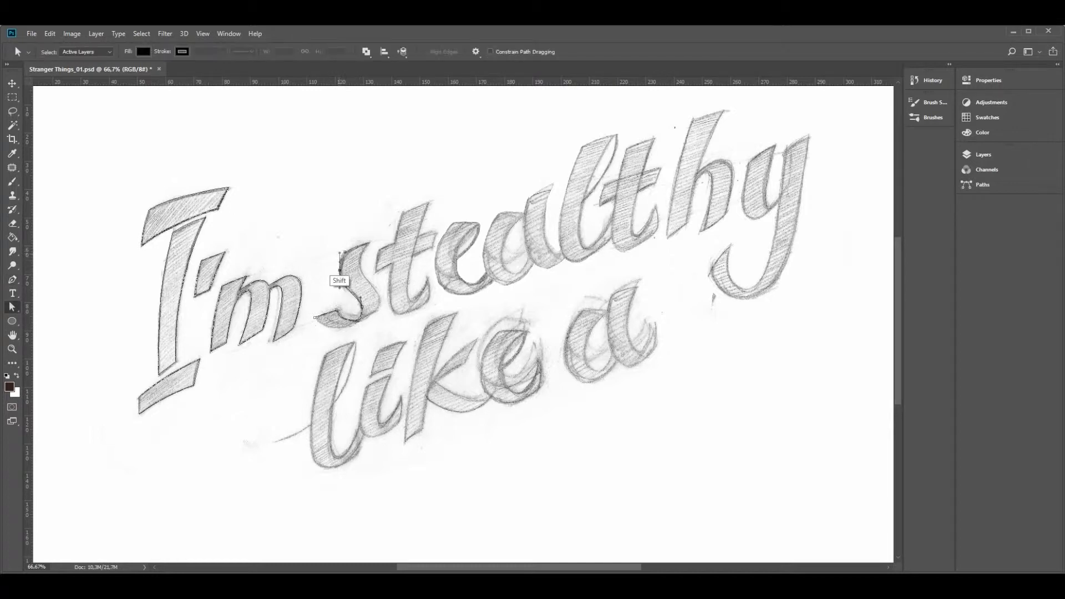
pyautogui.press('p')
pyautogui.click(368, 243)
pyautogui.moveTo(360, 266); pyautogui.dragTo(323, 331)
pyautogui.click(315, 317)
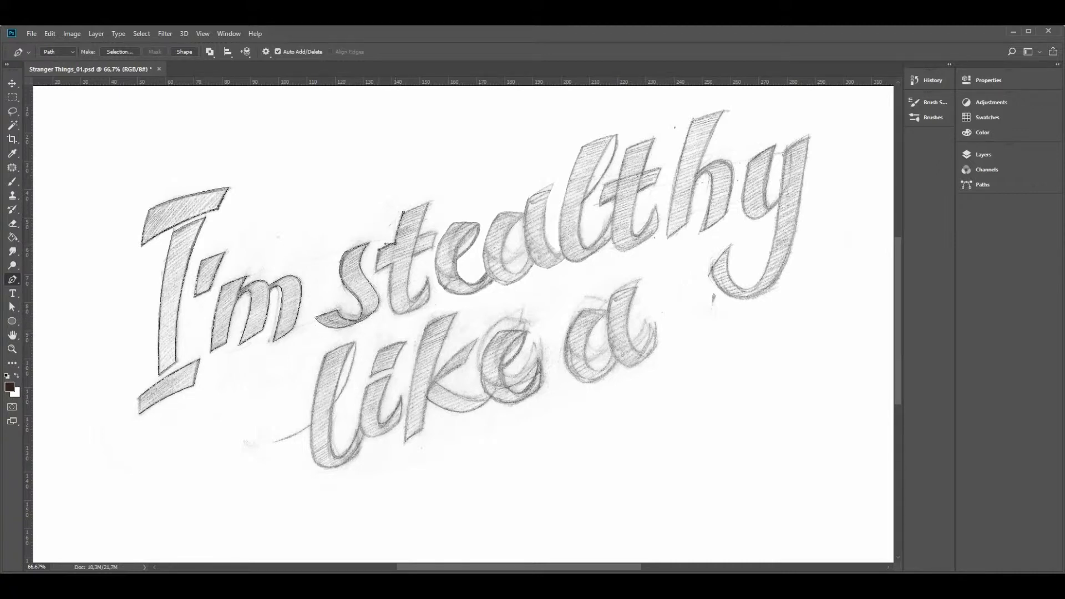
# Trace the outline of the first "t" in "stealthy", including its curved foot and crossbar
pyautogui.moveTo(389, 296)
pyautogui.mouseDown()
pyautogui.moveTo(388, 309)
pyautogui.moveTo(431, 300)
pyautogui.moveTo(404, 301)
pyautogui.mouseUp()
pyautogui.click(430, 300)
pyautogui.click(427, 278)
pyautogui.click(409, 275)
pyautogui.click(417, 236)
pyautogui.click(428, 201)
# Trace the lower edge of the joined letters "ealt" and around the second "t", undoing the misplaced anchor points
pyautogui.moveTo(435, 266); pyautogui.dragTo(664, 227)
pyautogui.click(534, 264)
pyautogui.click(659, 225)
pyautogui.moveTo(655, 205)
pyautogui.mouseDown()
pyautogui.moveTo(626, 234)
pyautogui.moveTo(636, 199)
pyautogui.mouseUp()
pyautogui.click(638, 191)
pyautogui.hotkey('ctrl', 'alt', 'z')
pyautogui.hotkey('ctrl', 'alt', 'z')
pyautogui.hotkey('ctrl', 'alt', 'z')
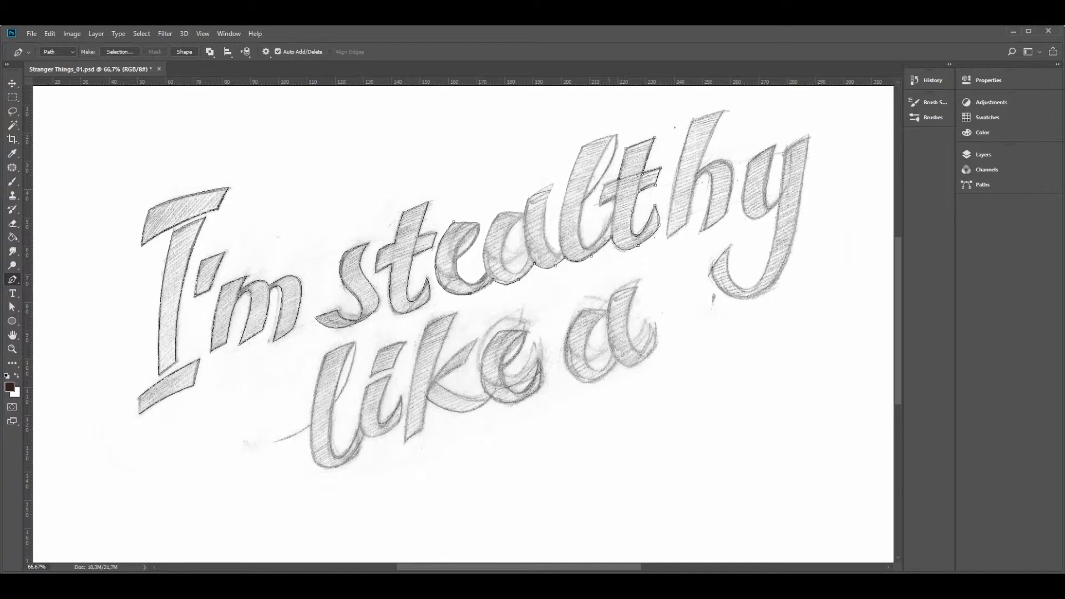
# Continue the joined path around the "l" of "stealthy", following its inner curve up to the slanted top
pyautogui.moveTo(588, 247); pyautogui.dragTo(575, 251)
pyautogui.moveTo(579, 215); pyautogui.dragTo(581, 204)
pyautogui.click(582, 201)
pyautogui.moveTo(610, 163); pyautogui.dragTo(593, 139)
pyautogui.click(616, 135)
pyautogui.click(581, 147)
# Extend the joined path over the upper edge of the "a" and down its left side to the "e"
pyautogui.moveTo(560, 215); pyautogui.dragTo(542, 184)
pyautogui.click(554, 185)
pyautogui.click(528, 198)
pyautogui.moveTo(484, 246)
pyautogui.mouseDown()
pyautogui.moveTo(480, 277)
pyautogui.moveTo(482, 265)
pyautogui.mouseUp()
pyautogui.click(487, 274)
pyautogui.hotkey('ctrl', 'z')
pyautogui.click(487, 274)
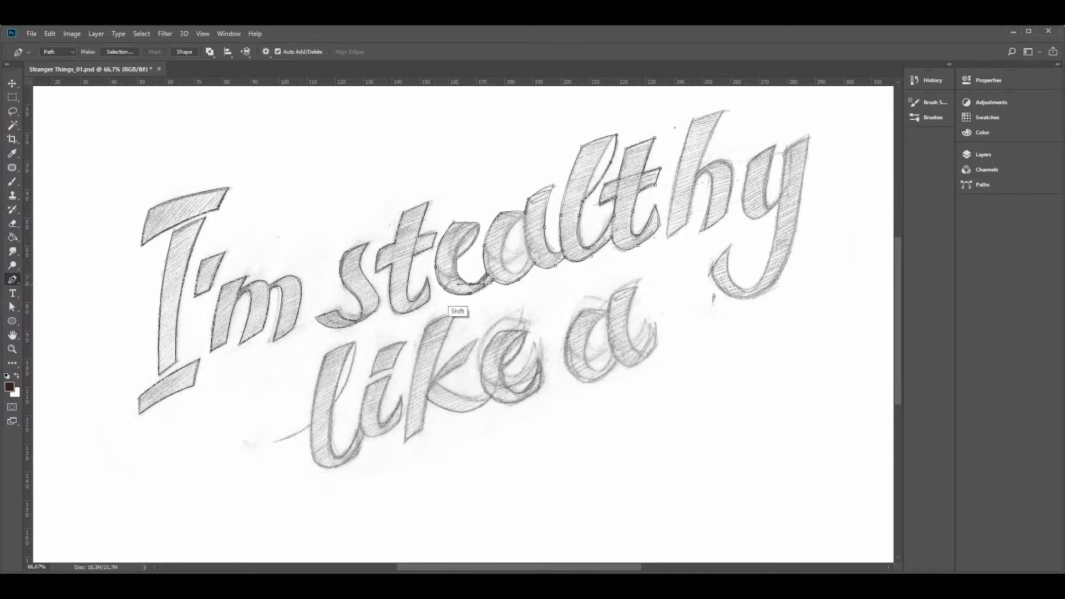
# Trace the inner curve of the "e" in "stealthy" and close the joined outline at its top
pyautogui.press('a')
pyautogui.click(457, 258)
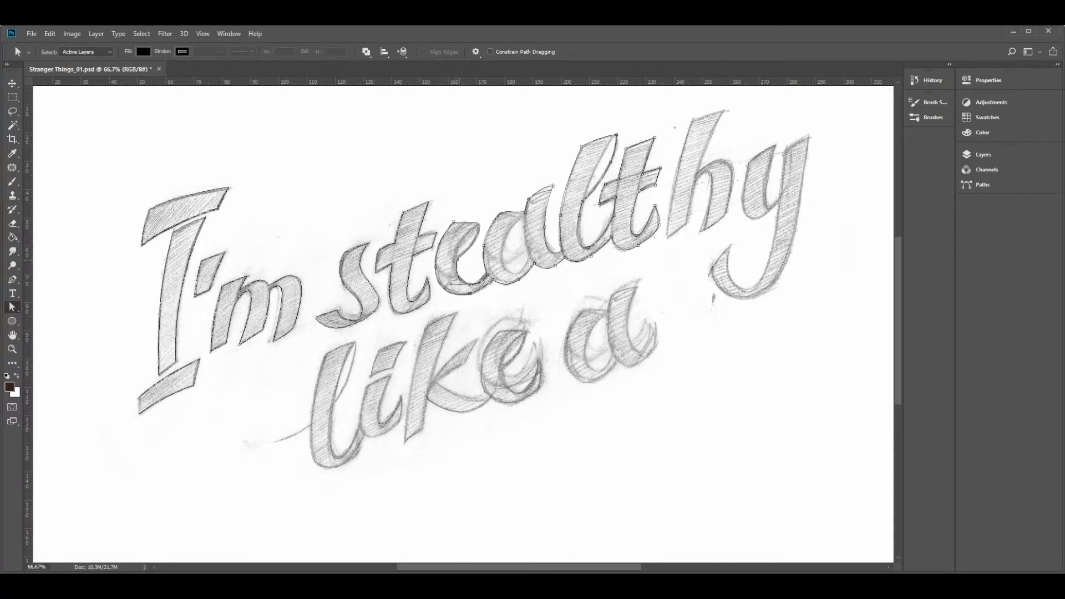
pyautogui.press('p')
pyautogui.moveTo(479, 230); pyautogui.dragTo(479, 215)
pyautogui.click(479, 223)
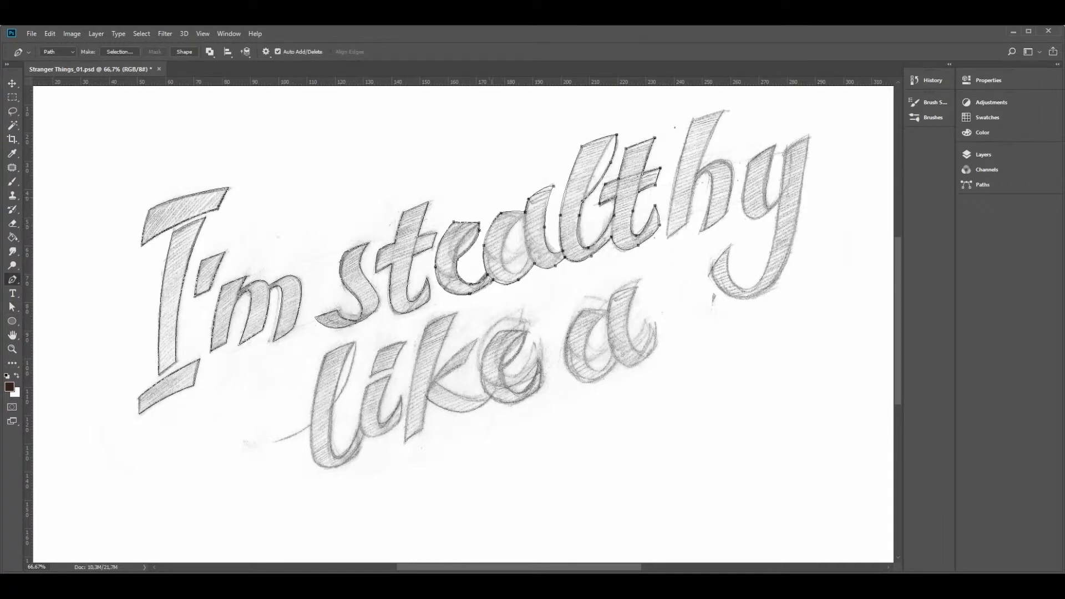
# Make a selection from the traced letter paths and fill it with the dark brown foreground color on a new layer
pyautogui.rightClick(489, 211)
pyautogui.click(532, 271)
pyautogui.press('Return')
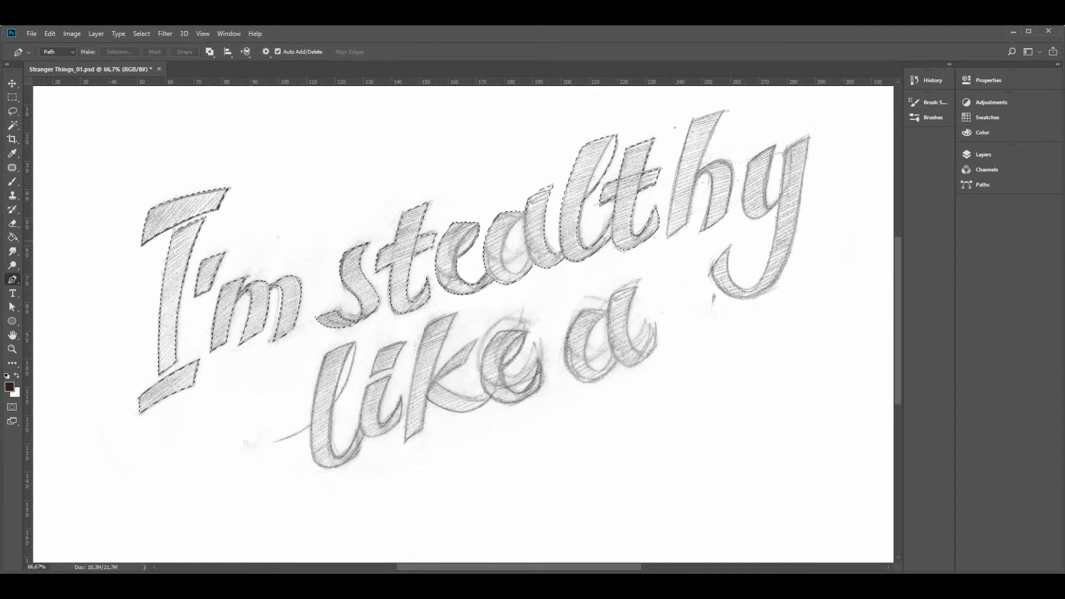
pyautogui.press('g')
pyautogui.click(982, 154)
pyautogui.click(891, 211)
pyautogui.click(921, 382)
pyautogui.click(366, 297)
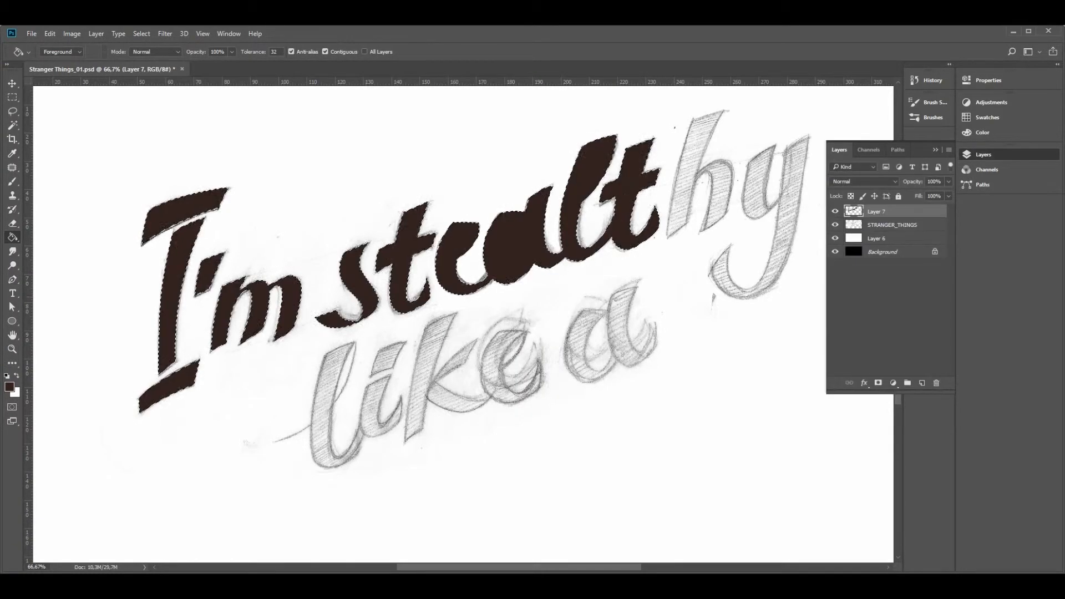
# Set the opacity of the filled lettering layer to 50%
pyautogui.click(933, 181)
pyautogui.write('50')
pyautogui.click(982, 154)
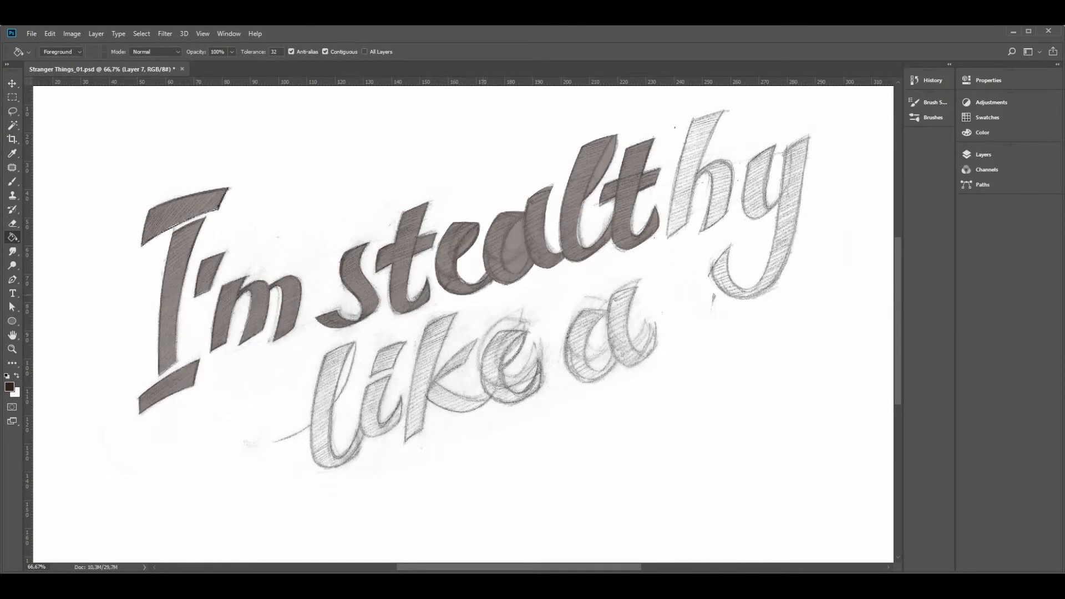
# Trace closed paths around the inner openings of the "a" and "l" in "stealthy"
pyautogui.press('p')
pyautogui.moveTo(529, 256)
pyautogui.mouseDown()
pyautogui.moveTo(524, 222)
pyautogui.moveTo(505, 226)
pyautogui.moveTo(501, 272)
pyautogui.moveTo(526, 267)
pyautogui.mouseUp()
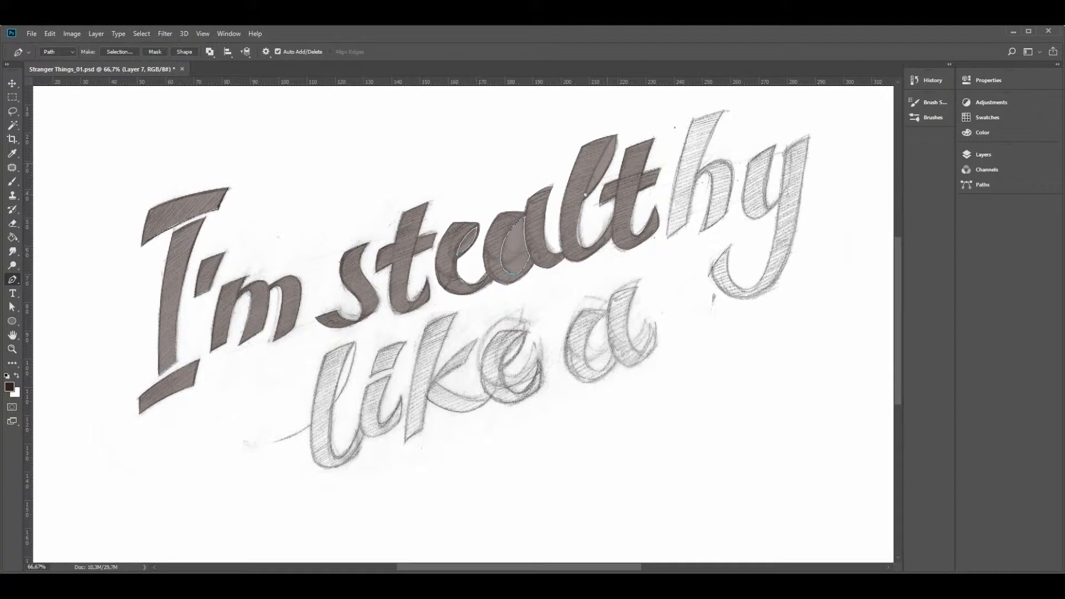
pyautogui.moveTo(585, 195); pyautogui.dragTo(614, 148)
pyautogui.click(586, 194)
pyautogui.rightClick(511, 261)
pyautogui.click(546, 311)
pyautogui.press('Return')
pyautogui.press('Delete')
pyautogui.hotkey('ctrl', 'z')
# Make a selection from the inner-opening paths, delete the fill inside them and deselect
pyautogui.rightClick(520, 244)
pyautogui.click(546, 293)
pyautogui.press('Return')
pyautogui.press('Delete')
pyautogui.hotkey('ctrl', 'd')
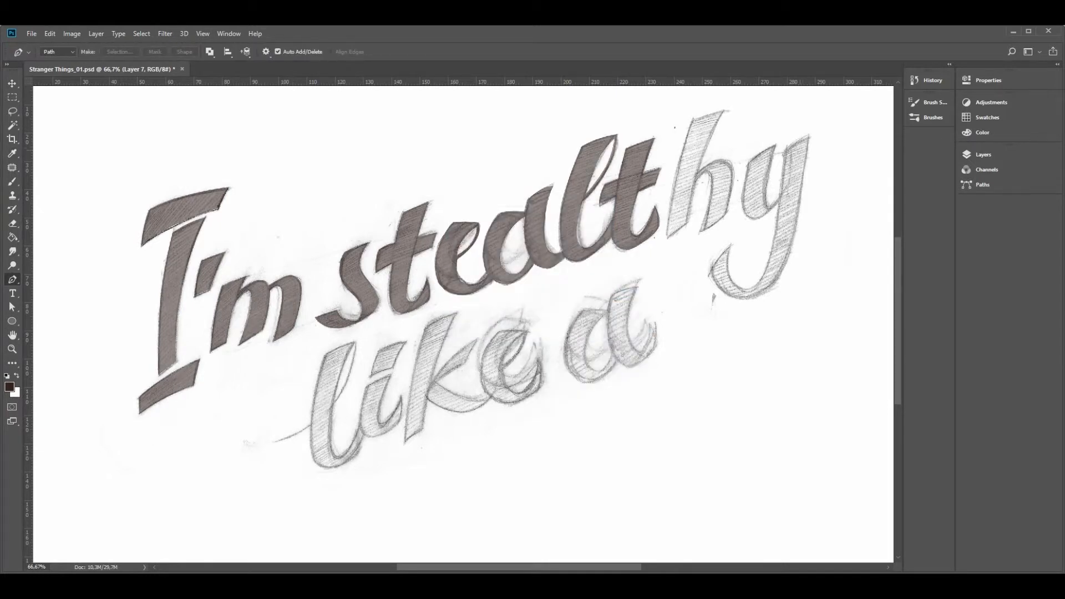
# Trace the foot, inner arch and right leg of the sketched "h" with the Pen tool
pyautogui.click(665, 237)
pyautogui.click(687, 224)
pyautogui.click(694, 180)
pyautogui.click(710, 174)
pyautogui.click(704, 229)
pyautogui.click(719, 224)
pyautogui.click(733, 176)
pyautogui.moveTo(716, 158); pyautogui.dragTo(724, 154)
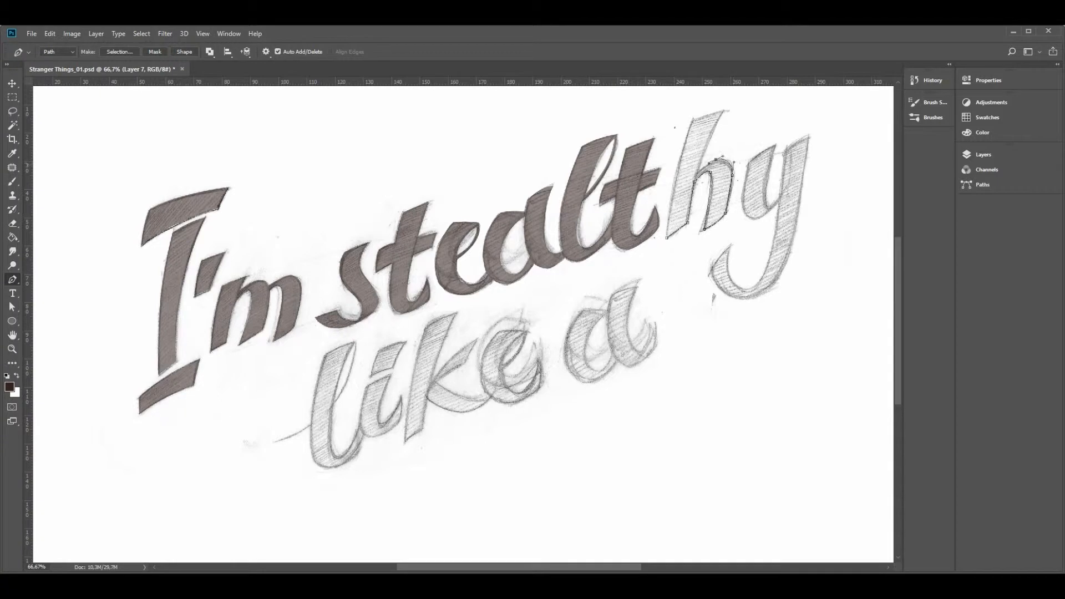
# Close the outline of the "h" around the slanted top and left edge of its stem
pyautogui.click(710, 136)
pyautogui.click(723, 110)
pyautogui.click(692, 119)
pyautogui.click(669, 202)
pyautogui.click(667, 236)
# Trace the "y" from its inner bowl over the right stem and down around the curled tail
pyautogui.moveTo(767, 204); pyautogui.dragTo(781, 197)
pyautogui.click(785, 152)
pyautogui.click(800, 138)
pyautogui.moveTo(782, 268); pyautogui.dragTo(769, 303)
pyautogui.moveTo(715, 280); pyautogui.dragTo(772, 267)
pyautogui.click(730, 244)
# Close the outline of the "y" and fill the "h" and "y" selection with the dark foreground color
pyautogui.moveTo(755, 217); pyautogui.dragTo(737, 218)
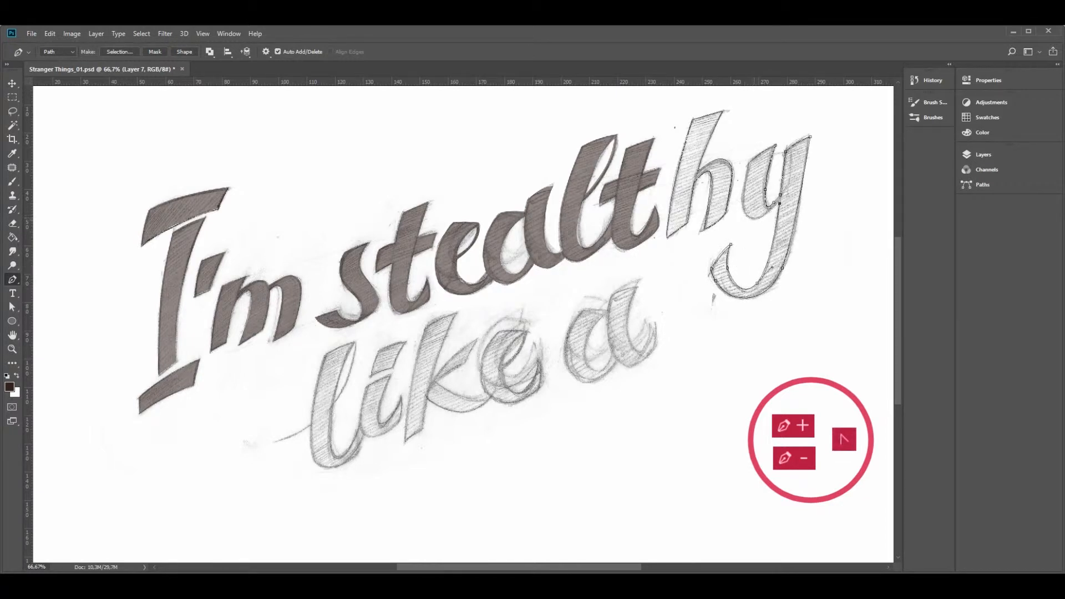
pyautogui.click(747, 172)
pyautogui.keyDown('alt'); pyautogui.click(746, 171); pyautogui.keyUp('alt')
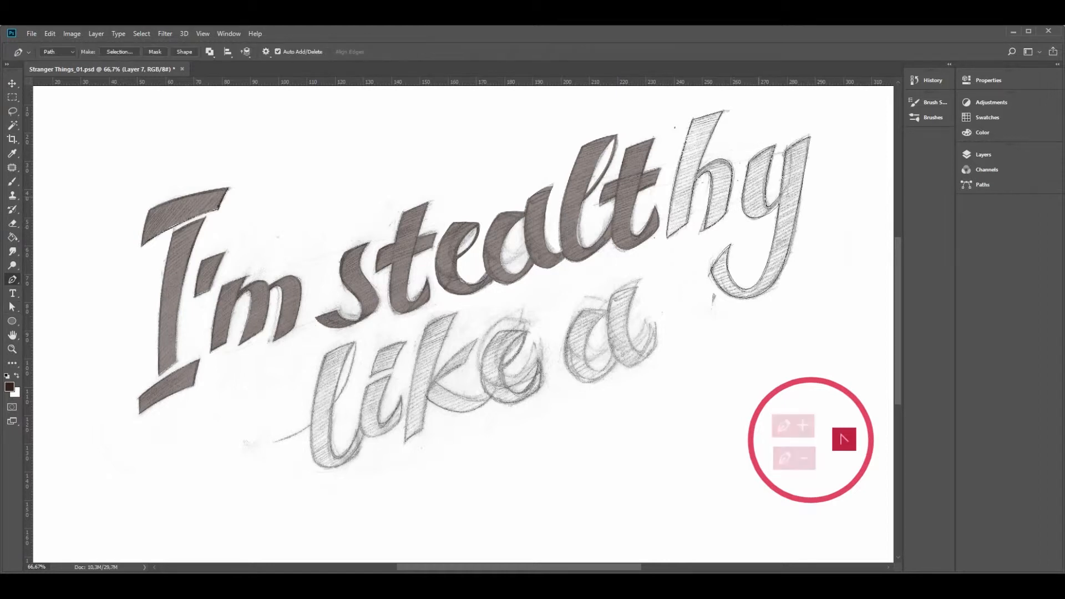
pyautogui.rightClick(760, 199)
pyautogui.click(800, 248)
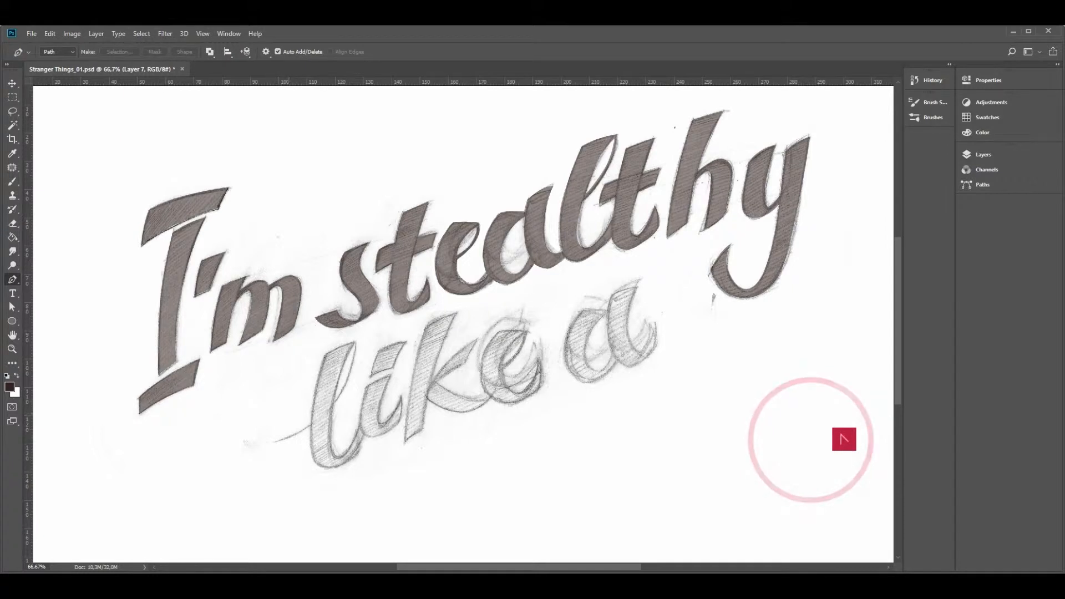
# Trace the "l" of "like" from its top down the outer edge and around the bottom curve
pyautogui.click(273, 442)
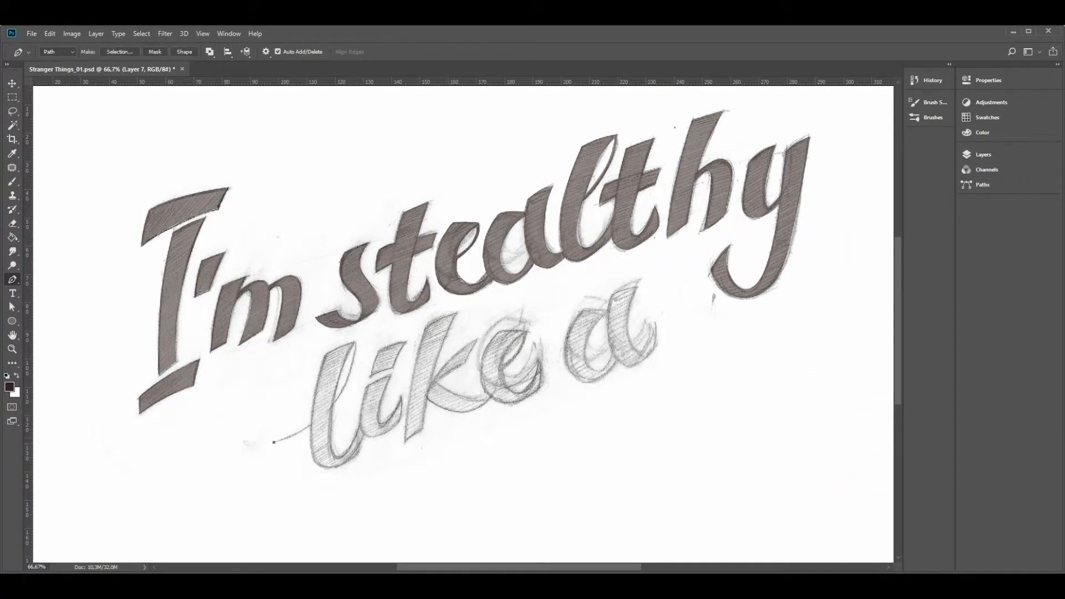
pyautogui.click(354, 342)
pyautogui.moveTo(310, 425)
pyautogui.mouseDown()
pyautogui.moveTo(311, 456)
pyautogui.moveTo(358, 455)
pyautogui.moveTo(375, 441)
pyautogui.moveTo(310, 429)
pyautogui.mouseUp()
pyautogui.hotkey('ctrl', 'z')
pyautogui.keyDown('ctrl'); pyautogui.click(347, 460); pyautogui.keyUp('ctrl')
pyautogui.keyDown('alt'); pyautogui.moveTo(374, 441); pyautogui.dragTo(323, 459); pyautogui.keyUp('alt')
# Trace the body of the "i" and close the joined outline along the inner edge of the "l"
pyautogui.click(365, 434)
pyautogui.click(399, 422)
pyautogui.click(402, 406)
pyautogui.click(401, 396)
pyautogui.click(367, 385)
pyautogui.click(390, 376)
pyautogui.click(367, 386)
pyautogui.moveTo(338, 377); pyautogui.dragTo(345, 360)
pyautogui.click(355, 342)
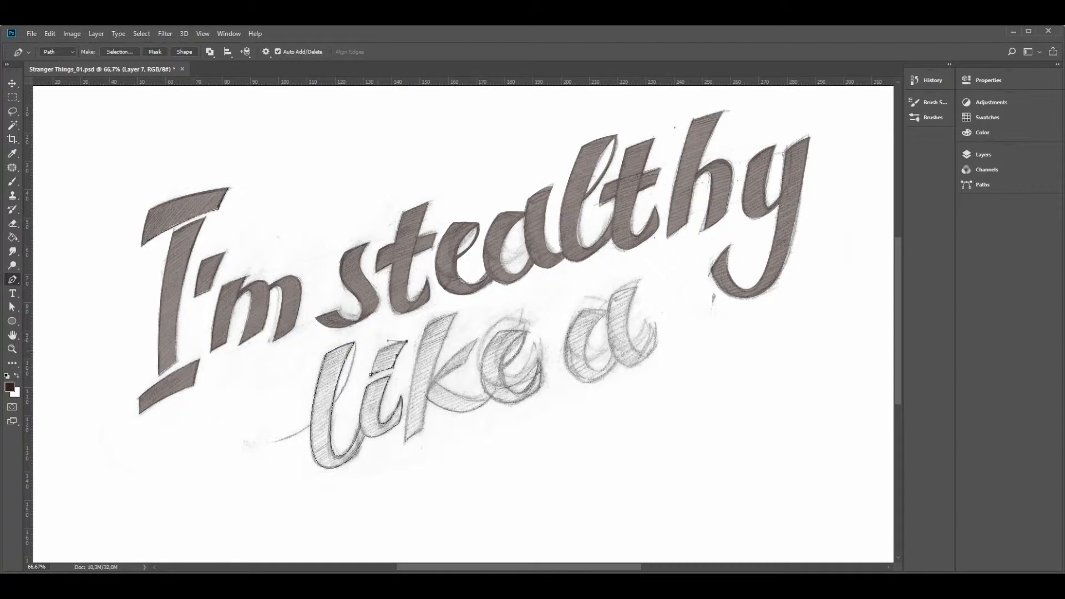
# Close the outline of the dot of the "i" and fill the "li" selection with the dark foreground color
pyautogui.click(370, 375)
pyautogui.keyDown('ctrl'); pyautogui.click(375, 361); pyautogui.keyUp('ctrl')
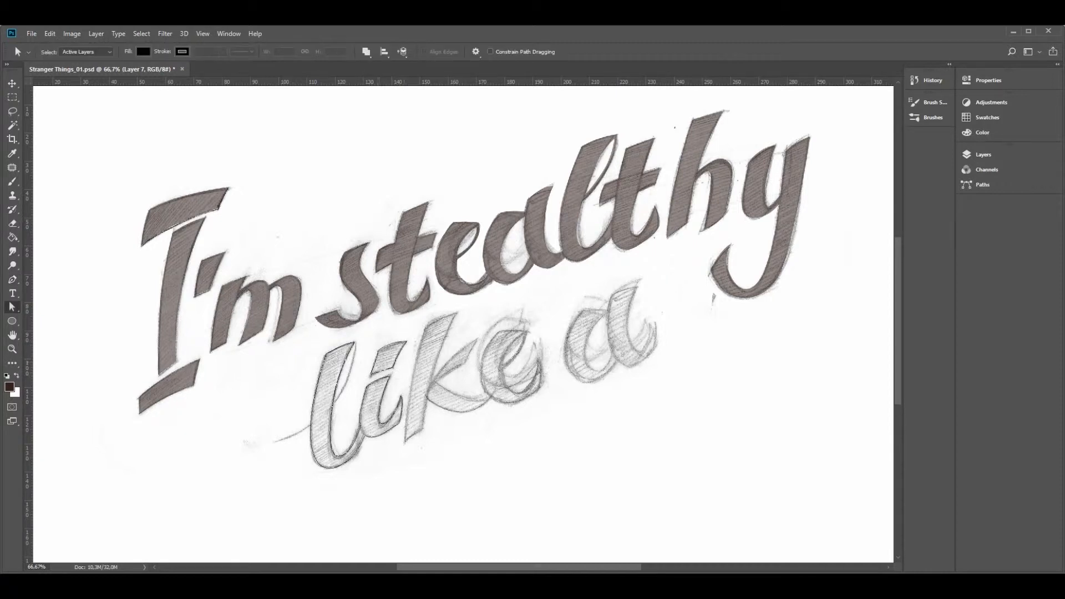
pyautogui.rightClick(370, 400)
pyautogui.click(399, 447)
pyautogui.press('Return')
pyautogui.press('g')
pyautogui.click(328, 444)
pyautogui.hotkey('ctrl', 'd')
# Trace the thin connecting stroke sweeping from the left of "like" up to the top of the "l"
pyautogui.press('p')
pyautogui.click(273, 444)
pyautogui.moveTo(344, 394)
pyautogui.mouseDown()
pyautogui.moveTo(363, 355)
pyautogui.moveTo(315, 431)
pyautogui.mouseUp()
pyautogui.click(354, 343)
pyautogui.hotkey('ctrl', 'z')
pyautogui.click(354, 342)
pyautogui.click(274, 441)
pyautogui.press('a')
pyautogui.press('p')
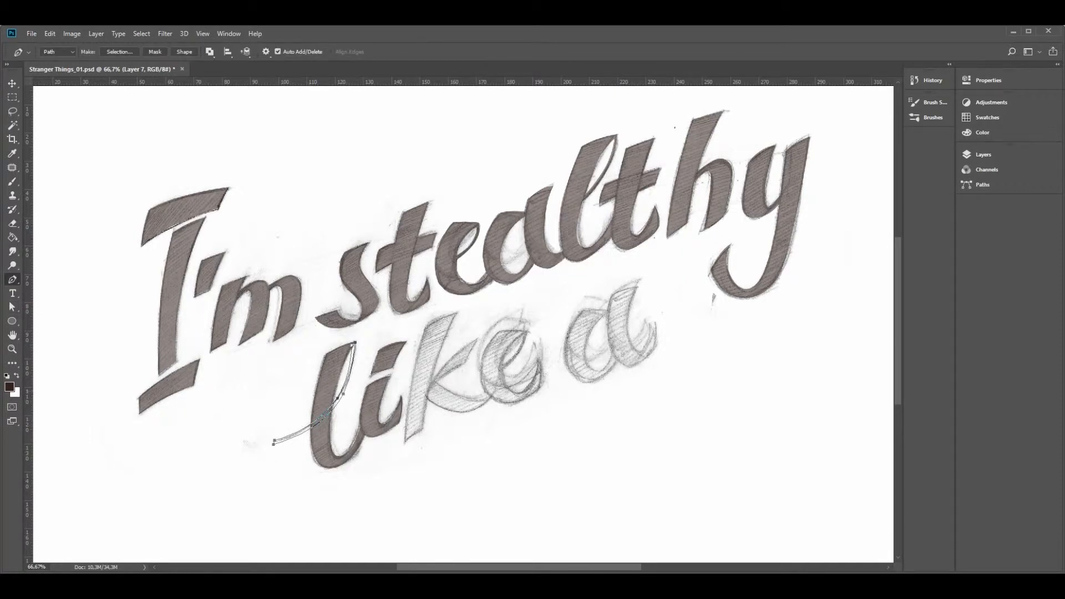
# Make a selection from the thin stroke's path, fill it with the dark foreground color and deselect
pyautogui.rightClick(305, 406)
pyautogui.click(339, 454)
pyautogui.press('Return')
pyautogui.press('g')
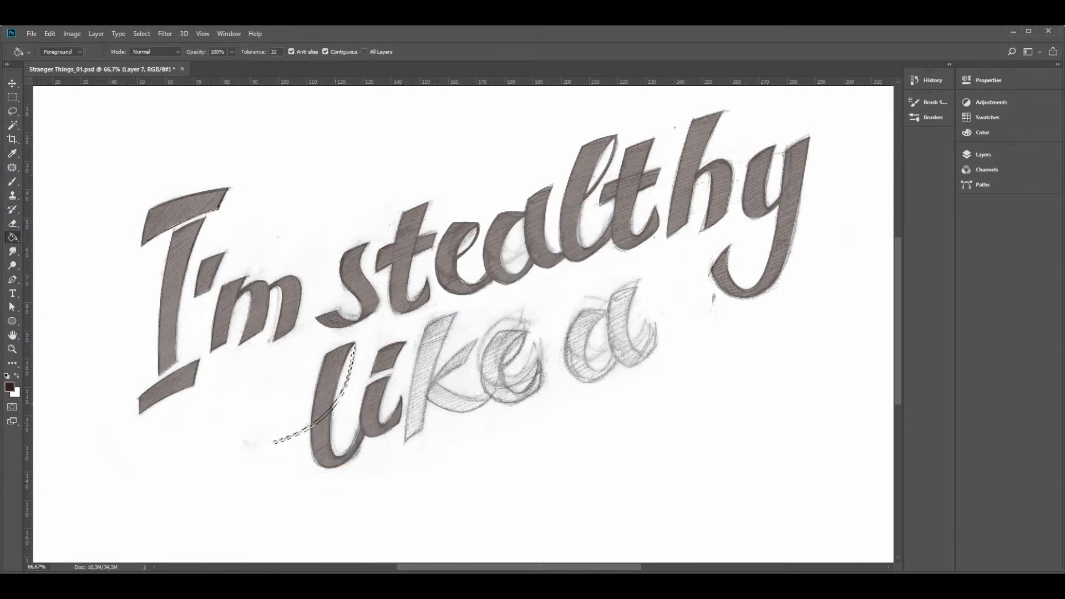
pyautogui.hotkey('ctrl', 'd')
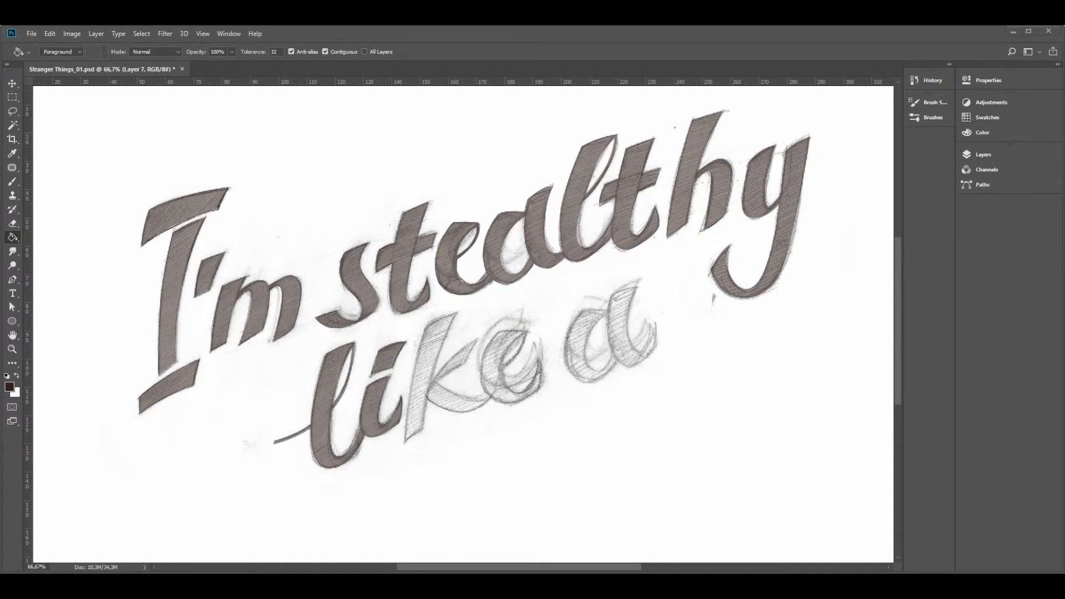
# Trace the lower edge of the joined "ke" and the inner curve of the "e" up to its top
pyautogui.press('p')
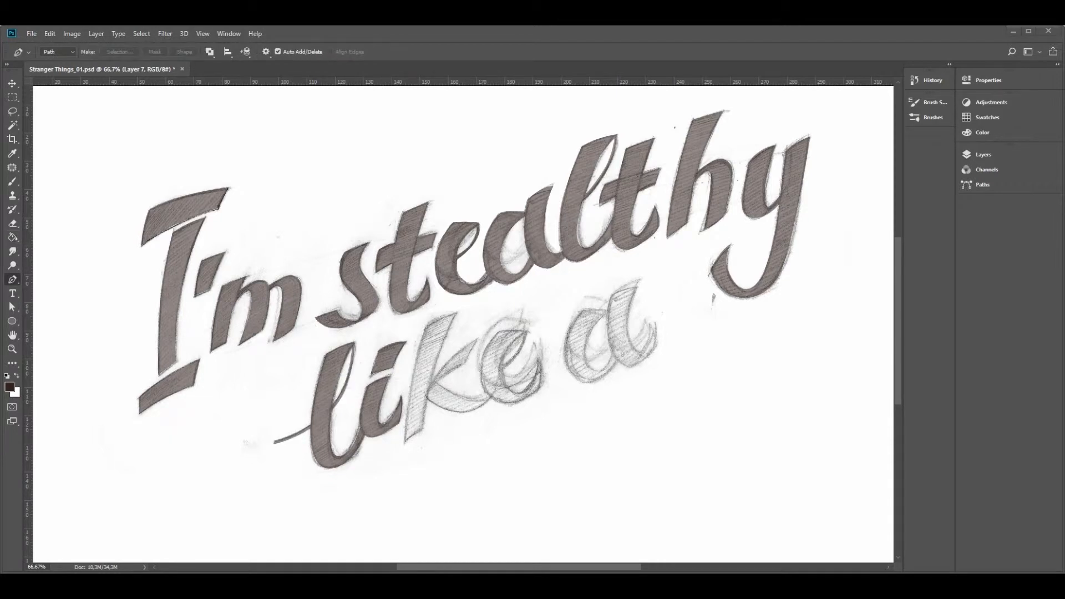
pyautogui.moveTo(465, 412); pyautogui.dragTo(500, 391)
pyautogui.click(491, 397)
pyautogui.click(538, 360)
pyautogui.click(502, 370)
pyautogui.moveTo(519, 352); pyautogui.dragTo(514, 330)
pyautogui.click(500, 331)
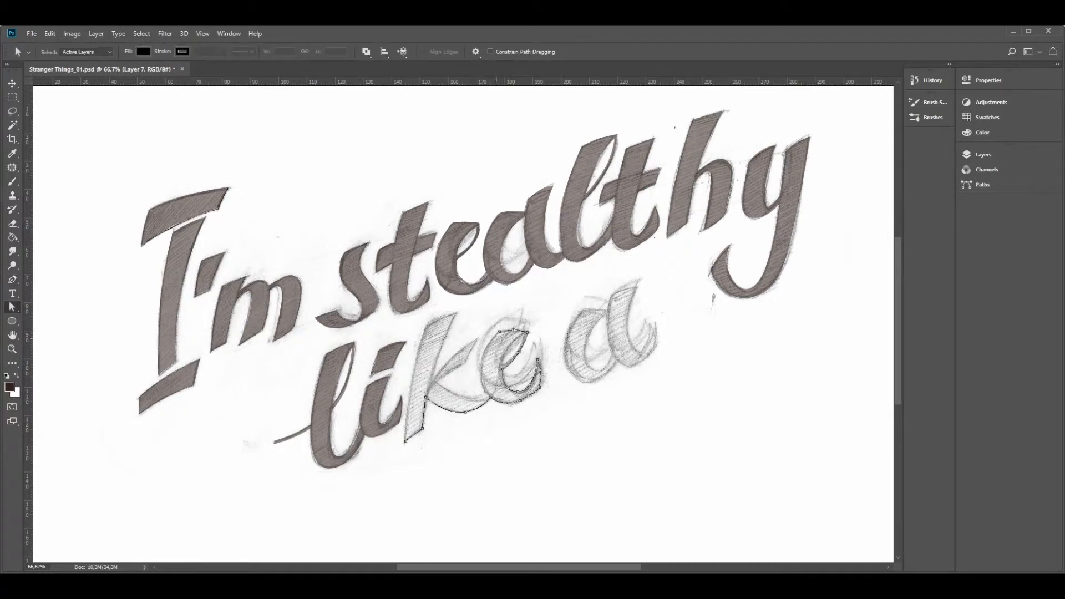
# Continue the path down the left side of the "e" and along the leg of the "k"
pyautogui.moveTo(480, 365); pyautogui.dragTo(435, 316)
pyautogui.click(486, 393)
pyautogui.click(436, 382)
pyautogui.click(451, 371)
pyautogui.hotkey('ctrl', 'z')
# Trace the upper arm and stem of the "k" and close the joined "ke" outline at its foot
pyautogui.click(464, 366)
pyautogui.click(477, 337)
pyautogui.click(456, 312)
pyautogui.click(425, 327)
pyautogui.moveTo(409, 395); pyautogui.dragTo(404, 422)
pyautogui.click(405, 441)
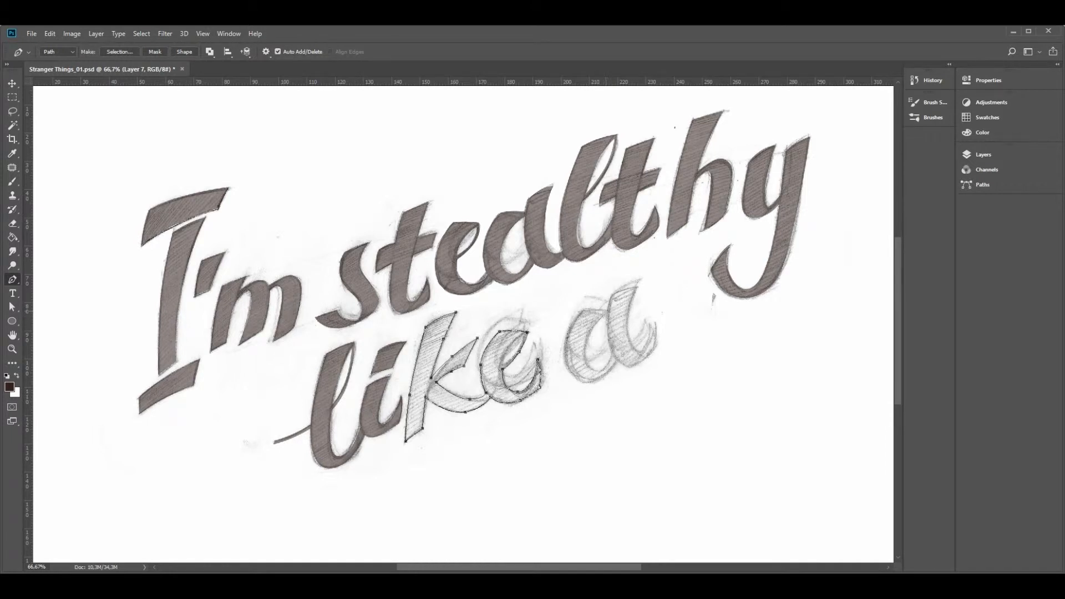
# Trace the bowl and the right stem of the letter "a" with Pen tool paths
pyautogui.moveTo(565, 355)
pyautogui.mouseDown()
pyautogui.moveTo(565, 383)
pyautogui.moveTo(565, 370)
pyautogui.moveTo(614, 373)
pyautogui.moveTo(651, 357)
pyautogui.moveTo(657, 329)
pyautogui.moveTo(626, 351)
pyautogui.mouseUp()
pyautogui.click(617, 360)
pyautogui.click(649, 323)
pyautogui.moveTo(628, 312); pyautogui.dragTo(609, 296)
pyautogui.click(638, 286)
# Make selections from the "ke" and "a" paths, fill them with the dark foreground color and deselect
pyautogui.rightClick(565, 348)
pyautogui.click(610, 400)
pyautogui.press('Return')
pyautogui.press('a')
pyautogui.press('p')
pyautogui.rightClick(567, 319)
pyautogui.click(610, 371)
pyautogui.press('Return')
pyautogui.press('g')
pyautogui.click(524, 377)
pyautogui.hotkey('ctrl', 'd')
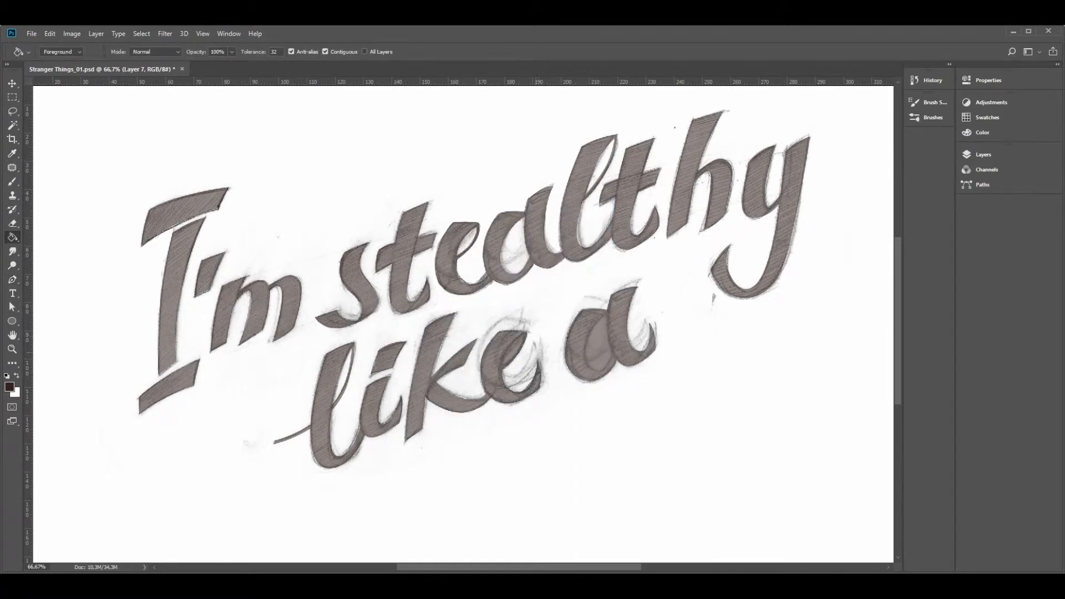
# Trace the counters of the "e" and the "a" as paths, convert them to a selection, delete the fill inside and deselect
pyautogui.press('p')
pyautogui.click(525, 334)
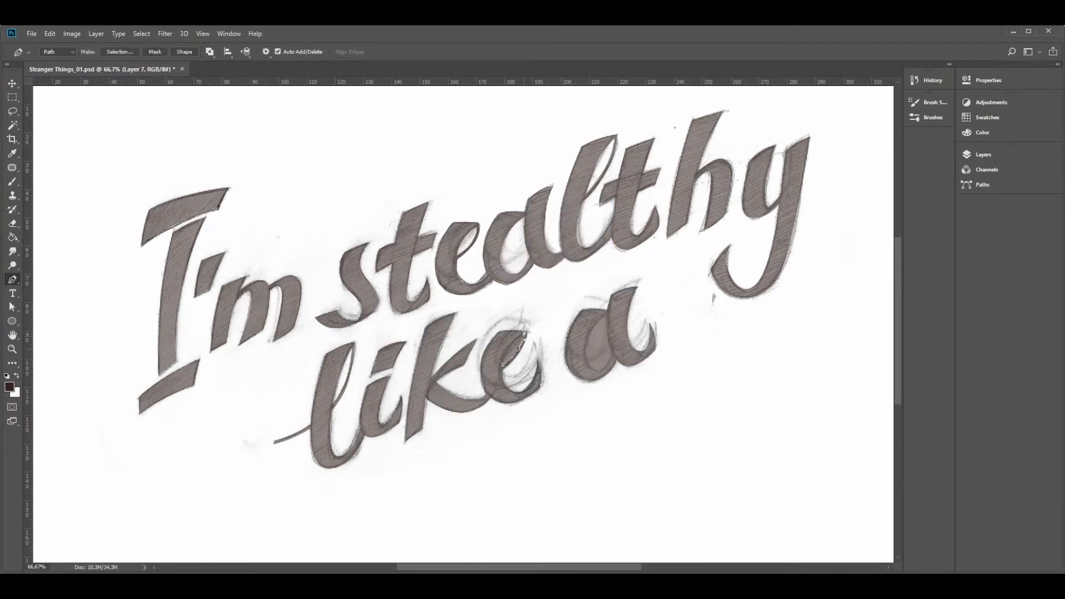
pyautogui.click(614, 355)
pyautogui.moveTo(607, 334)
pyautogui.mouseDown()
pyautogui.moveTo(606, 323)
pyautogui.moveTo(584, 378)
pyautogui.moveTo(613, 345)
pyautogui.moveTo(602, 371)
pyautogui.moveTo(608, 345)
pyautogui.mouseUp()
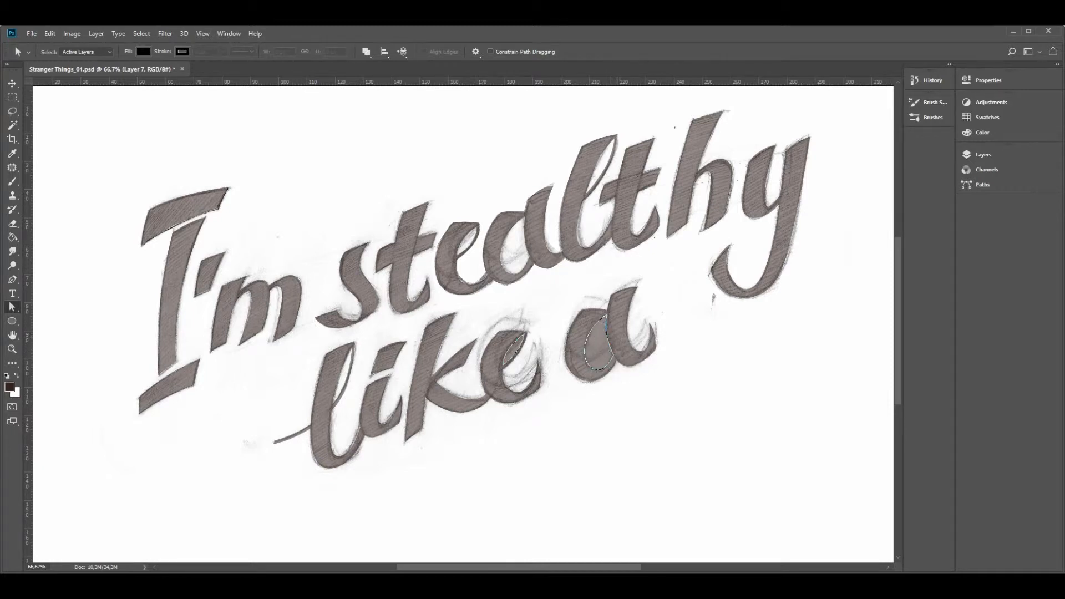
pyautogui.press('p')
pyautogui.rightClick(595, 348)
pyautogui.click(626, 396)
pyautogui.press('Return')
pyautogui.press('Delete')
pyautogui.hotkey('ctrl', 'd')
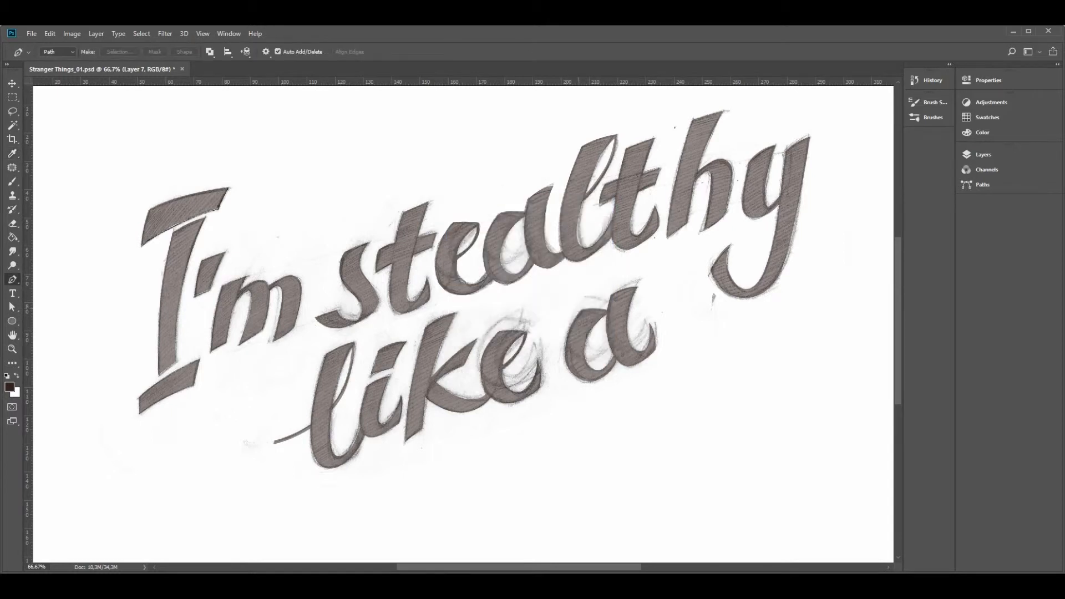
# Trim the edge of the selected right stroke of the "a" with the Eraser
pyautogui.press('z')
pyautogui.keyDown('alt'); pyautogui.click(579, 308); pyautogui.keyUp('alt')
pyautogui.click(982, 154)
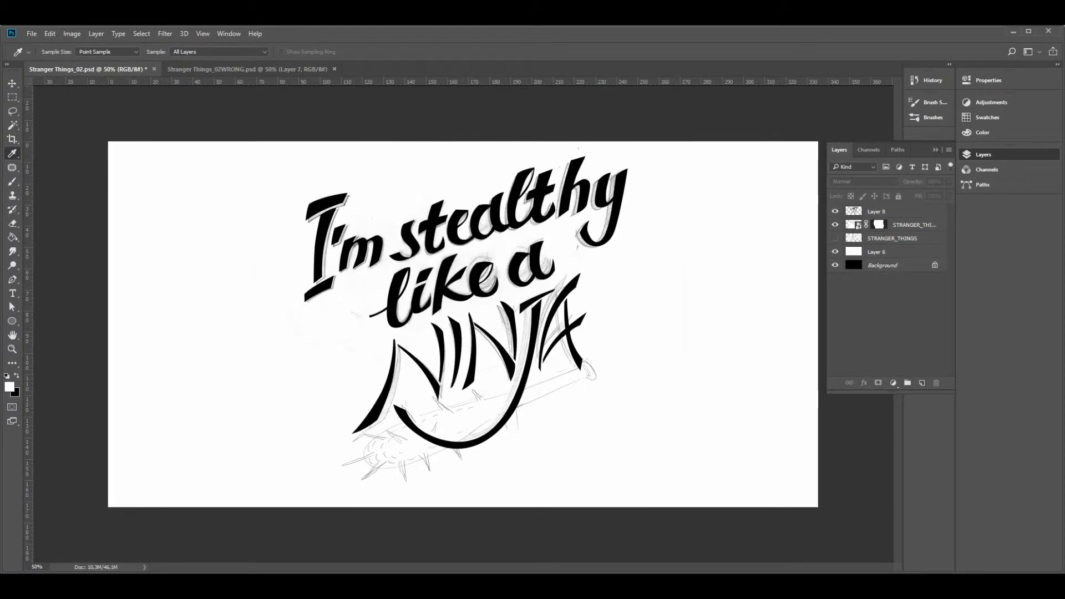
pyautogui.press('F7')
pyautogui.hotkey('ctrl', '+')
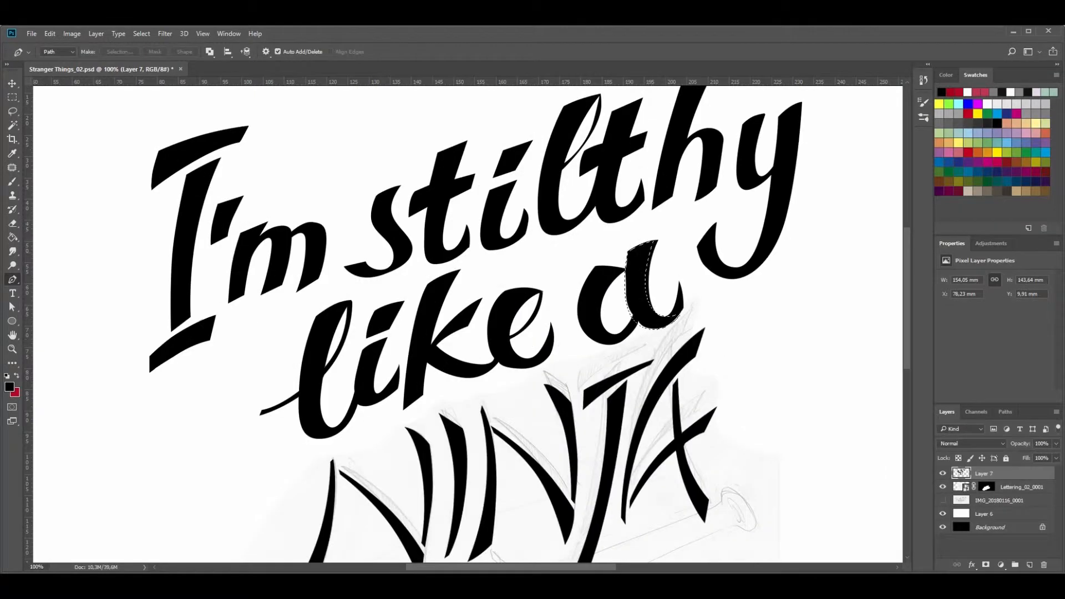
pyautogui.press('e')
pyautogui.moveTo(651, 244)
pyautogui.mouseDown()
pyautogui.moveTo(662, 322)
pyautogui.moveTo(650, 249)
pyautogui.moveTo(632, 324)
pyautogui.mouseUp()
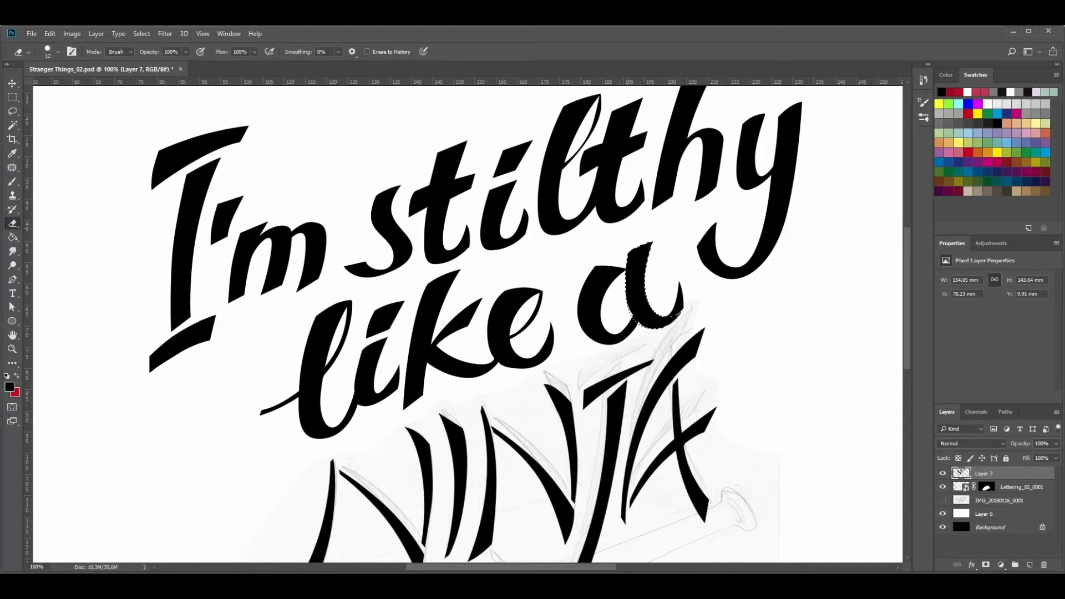
# Add a new layer above the lettering and set the brush hardness to 100%
pyautogui.press('b')
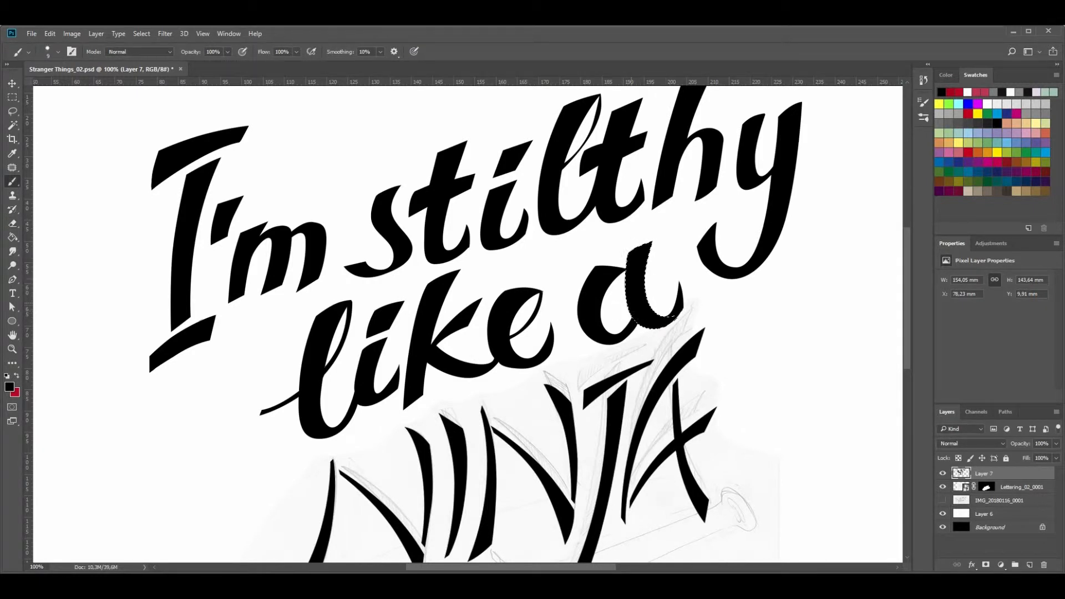
pyautogui.scroll(-5, 621, 355)
pyautogui.scroll(-1, 466, 321)
pyautogui.hotkey('ctrl', 'shift', 'alt', 'n')
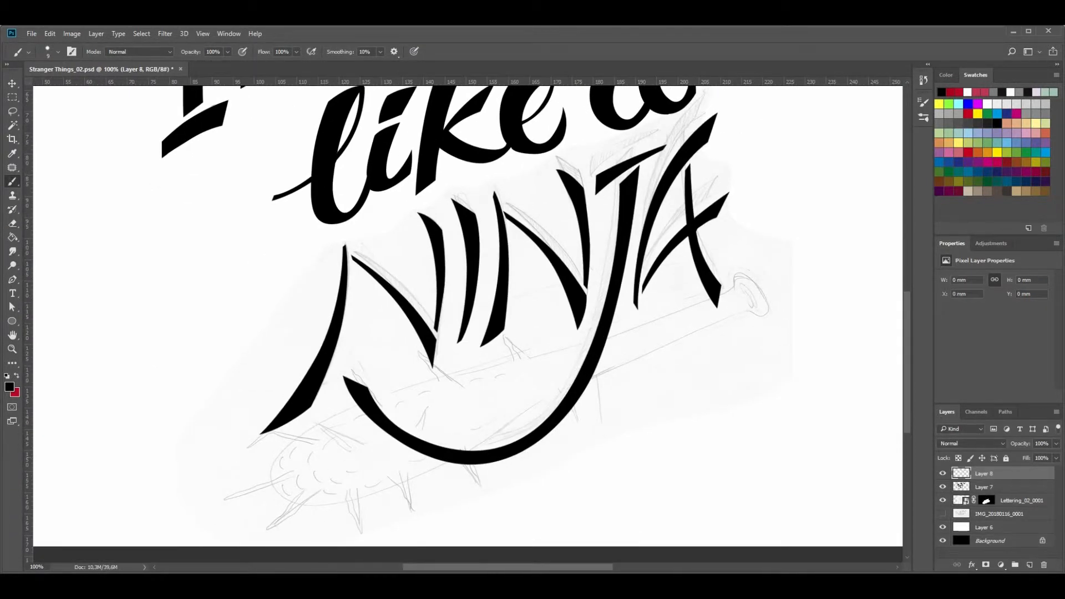
pyautogui.click(58, 52)
pyautogui.click(130, 109)
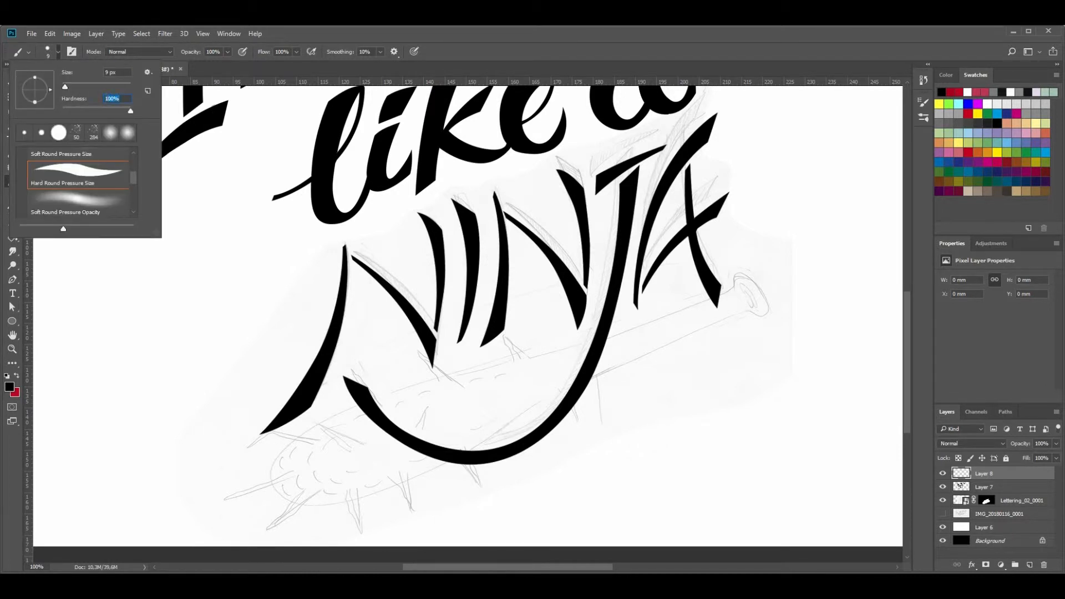
pyautogui.press('Return')
# Ink the baseball bat's outline over the sketch below NINJA, including both long edges and the knob
pyautogui.moveTo(287, 443)
pyautogui.mouseDown()
pyautogui.moveTo(274, 472)
pyautogui.moveTo(287, 502)
pyautogui.moveTo(331, 506)
pyautogui.moveTo(471, 452)
pyautogui.moveTo(571, 396)
pyautogui.moveTo(558, 416)
pyautogui.moveTo(656, 351)
pyautogui.moveTo(751, 319)
pyautogui.mouseUp()
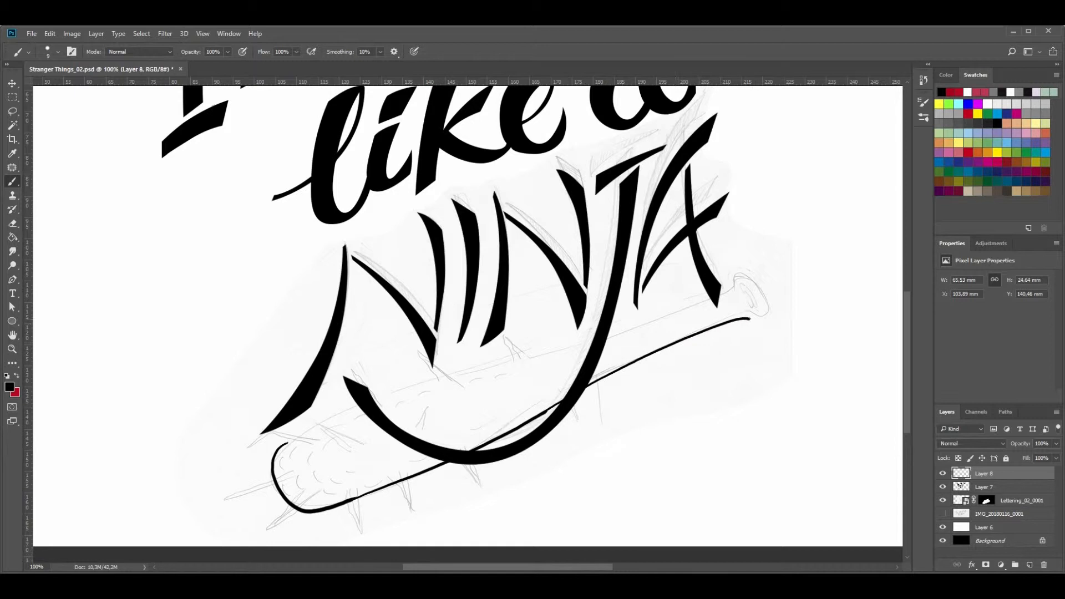
pyautogui.moveTo(355, 412)
pyautogui.mouseDown()
pyautogui.moveTo(284, 442)
pyautogui.moveTo(722, 302)
pyautogui.moveTo(735, 280)
pyautogui.moveTo(669, 324)
pyautogui.mouseUp()
pyautogui.moveTo(727, 297)
pyautogui.mouseDown()
pyautogui.moveTo(733, 280)
pyautogui.moveTo(757, 306)
pyautogui.moveTo(740, 321)
pyautogui.moveTo(746, 314)
pyautogui.mouseUp()
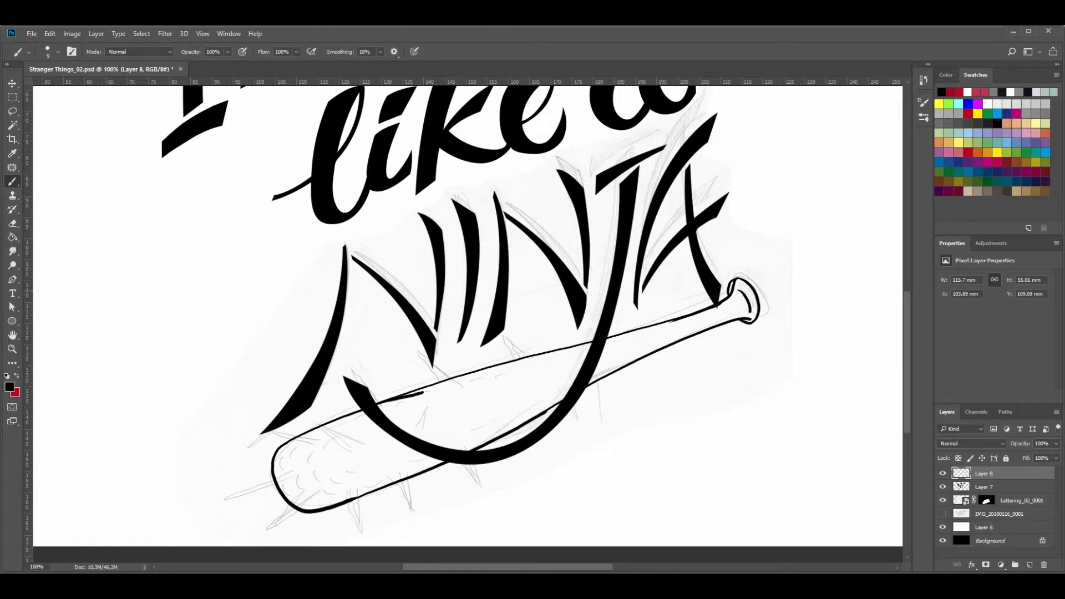
# Redraw the bat's lower edge from the J to the knob and erase the doubled line
pyautogui.press('e')
pyautogui.press('b')
pyautogui.moveTo(547, 408); pyautogui.dragTo(683, 330)
pyautogui.hotkey('ctrl', 'z')
pyautogui.moveTo(468, 450)
pyautogui.mouseDown()
pyautogui.moveTo(612, 369)
pyautogui.moveTo(727, 321)
pyautogui.mouseUp()
pyautogui.press('e')
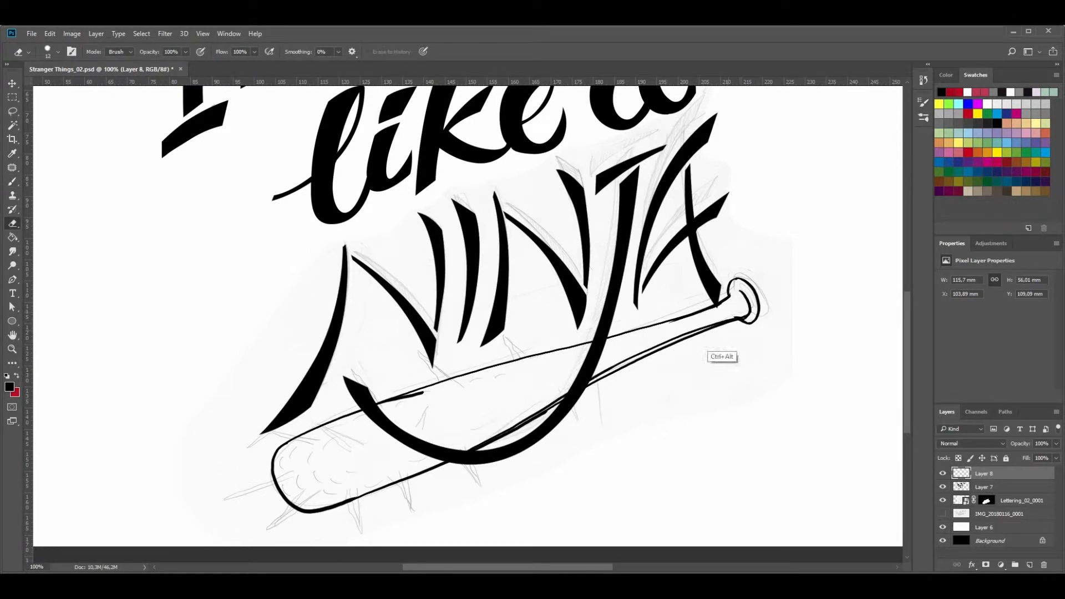
pyautogui.moveTo(473, 450)
pyautogui.mouseDown()
pyautogui.moveTo(563, 401)
pyautogui.moveTo(498, 436)
pyautogui.mouseUp()
pyautogui.moveTo(588, 386); pyautogui.dragTo(737, 319)
pyautogui.press('b')
# Lasso the upper two lines of lettering on Layer 7 and scale them down slightly with Free Transform
pyautogui.press('z')
pyautogui.keyDown('alt'); pyautogui.click(658, 353); pyautogui.keyUp('alt')
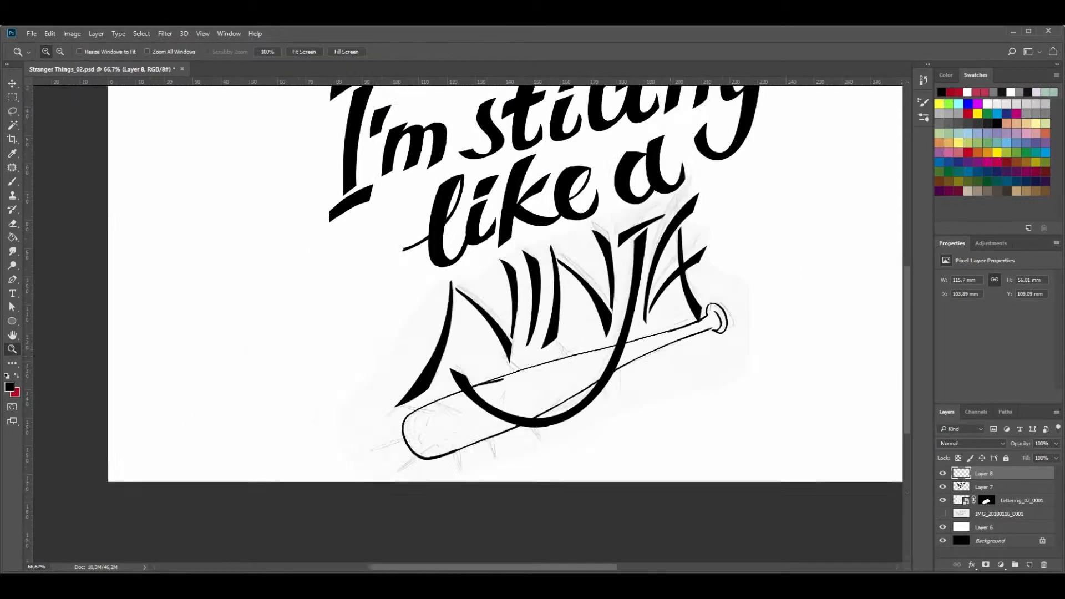
pyautogui.keyDown('alt'); pyautogui.click(658, 353); pyautogui.keyUp('alt')
pyautogui.click(983, 486)
pyautogui.click(942, 486)
pyautogui.click(942, 486)
pyautogui.press('l')
pyautogui.moveTo(280, 178)
pyautogui.mouseDown()
pyautogui.moveTo(252, 299)
pyautogui.moveTo(434, 333)
pyautogui.moveTo(599, 267)
pyautogui.moveTo(299, 178)
pyautogui.mouseUp()
pyautogui.hotkey('ctrl', 't')
pyautogui.moveTo(251, 355); pyautogui.dragTo(281, 338)
pyautogui.press('Return')
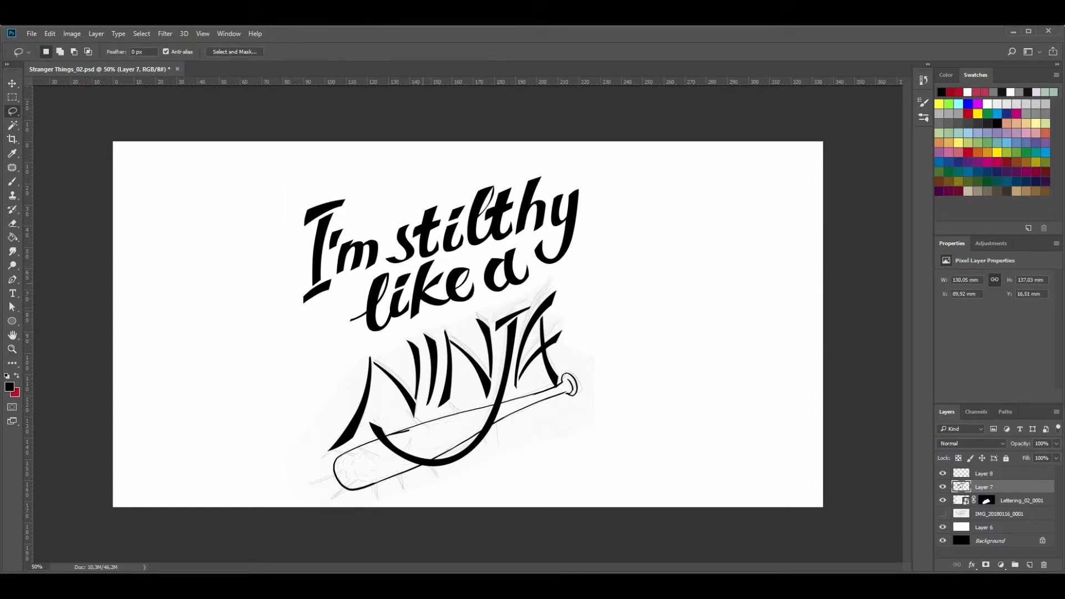
# Move the upper two lines slightly up and shift the word NINJA up beneath them
pyautogui.press('v')
pyautogui.moveTo(432, 261); pyautogui.dragTo(433, 251)
pyautogui.press('l')
pyautogui.moveTo(455, 311)
pyautogui.mouseDown()
pyautogui.moveTo(321, 405)
pyautogui.moveTo(580, 281)
pyautogui.mouseUp()
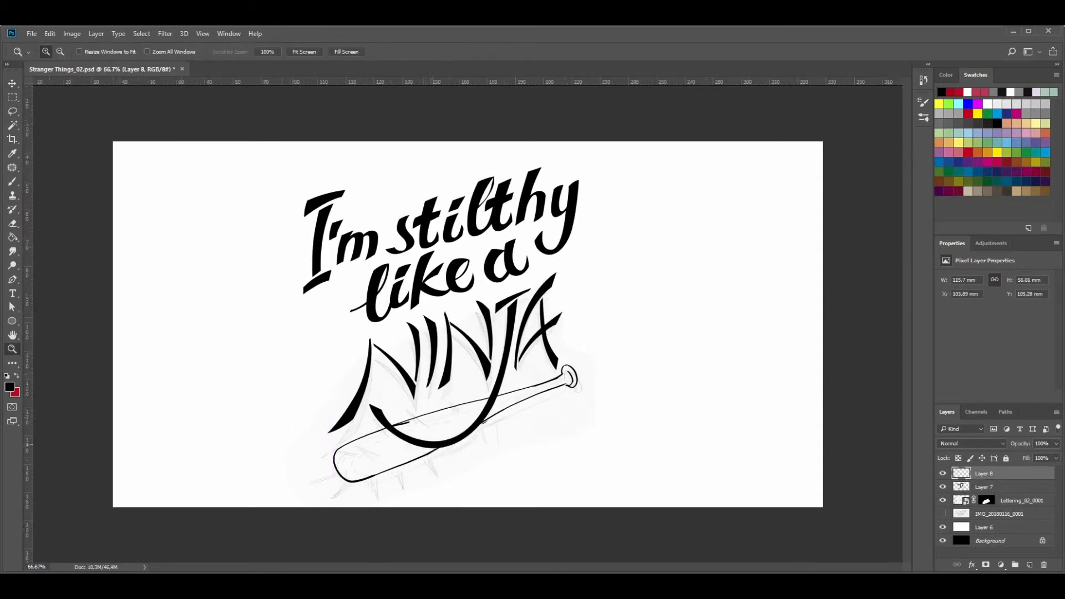
# Clean up where the J's hook meets the bat and hide the hook's overlapping curve with a layer mask on Layer 7
pyautogui.click(440, 432)
pyautogui.press('e')
pyautogui.moveTo(348, 420); pyautogui.dragTo(364, 418)
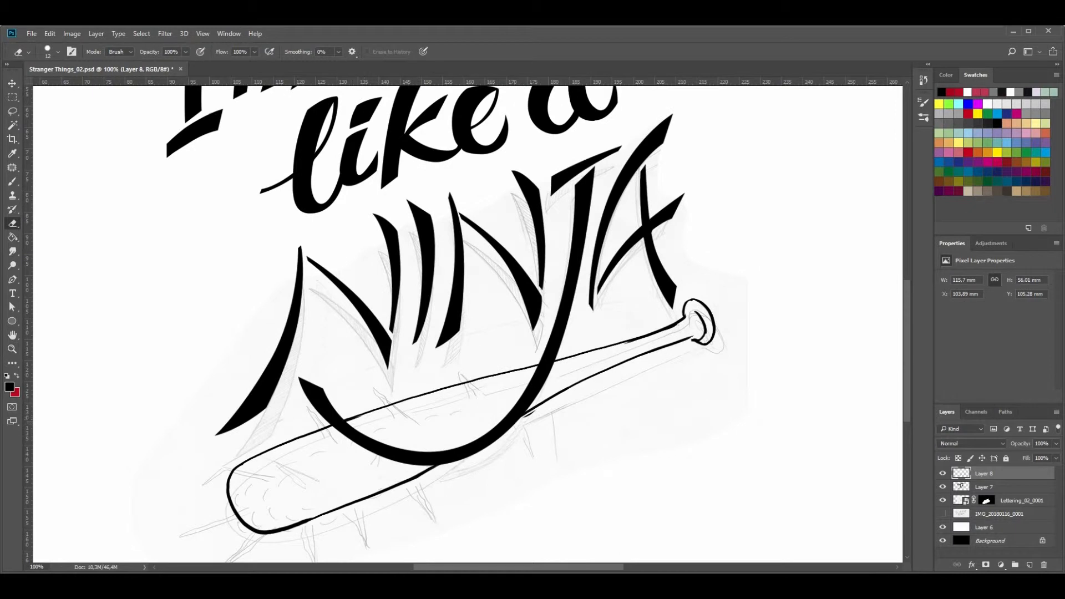
pyautogui.click(998, 487)
pyautogui.click(985, 564)
pyautogui.press('l')
pyautogui.moveTo(455, 467)
pyautogui.mouseDown()
pyautogui.moveTo(360, 417)
pyautogui.moveTo(444, 474)
pyautogui.moveTo(456, 466)
pyautogui.mouseUp()
pyautogui.click(1043, 563)
pyautogui.click(496, 238)
pyautogui.keyDown('alt'); pyautogui.click(986, 564); pyautogui.keyUp('alt')
# On Layer 8, redraw the outline of the bat's rounded barrel end and clean up the strokes along its edges
pyautogui.click(998, 473)
pyautogui.press('b')
pyautogui.moveTo(230, 470)
pyautogui.mouseDown()
pyautogui.moveTo(236, 524)
pyautogui.moveTo(253, 535)
pyautogui.moveTo(339, 511)
pyautogui.mouseUp()
pyautogui.press('e')
pyautogui.moveTo(244, 524)
pyautogui.mouseDown()
pyautogui.moveTo(230, 496)
pyautogui.moveTo(283, 532)
pyautogui.moveTo(311, 522)
pyautogui.mouseUp()
pyautogui.moveTo(463, 382); pyautogui.dragTo(591, 352)
pyautogui.press('b')
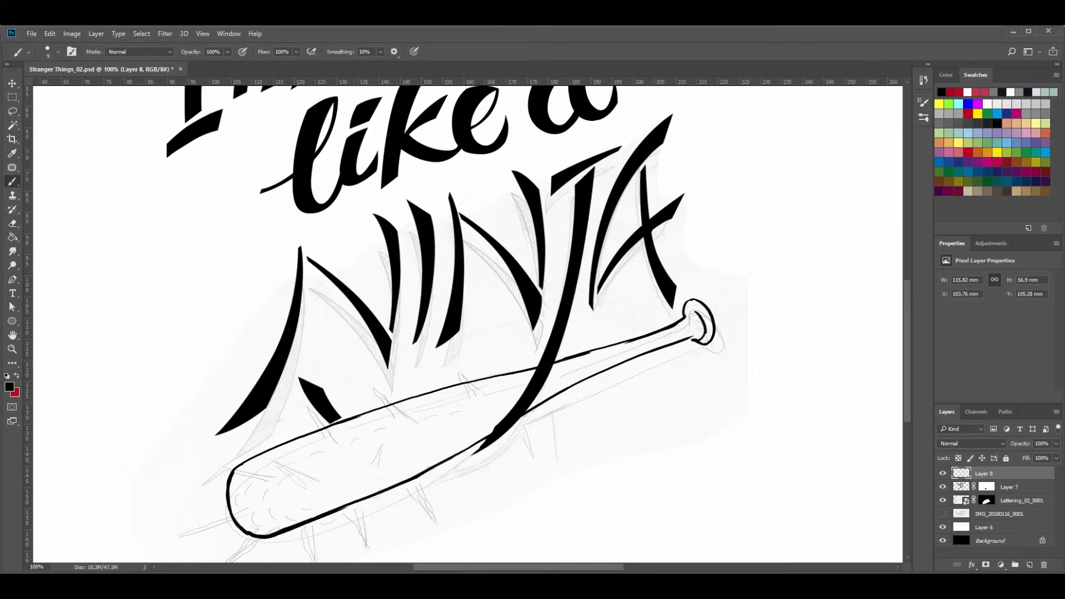
# Erase and redraw the upper edge of the bat's handle and shift the knob up to meet it
pyautogui.press('e')
pyautogui.moveTo(553, 361); pyautogui.dragTo(683, 318)
pyautogui.press('b')
pyautogui.moveTo(554, 363); pyautogui.dragTo(674, 311)
pyautogui.press('l')
pyautogui.press('v')
pyautogui.hotkey('ctrl', 'd')
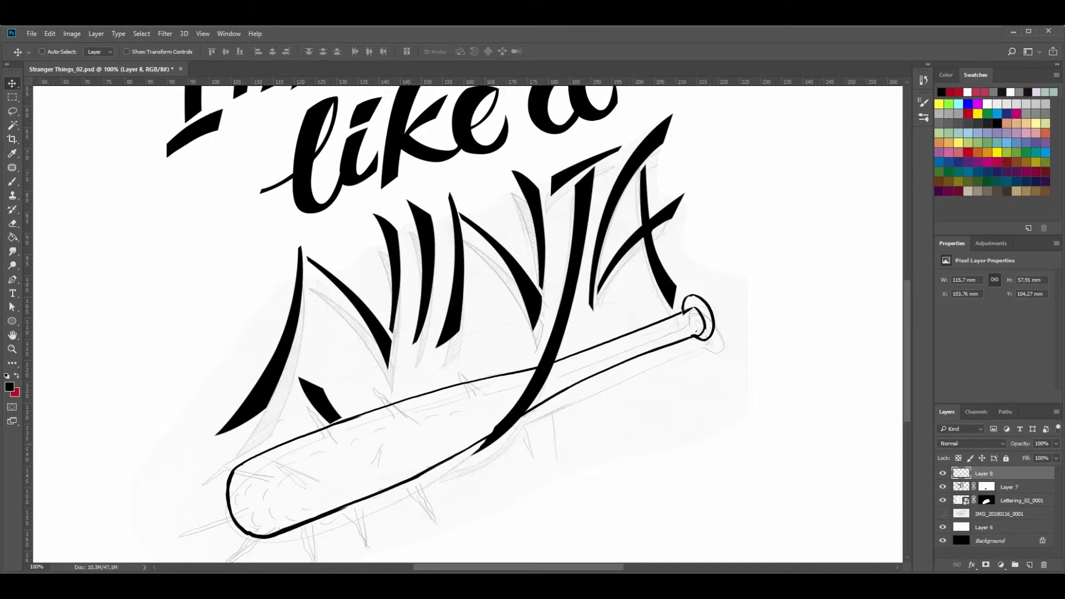
# Touch up the knob's lines and draw a curved line inside the barrel's rounded end
pyautogui.press('b')
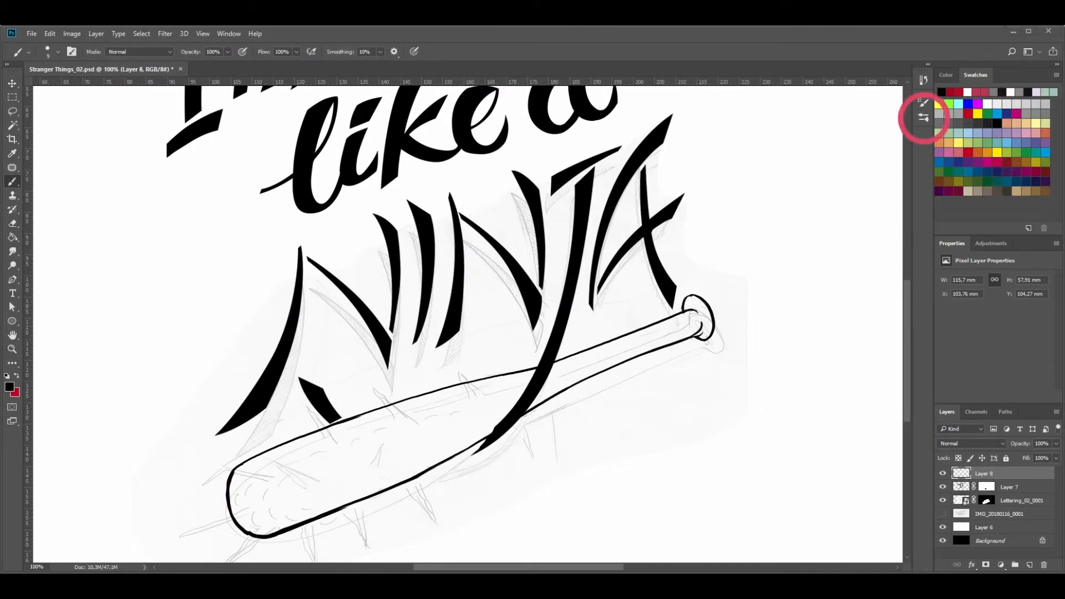
pyautogui.press('e')
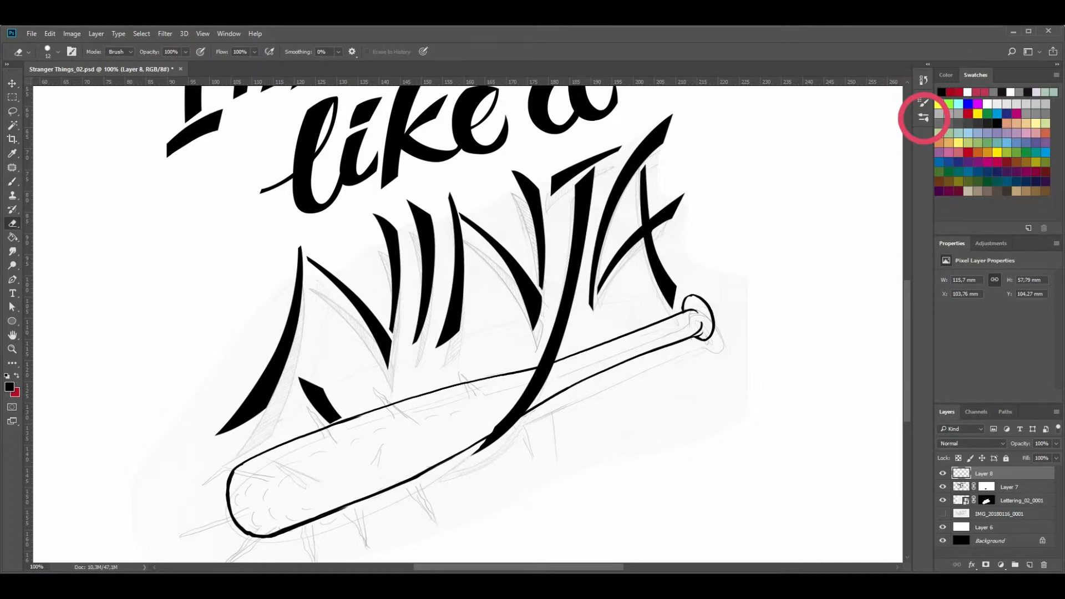
pyautogui.press('b')
pyautogui.moveTo(253, 476); pyautogui.dragTo(269, 516)
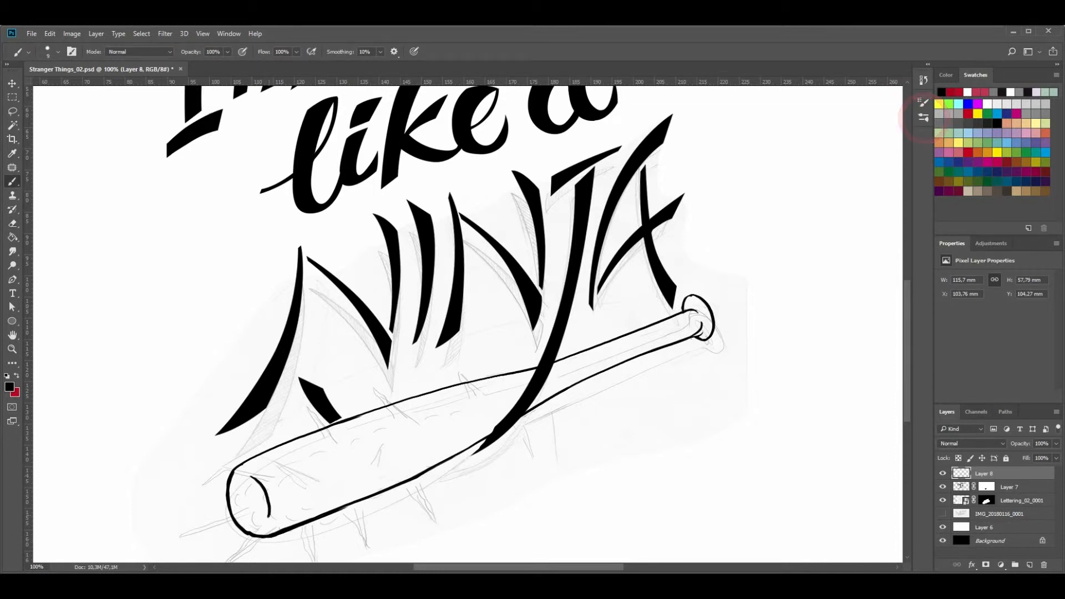
# Draw a curved band across the handle beside the J and rework the handle's lower edge
pyautogui.moveTo(560, 360)
pyautogui.mouseDown()
pyautogui.moveTo(570, 382)
pyautogui.moveTo(524, 412)
pyautogui.moveTo(641, 351)
pyautogui.mouseUp()
pyautogui.press('e')
pyautogui.press('b')
pyautogui.moveTo(606, 367)
pyautogui.mouseDown()
pyautogui.moveTo(665, 344)
pyautogui.moveTo(630, 361)
pyautogui.moveTo(655, 351)
pyautogui.mouseUp()
pyautogui.press('e')
pyautogui.moveTo(580, 381); pyautogui.dragTo(656, 346)
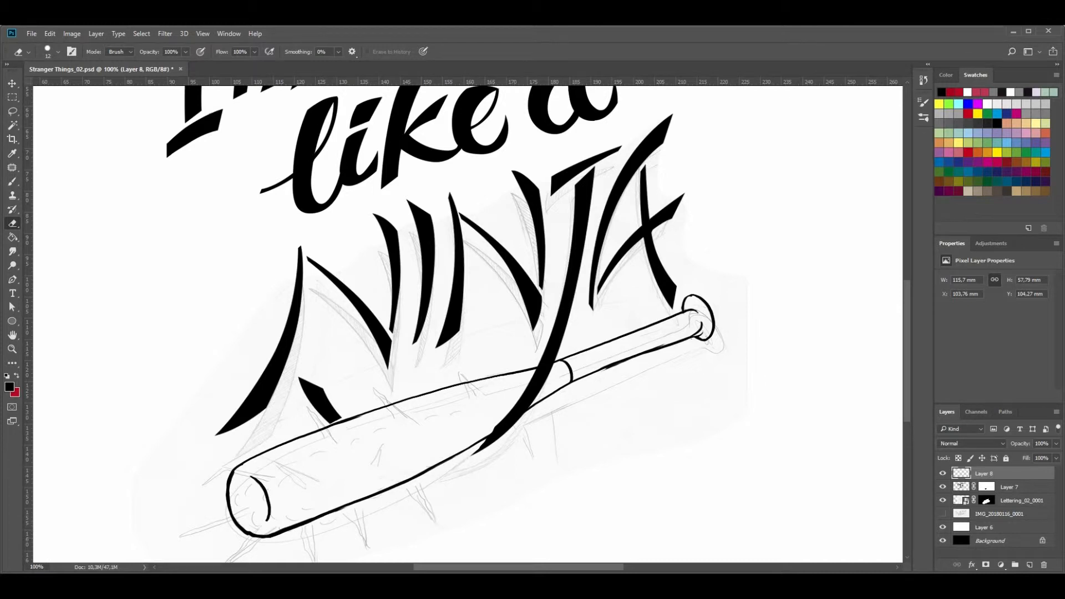
# Redraw the knob's upper arc and add bands at both ends of the grip
pyautogui.press('b')
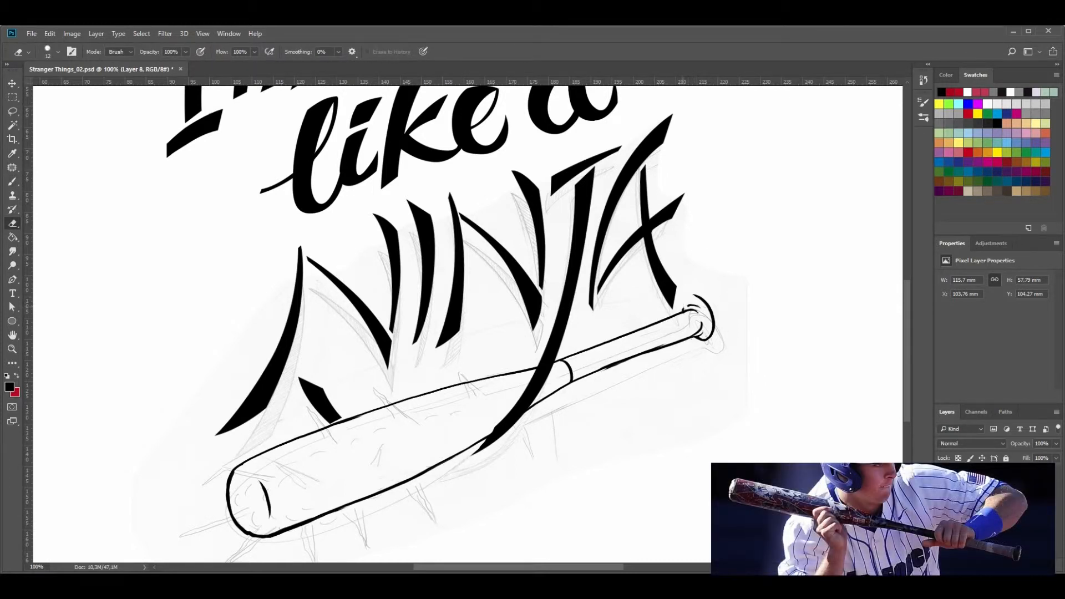
pyautogui.moveTo(683, 310); pyautogui.dragTo(696, 295)
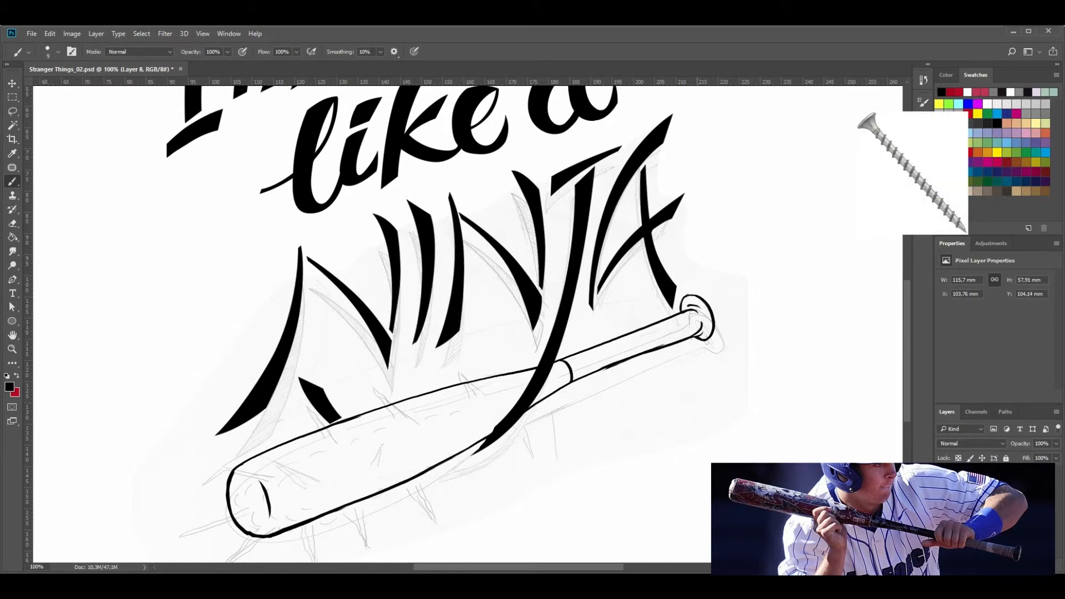
pyautogui.moveTo(577, 357); pyautogui.dragTo(581, 372)
pyautogui.moveTo(675, 317); pyautogui.dragTo(686, 336)
pyautogui.moveTo(686, 312); pyautogui.dragTo(694, 335)
# Erase the lower edge of the grip and redraw it as a clean line up to the knob
pyautogui.press('e')
pyautogui.moveTo(589, 375); pyautogui.dragTo(694, 337)
pyautogui.press('b')
pyautogui.moveTo(580, 378); pyautogui.dragTo(703, 332)
pyautogui.press('e')
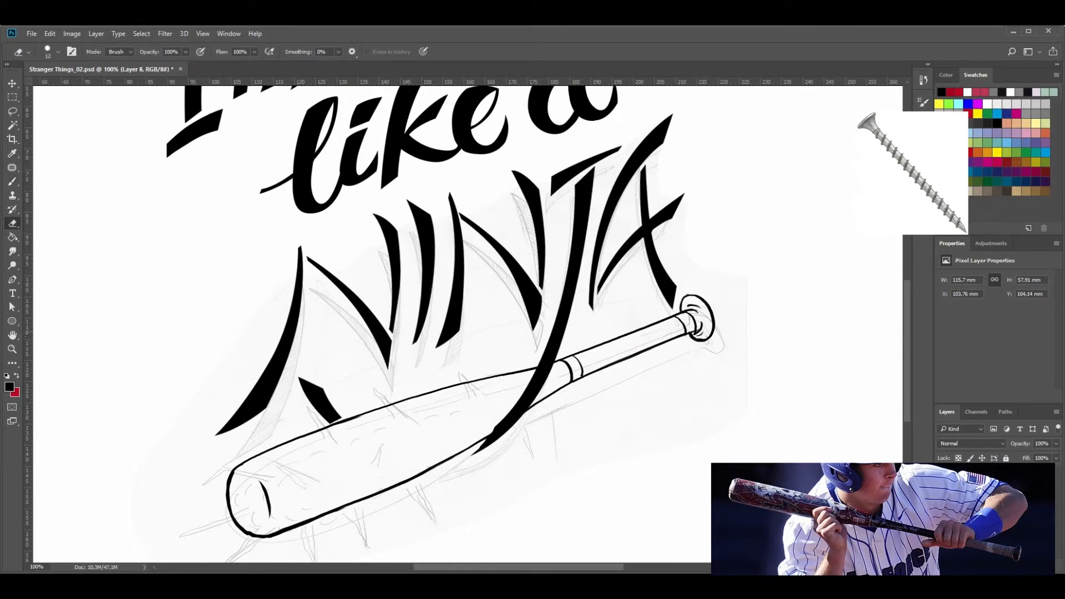
# Draw a series of curved wrap lines along the grip between its end bands
pyautogui.press('b')
pyautogui.moveTo(578, 359); pyautogui.dragTo(587, 370)
pyautogui.moveTo(580, 352); pyautogui.dragTo(599, 368)
pyautogui.moveTo(596, 347); pyautogui.dragTo(610, 364)
pyautogui.moveTo(617, 341)
pyautogui.mouseDown()
pyautogui.moveTo(621, 358)
pyautogui.moveTo(644, 347)
pyautogui.mouseUp()
pyautogui.moveTo(650, 329)
pyautogui.mouseDown()
pyautogui.moveTo(658, 342)
pyautogui.moveTo(678, 335)
pyautogui.mouseUp()
# Draw a small spiky screw mark on the barrel and a screw sticking out of its upper edge
pyautogui.moveTo(354, 456)
pyautogui.mouseDown()
pyautogui.moveTo(376, 448)
pyautogui.moveTo(359, 470)
pyautogui.mouseUp()
pyautogui.moveTo(354, 387); pyautogui.dragTo(348, 418)
pyautogui.moveTo(359, 382); pyautogui.dragTo(354, 417)
pyautogui.moveTo(353, 387); pyautogui.dragTo(361, 379)
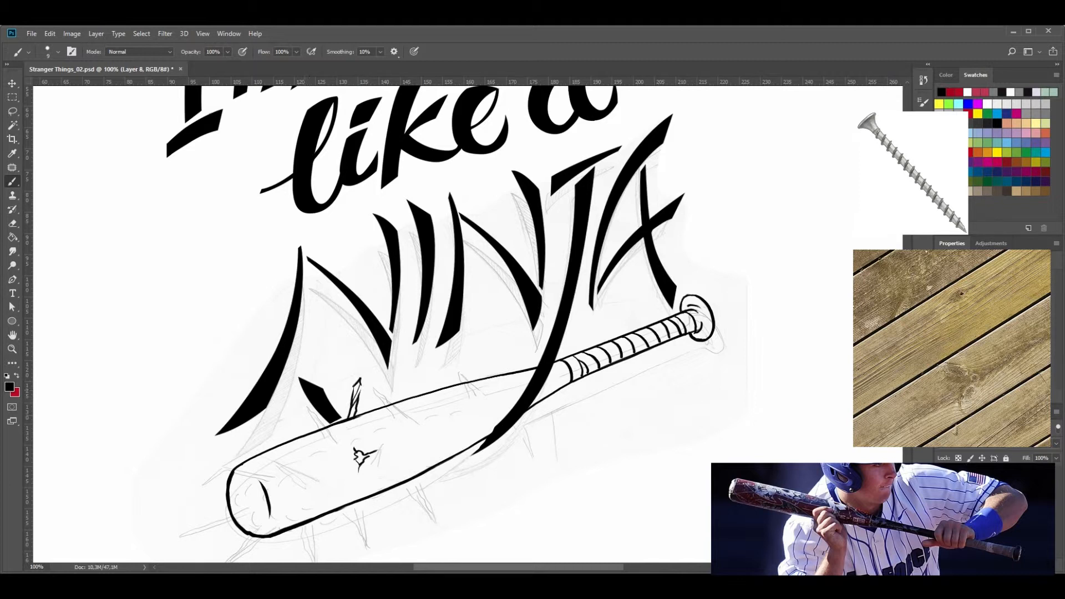
# Draw two slanted screws on the barrel's face and a short one near its upper edge
pyautogui.moveTo(361, 440); pyautogui.dragTo(321, 450)
pyautogui.moveTo(350, 437)
pyautogui.mouseDown()
pyautogui.moveTo(320, 459)
pyautogui.moveTo(366, 430)
pyautogui.moveTo(309, 456)
pyautogui.moveTo(365, 462)
pyautogui.moveTo(312, 470)
pyautogui.mouseUp()
pyautogui.press('e')
pyautogui.press('b')
pyautogui.moveTo(337, 456)
pyautogui.mouseDown()
pyautogui.moveTo(344, 466)
pyautogui.moveTo(343, 456)
pyautogui.moveTo(307, 479)
pyautogui.mouseUp()
pyautogui.moveTo(304, 441); pyautogui.dragTo(295, 457)
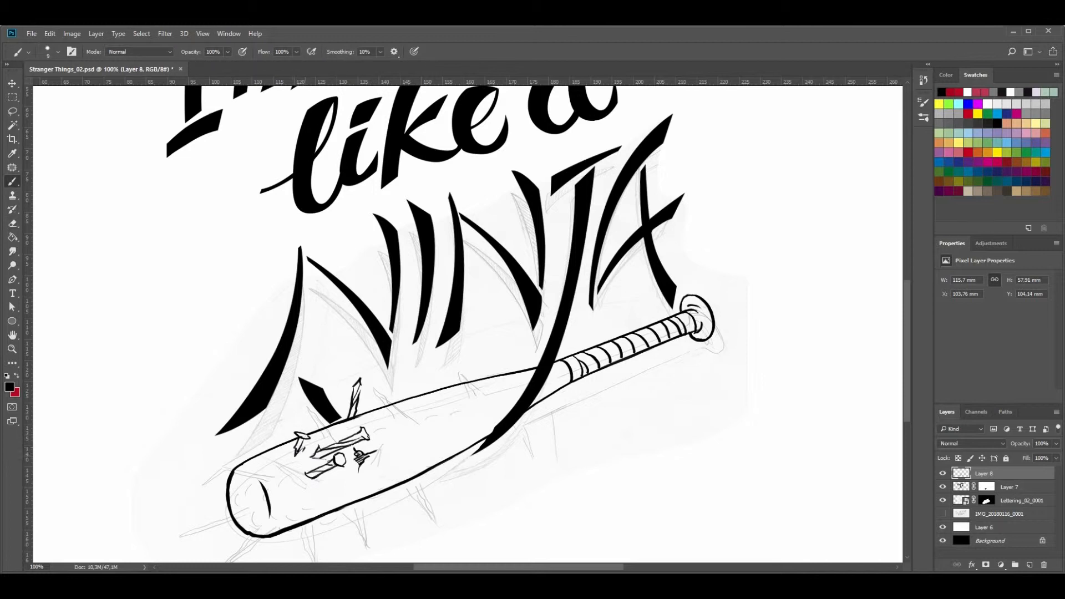
# Draw a tall screw rising from the barrel's upper edge and another crossing its lower edge
pyautogui.moveTo(287, 389); pyautogui.dragTo(271, 448)
pyautogui.moveTo(279, 416); pyautogui.dragTo(273, 444)
pyautogui.moveTo(282, 388); pyautogui.dragTo(274, 424)
pyautogui.moveTo(383, 460); pyautogui.dragTo(431, 485)
pyautogui.press('e')
pyautogui.press('b')
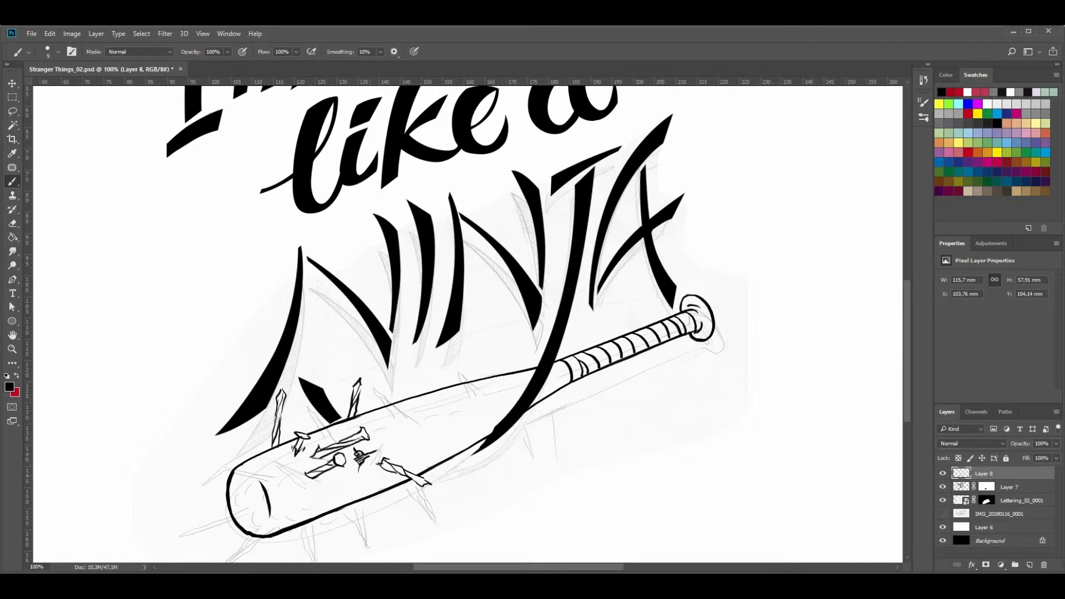
# Draw two screws pointing down from the bat's lower edge
pyautogui.click(372, 478)
pyautogui.hotkey('alt', 'Tab')
pyautogui.click(65, 527)
pyautogui.moveTo(383, 491)
pyautogui.mouseDown()
pyautogui.moveTo(400, 516)
pyautogui.moveTo(352, 549)
pyautogui.mouseUp()
pyautogui.moveTo(356, 503); pyautogui.dragTo(348, 539)
pyautogui.moveTo(349, 535); pyautogui.dragTo(345, 559)
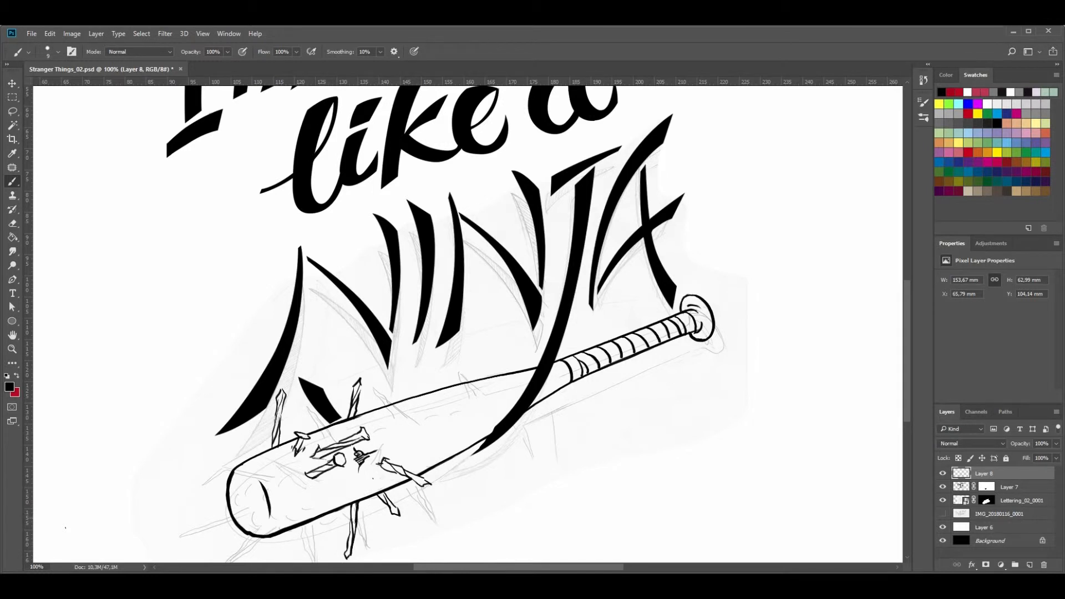
pyautogui.hotkey('ctrl', 'z')
# Draw two screws sticking out of the upper edge near the barrel's rounded end
pyautogui.moveTo(392, 446); pyautogui.dragTo(432, 435)
pyautogui.press('w')
pyautogui.press('e')
pyautogui.press('b')
pyautogui.moveTo(220, 451); pyautogui.dragTo(250, 480)
pyautogui.moveTo(223, 405); pyautogui.dragTo(244, 451)
pyautogui.press('e')
pyautogui.press('b')
pyautogui.moveTo(236, 404)
pyautogui.mouseDown()
pyautogui.moveTo(248, 458)
pyautogui.moveTo(234, 395)
pyautogui.mouseUp()
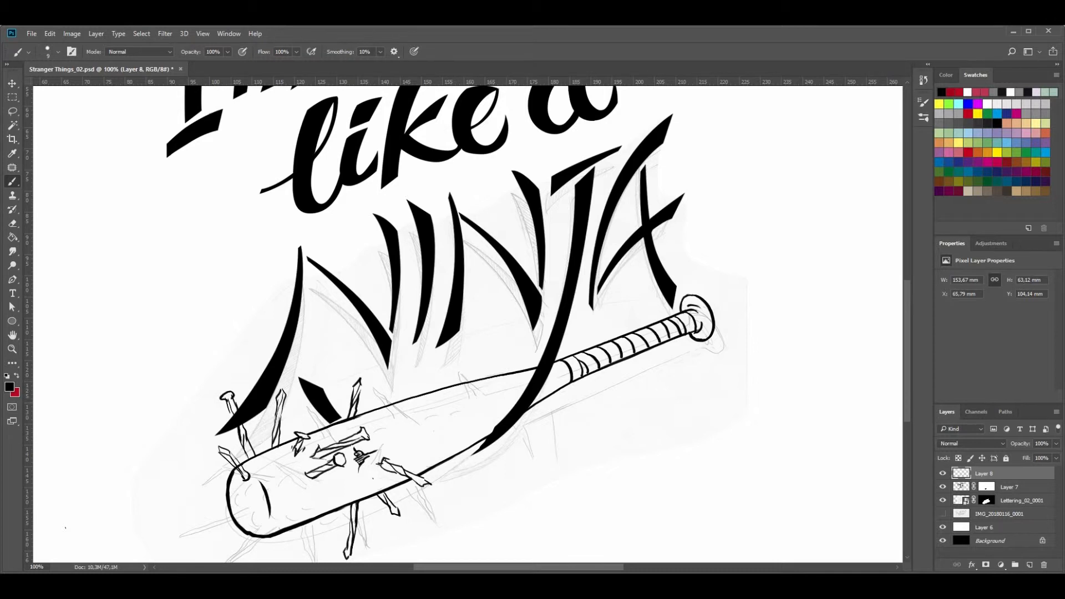
# Draw two screws sticking out of the barrel's rounded end, undoing unwanted strokes
pyautogui.scroll(-3, 466, 324)
pyautogui.moveTo(226, 455); pyautogui.dragTo(249, 431)
pyautogui.hotkey('ctrl', 'z')
pyautogui.press('e')
pyautogui.press('b')
pyautogui.hotkey('ctrl', 'z')
pyautogui.moveTo(182, 452); pyautogui.dragTo(198, 450)
pyautogui.moveTo(181, 458); pyautogui.dragTo(209, 449)
pyautogui.moveTo(182, 450); pyautogui.dragTo(233, 444)
pyautogui.moveTo(200, 452); pyautogui.dragTo(235, 436)
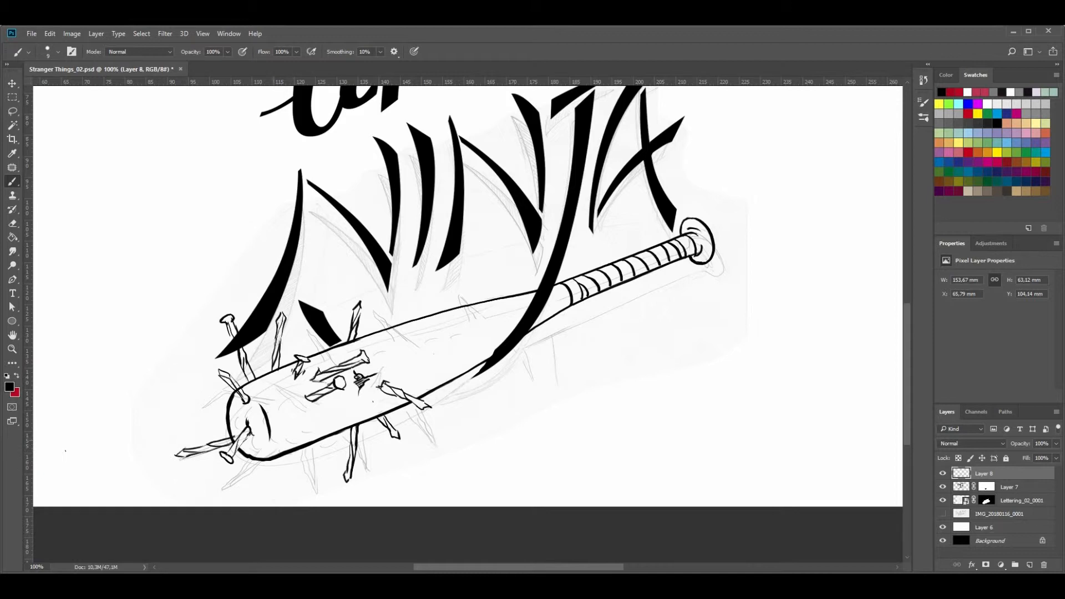
# Draw a screw pointing down from the bat's lower edge, left of the existing pair, with a dark entry mark
pyautogui.moveTo(302, 448); pyautogui.dragTo(325, 476)
pyautogui.moveTo(311, 445)
pyautogui.mouseDown()
pyautogui.moveTo(327, 470)
pyautogui.moveTo(314, 466)
pyautogui.mouseUp()
pyautogui.press('e')
pyautogui.press('b')
pyautogui.moveTo(304, 440)
pyautogui.mouseDown()
pyautogui.moveTo(336, 481)
pyautogui.moveTo(309, 434)
pyautogui.mouseUp()
# Draw a screw sticking out of the upper side of the barrel's rounded end
pyautogui.moveTo(185, 383); pyautogui.dragTo(228, 407)
pyautogui.moveTo(184, 372)
pyautogui.mouseDown()
pyautogui.moveTo(213, 395)
pyautogui.moveTo(177, 370)
pyautogui.mouseUp()
pyautogui.moveTo(176, 370); pyautogui.dragTo(228, 399)
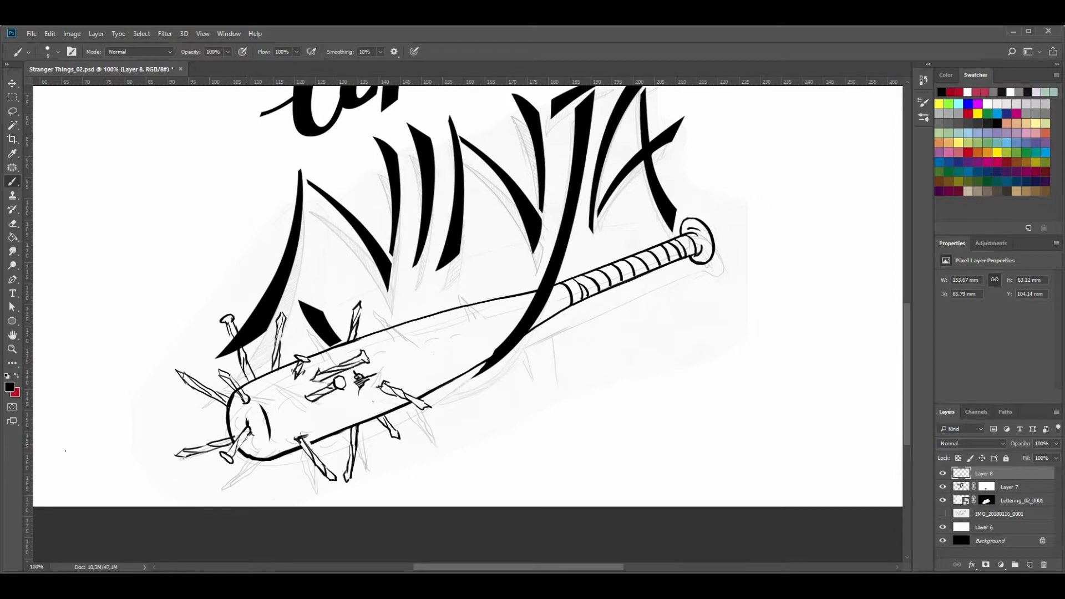
# Stipple the barrel's round end face with small dots and move the bat up closer to the lettering
pyautogui.moveTo(249, 438); pyautogui.dragTo(256, 449)
pyautogui.press('b')
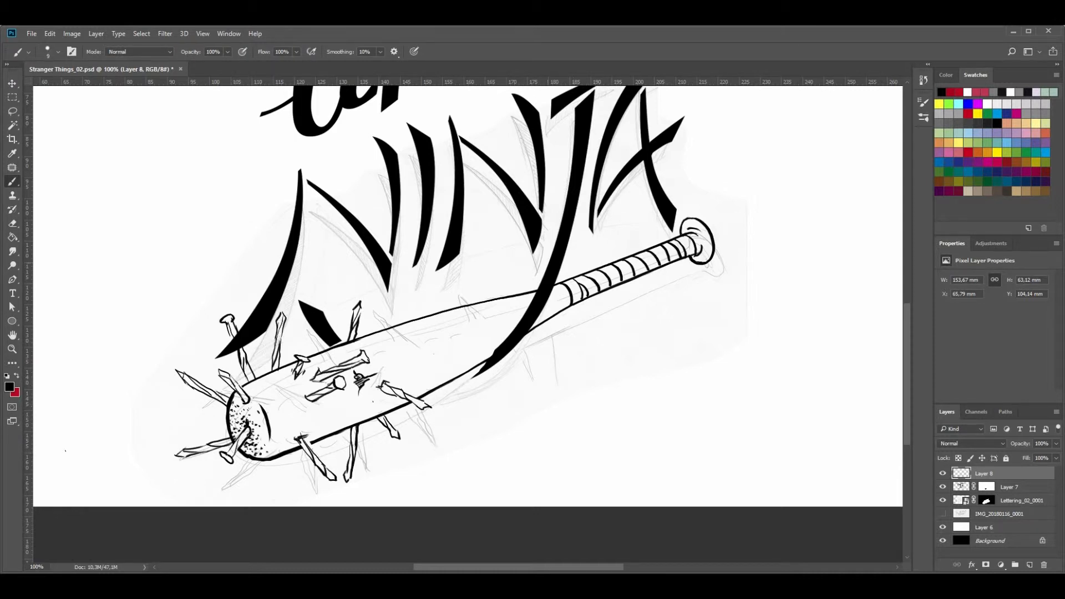
pyautogui.moveTo(66, 450); pyautogui.dragTo(61, 413)
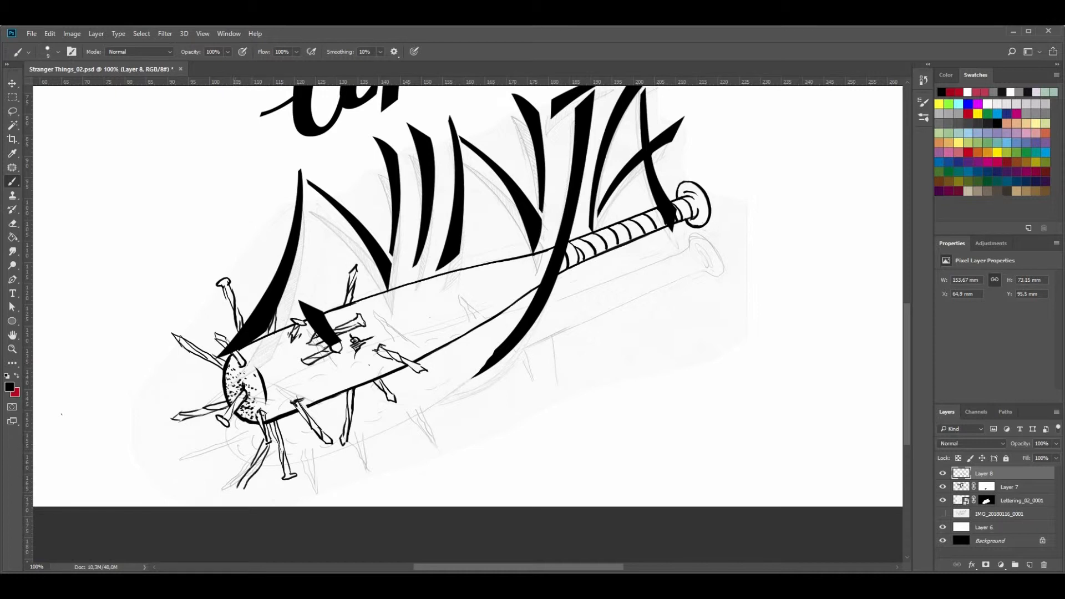
# Shorten the lowest screw under the barrel's end by moving its head up, and clean up the join
pyautogui.press('l')
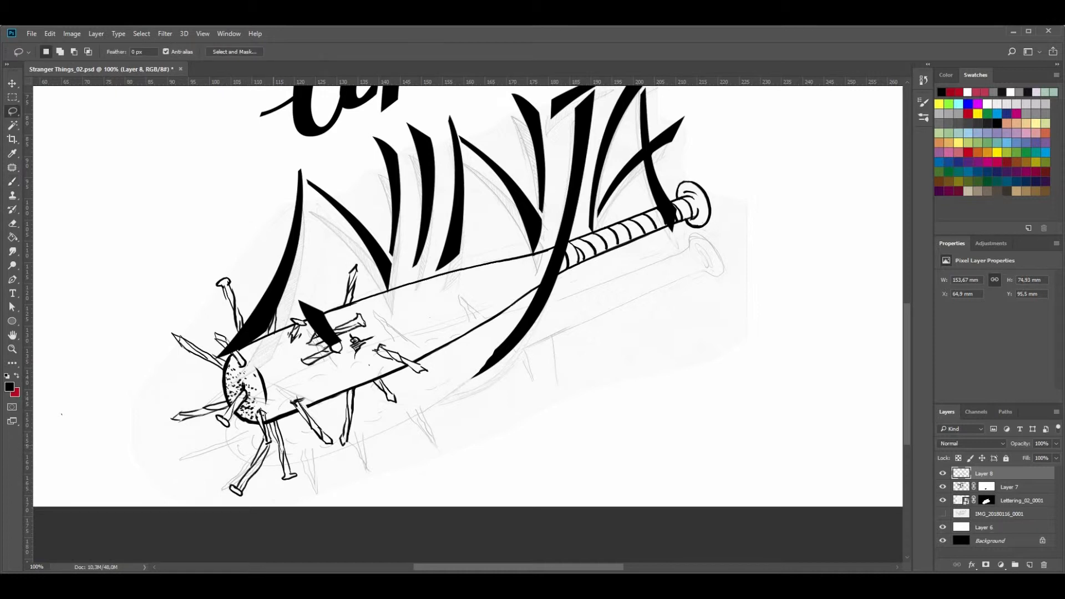
pyautogui.press('v')
pyautogui.moveTo(246, 487); pyautogui.dragTo(266, 439)
pyautogui.press('e')
pyautogui.press('b')
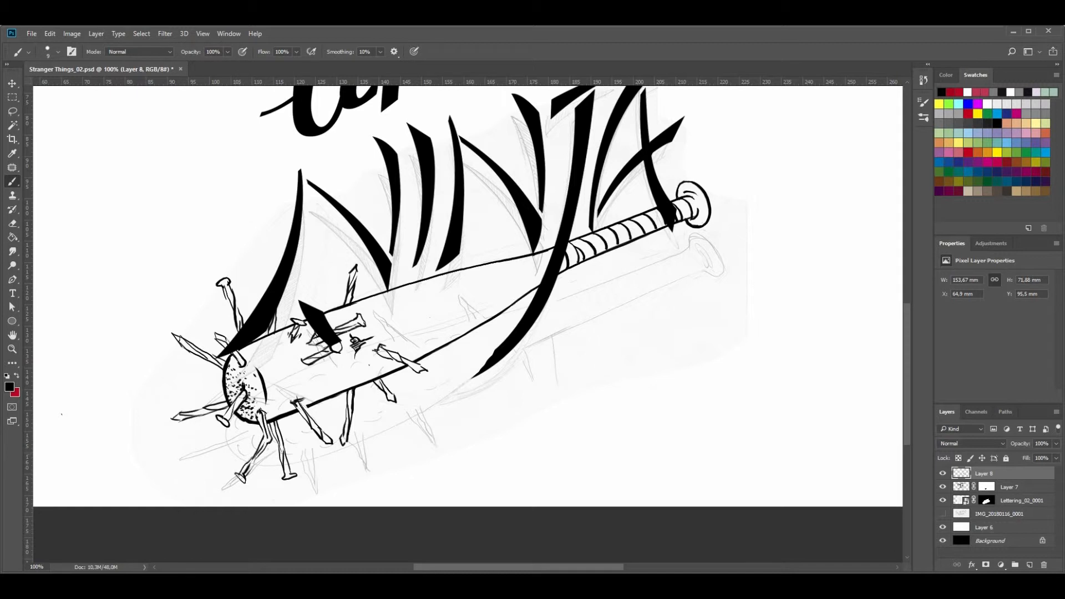
# Sketch first wood-grain strokes on the barrel, hide the inked lettering layer, and erase the unwanted grain strokes
pyautogui.moveTo(253, 366); pyautogui.dragTo(295, 349)
pyautogui.moveTo(276, 390); pyautogui.dragTo(367, 356)
pyautogui.click(942, 486)
pyautogui.press('e')
pyautogui.moveTo(317, 387); pyautogui.dragTo(363, 363)
pyautogui.moveTo(369, 358)
pyautogui.mouseDown()
pyautogui.moveTo(299, 377)
pyautogui.moveTo(348, 353)
pyautogui.mouseUp()
pyautogui.press('b')
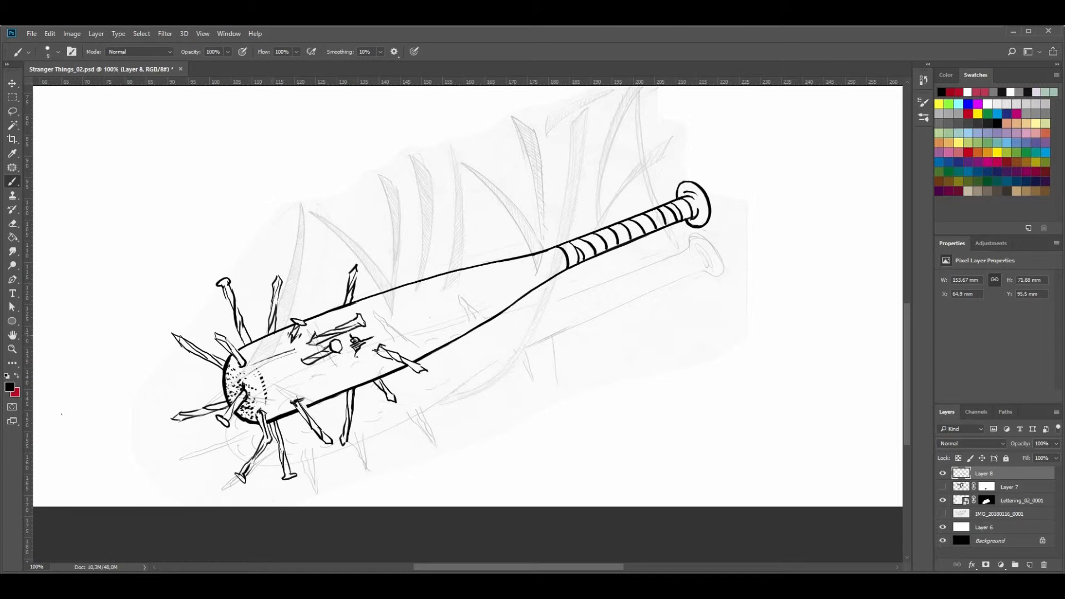
# Draw thin wood-grain lines along the barrel, around and between the screws
pyautogui.moveTo(246, 357); pyautogui.dragTo(276, 345)
pyautogui.moveTo(264, 356)
pyautogui.mouseDown()
pyautogui.moveTo(388, 295)
pyautogui.moveTo(416, 295)
pyautogui.mouseUp()
pyautogui.moveTo(373, 324)
pyautogui.mouseDown()
pyautogui.moveTo(437, 294)
pyautogui.moveTo(430, 303)
pyautogui.mouseUp()
pyautogui.moveTo(392, 345); pyautogui.dragTo(432, 323)
pyautogui.moveTo(397, 350); pyautogui.dragTo(429, 333)
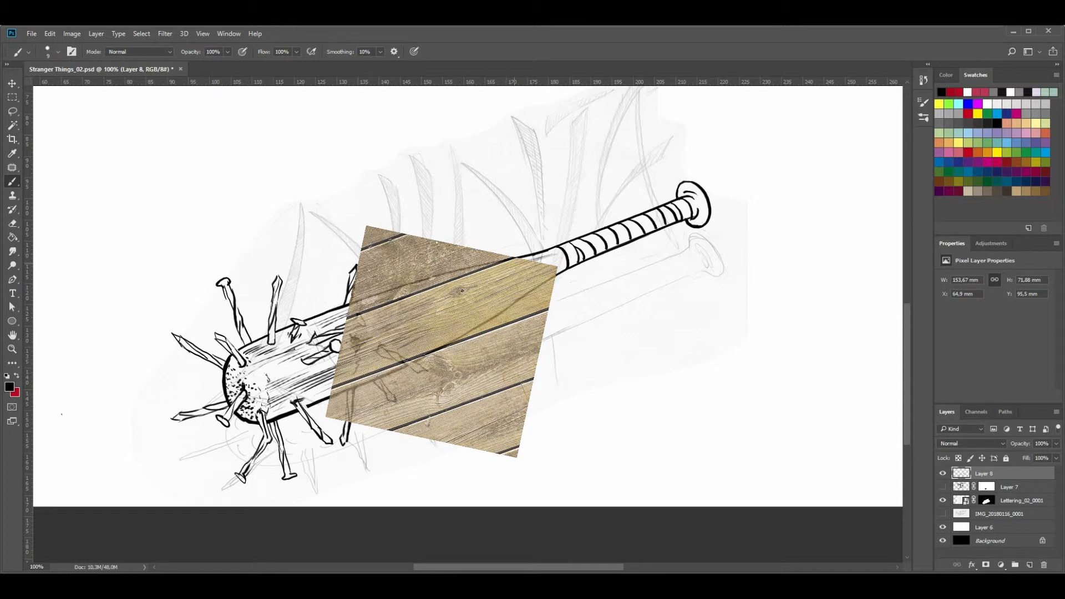
# Draw fine grain lines where the bat narrows toward the grip, cleaning up with the Eraser
pyautogui.press('e')
pyautogui.moveTo(517, 293)
pyautogui.mouseDown()
pyautogui.moveTo(562, 263)
pyautogui.moveTo(533, 278)
pyautogui.mouseUp()
pyautogui.press('b')
pyautogui.moveTo(558, 268); pyautogui.dragTo(516, 293)
pyautogui.press('e')
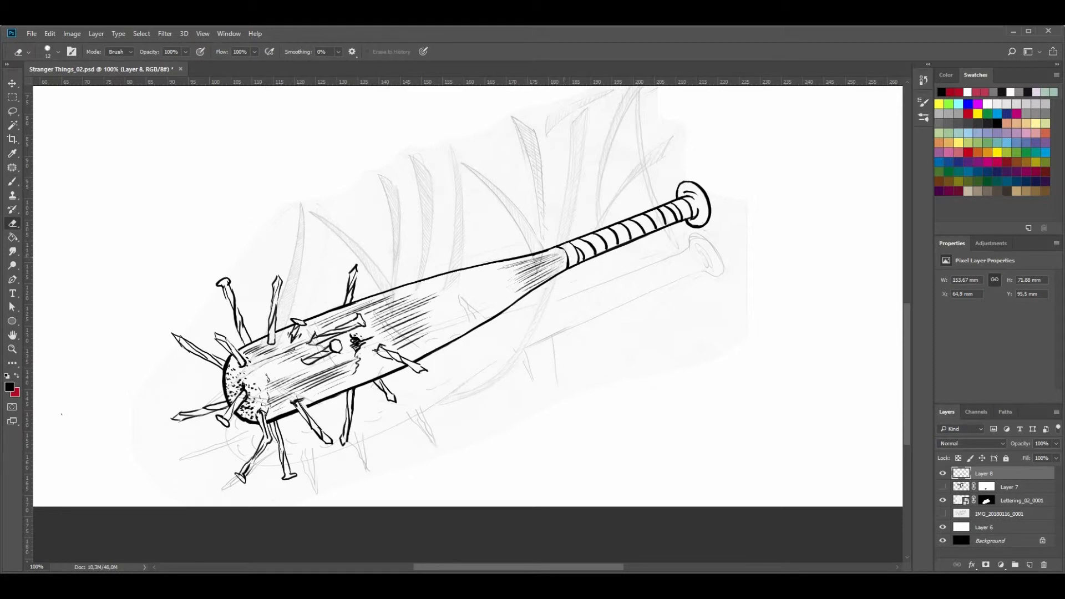
pyautogui.press('b')
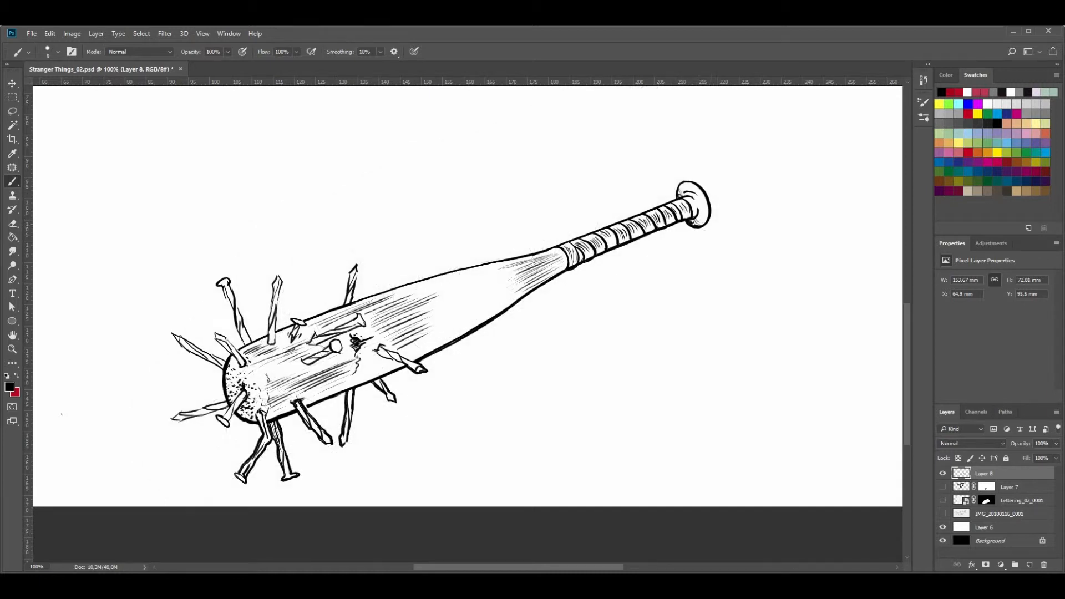
# Thicken the outline of the bat's knob and its upper edge up to the grip, undoing unwanted strokes
pyautogui.moveTo(694, 183); pyautogui.dragTo(646, 213)
pyautogui.moveTo(360, 294); pyautogui.dragTo(443, 271)
pyautogui.press('e')
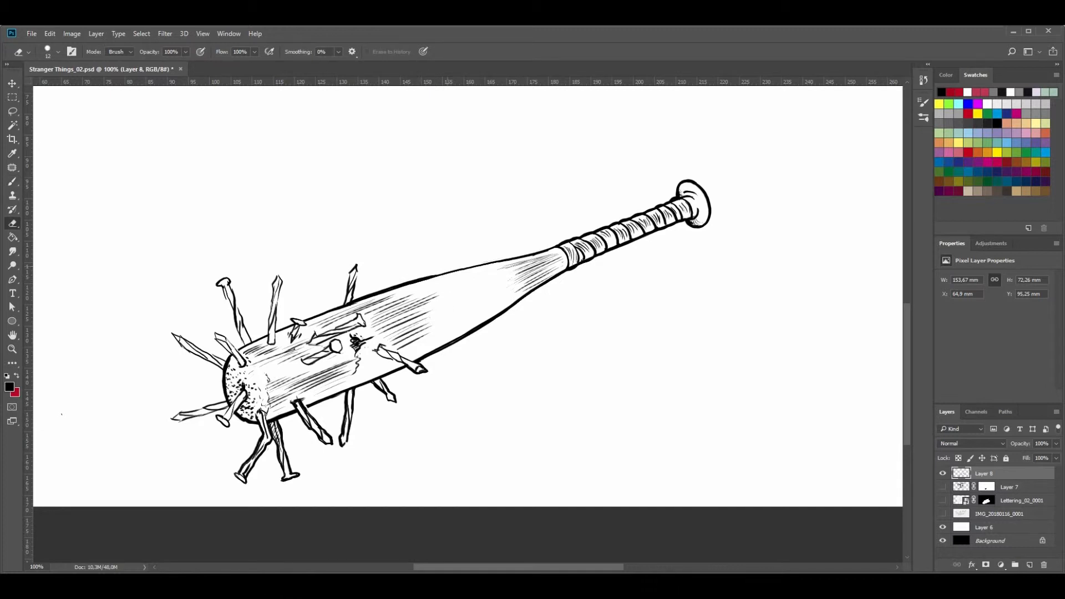
pyautogui.press('b')
pyautogui.hotkey('ctrl', 'alt', 'z')
pyautogui.hotkey('ctrl', 'alt', 'z')
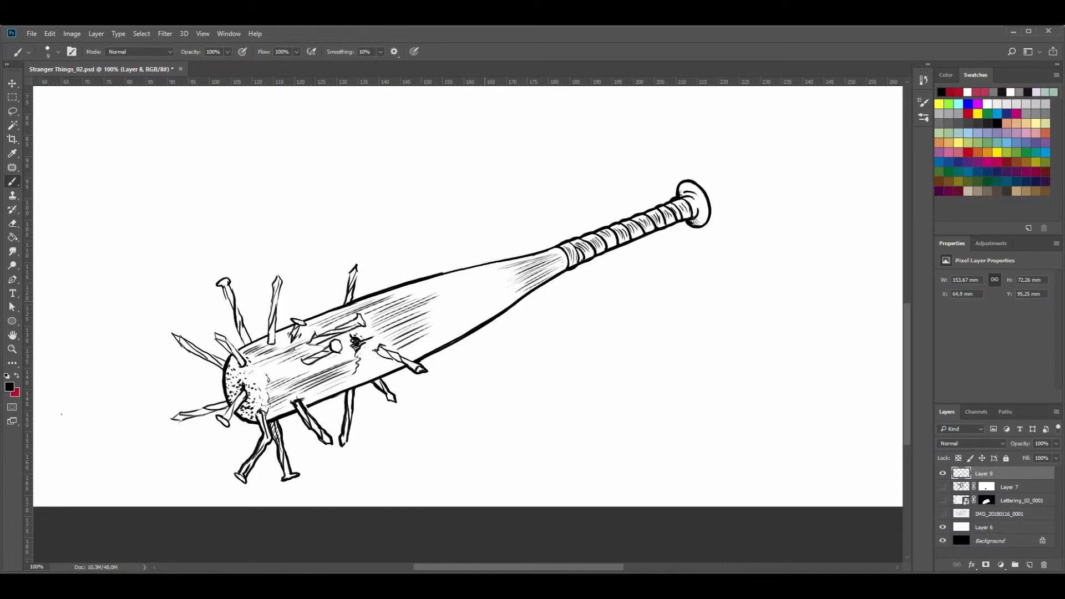
pyautogui.moveTo(437, 274); pyautogui.dragTo(556, 246)
pyautogui.press('e')
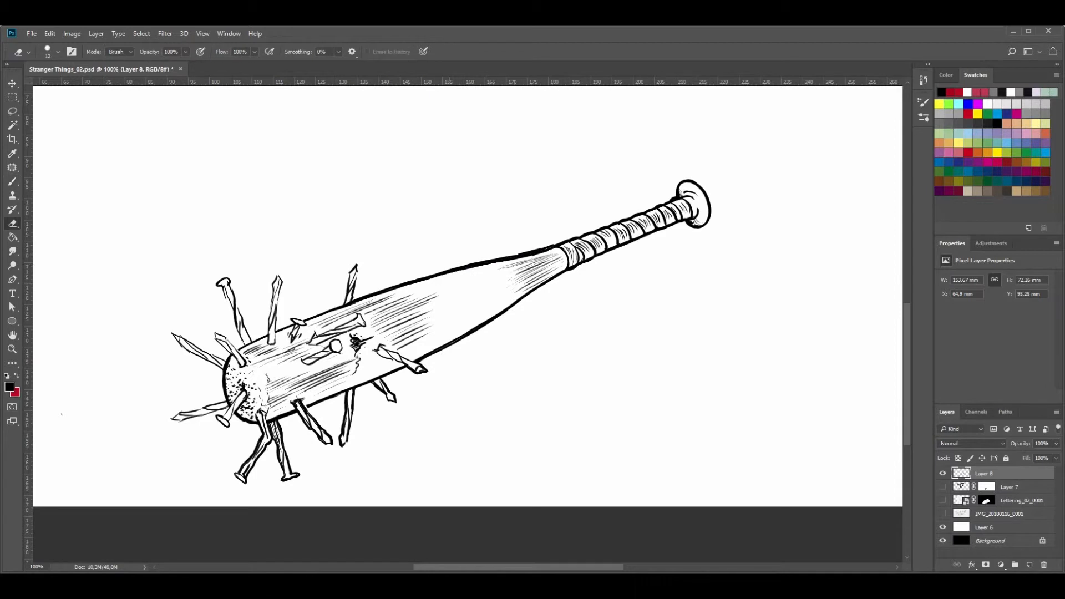
pyautogui.press('b')
# Clean up and thicken the outlines of the two straight screws rising from the barrel's upper edge
pyautogui.press('e')
pyautogui.moveTo(358, 265); pyautogui.dragTo(347, 284)
pyautogui.press('b')
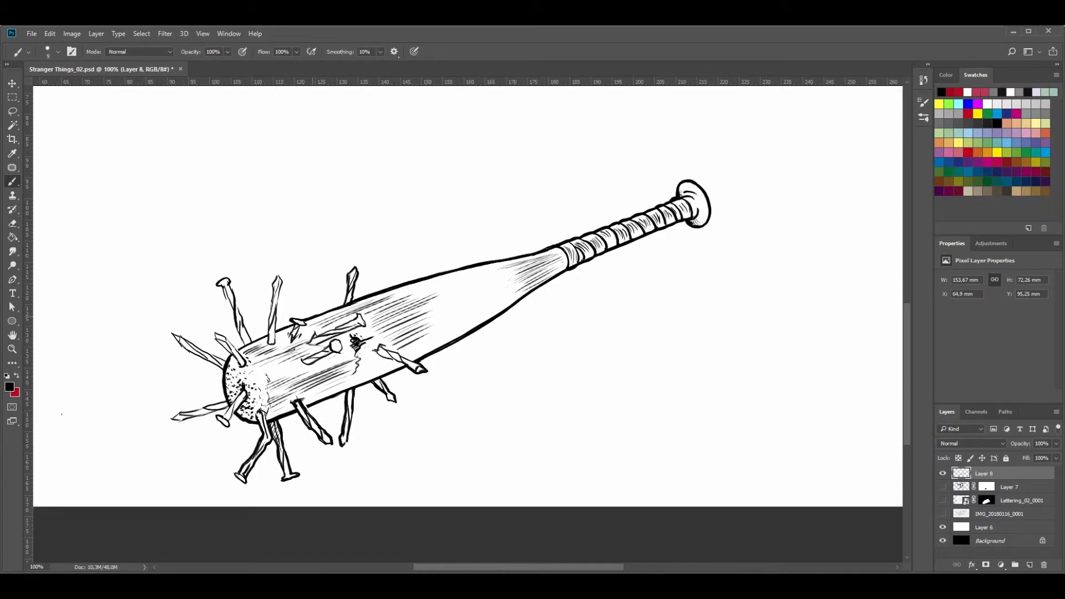
pyautogui.moveTo(281, 283); pyautogui.dragTo(275, 325)
pyautogui.press('e')
pyautogui.press('b')
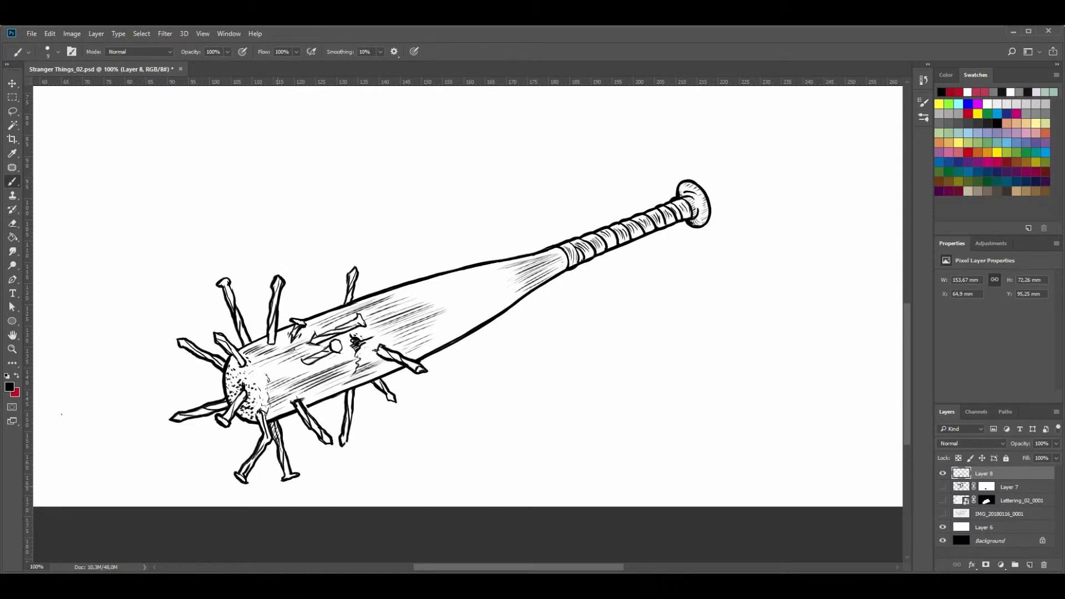
# Show the inked lettering layer again and move the bat right so it sits beneath the lettering
pyautogui.press('z')
pyautogui.keyDown('alt'); pyautogui.click(427, 386); pyautogui.keyUp('alt')
pyautogui.keyDown('alt'); pyautogui.click(428, 386); pyautogui.keyUp('alt')
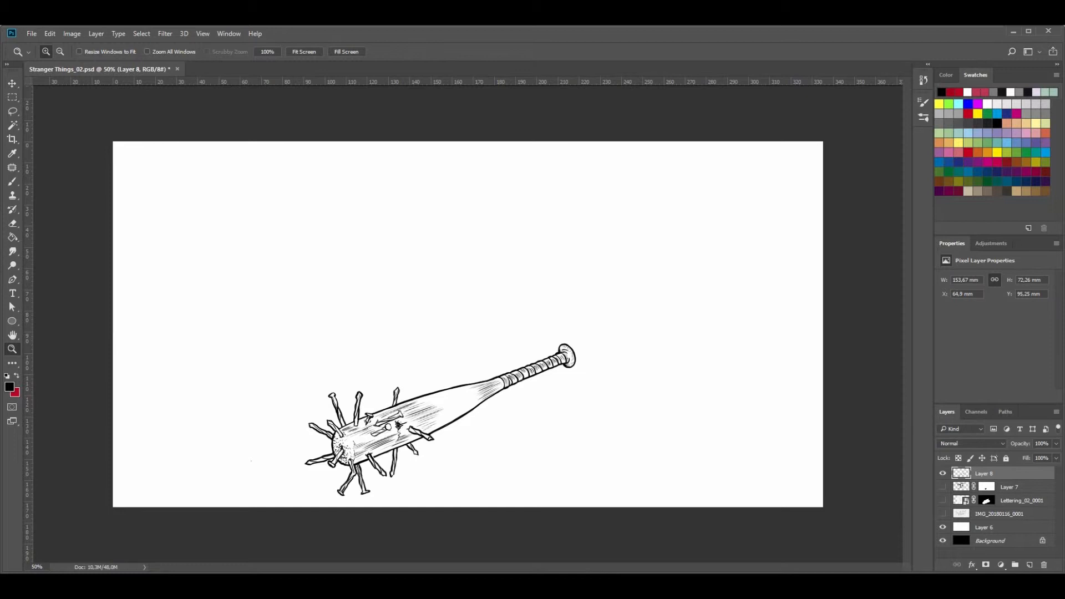
pyautogui.click(942, 486)
pyautogui.press('v')
pyautogui.moveTo(422, 400); pyautogui.dragTo(447, 403)
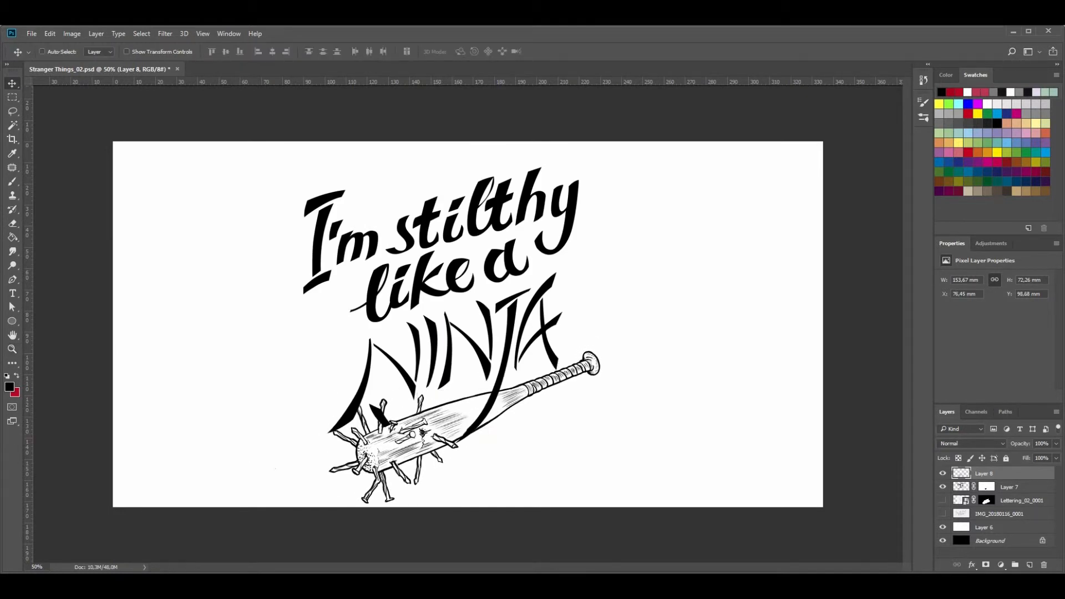
# Select the lettering layer and nudge it up slightly above the bat
pyautogui.click(962, 486)
pyautogui.moveTo(447, 371); pyautogui.dragTo(447, 365)
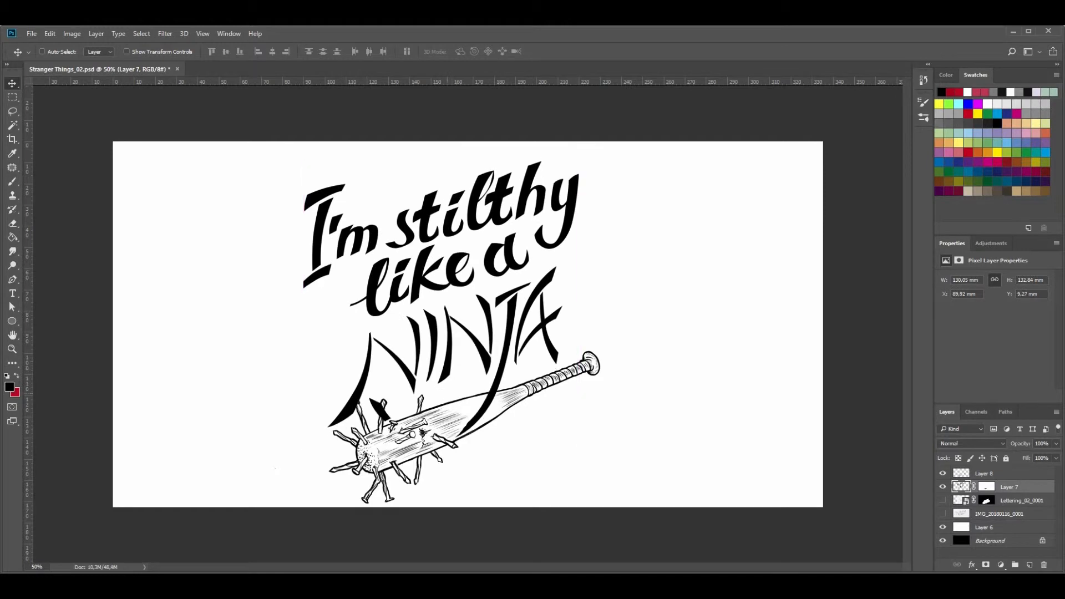
pyautogui.moveTo(425, 443); pyautogui.dragTo(424, 435)
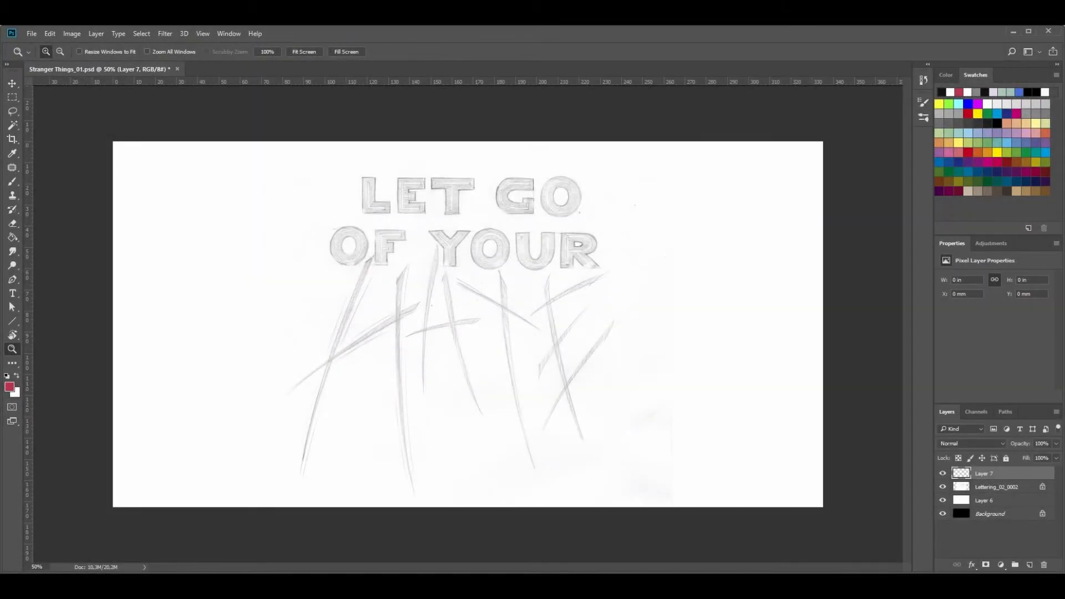
# Trace the sketched letter L of "LET" with a closed straight-edged Pen path
pyautogui.keyDown('ctrl'); pyautogui.click(400, 209); pyautogui.keyUp('ctrl')
pyautogui.keyDown('ctrl'); pyautogui.click(389, 201); pyautogui.keyUp('ctrl')
pyautogui.keyDown('ctrl'); pyautogui.click(383, 197); pyautogui.keyUp('ctrl')
pyautogui.moveTo(383, 212); pyautogui.dragTo(393, 308)
pyautogui.press('p')
pyautogui.click(288, 346)
pyautogui.keyDown('shift'); pyautogui.click(399, 350); pyautogui.keyUp('shift')
pyautogui.keyDown('shift'); pyautogui.click(400, 301); pyautogui.keyUp('shift')
pyautogui.keyDown('shift'); pyautogui.click(337, 302); pyautogui.keyUp('shift')
pyautogui.keyDown('shift'); pyautogui.click(338, 205); pyautogui.keyUp('shift')
pyautogui.keyDown('shift'); pyautogui.click(289, 205); pyautogui.keyUp('shift')
pyautogui.keyDown('shift'); pyautogui.click(288, 346); pyautogui.keyUp('shift')
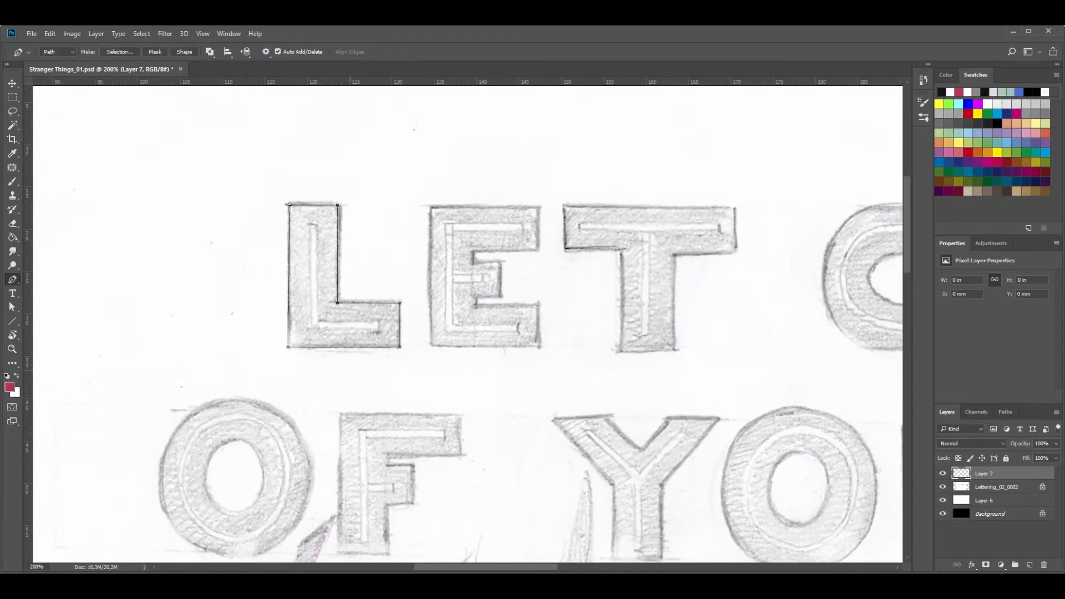
# Place a vertical guide along the left edge of the L
pyautogui.moveTo(453, 335); pyautogui.dragTo(401, 344)
pyautogui.press('a')
pyautogui.click(226, 370)
pyautogui.moveTo(28, 435); pyautogui.dragTo(234, 435)
pyautogui.rightClick(235, 211)
pyautogui.press('Escape')
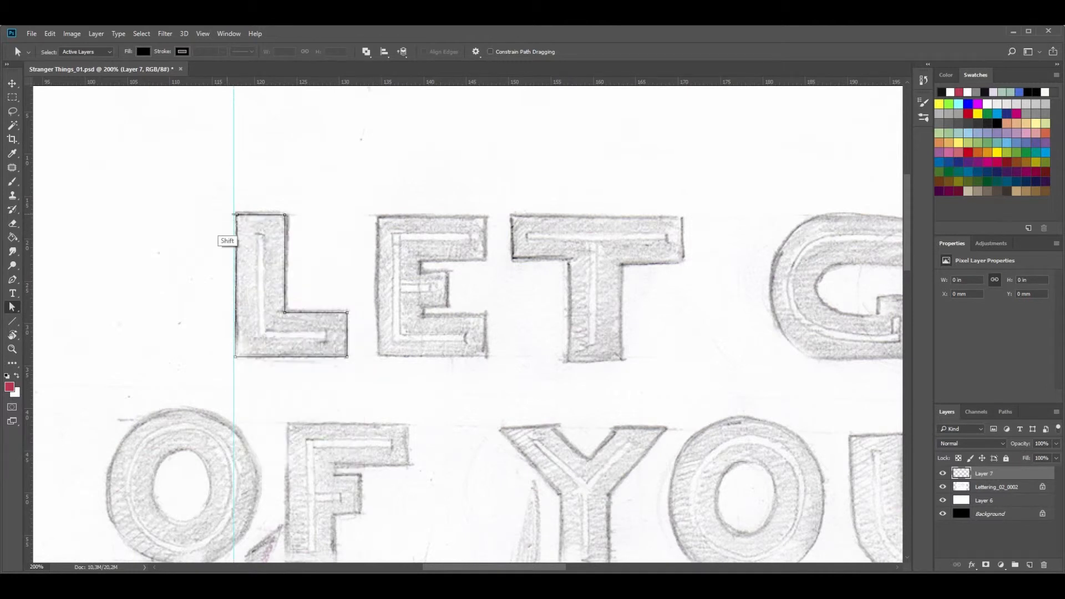
# Try to snap the L path's left corner points to the vertical guide
pyautogui.moveTo(236, 215); pyautogui.dragTo(234, 214)
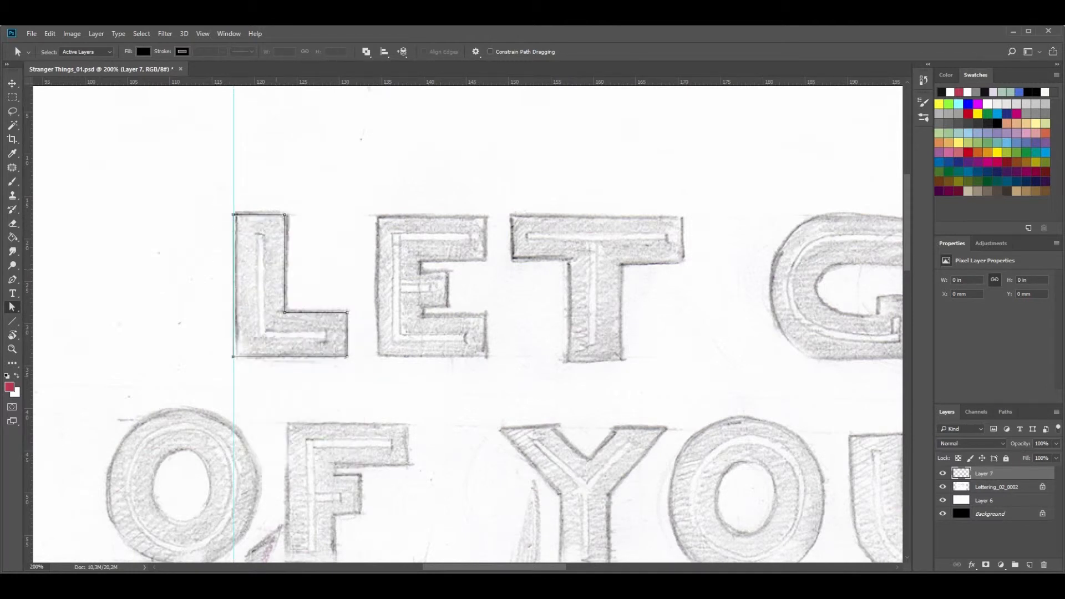
pyautogui.press('z')
pyautogui.keyDown('alt'); pyautogui.click(368, 385); pyautogui.keyUp('alt')
pyautogui.click(362, 360)
pyautogui.press('a')
pyautogui.hotkey('ctrl', 'z')
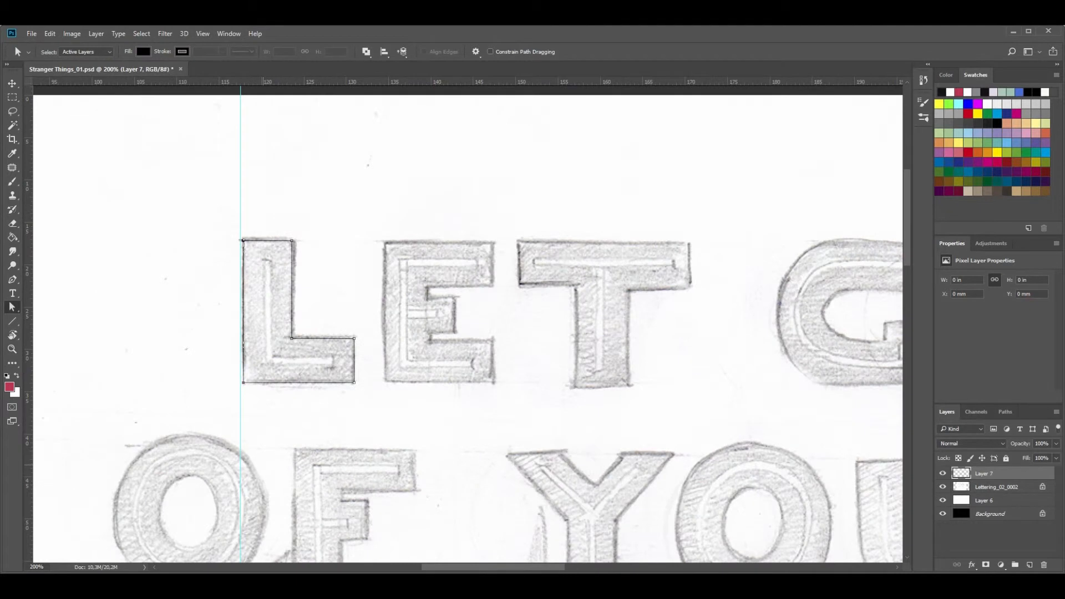
# Turn the L path into a selection
pyautogui.press('z')
pyautogui.keyDown('alt'); pyautogui.click(462, 357); pyautogui.keyUp('alt')
pyautogui.press('p')
pyautogui.rightClick(467, 349)
pyautogui.click(518, 397)
pyautogui.press('Return')
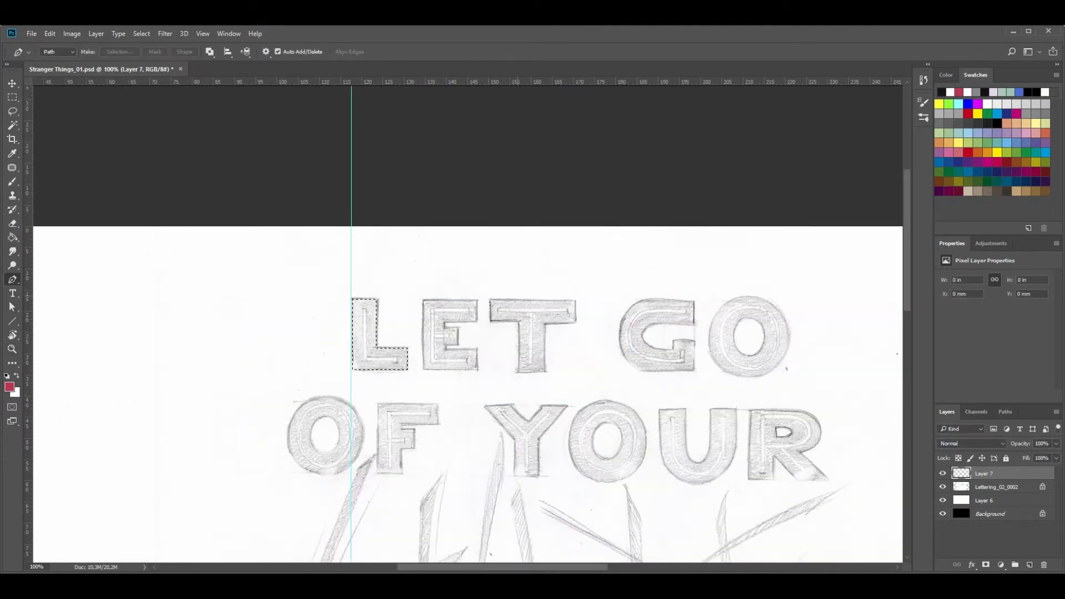
# Fill the L selection with the crimson swatch using the Paint Bucket, undoing the trial fill and layer copy
pyautogui.press('g')
pyautogui.click(1035, 113)
pyautogui.click(375, 354)
pyautogui.hotkey('ctrl', 'j')
pyautogui.hotkey('ctrl', 'z')
pyautogui.hotkey('ctrl', 'z')
pyautogui.hotkey('ctrl', 'alt', 'z')
pyautogui.hotkey('ctrl', 'alt', 'z')
pyautogui.click(968, 92)
pyautogui.click(382, 358)
# Duplicate the filled L and place the copy over the sketched E
pyautogui.press('z')
pyautogui.click(434, 365)
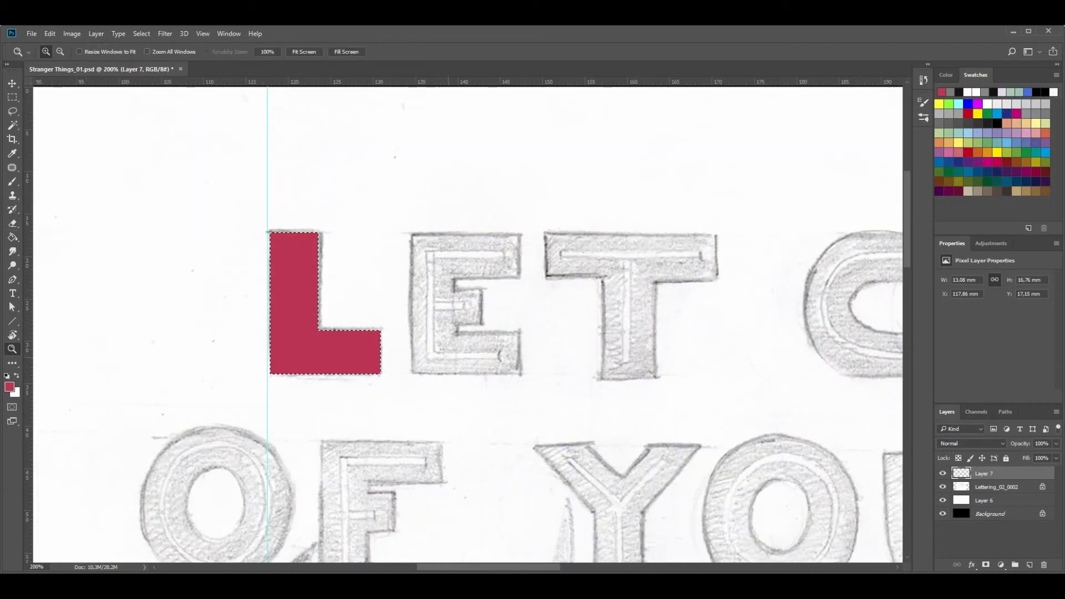
pyautogui.hotkey('ctrl', 'j')
pyautogui.press('v')
pyautogui.moveTo(358, 355); pyautogui.dragTo(476, 303)
# Duplicate the L shape over the E and rotate the new copy by 180 degrees
pyautogui.hotkey('ctrl', 'j')
pyautogui.hotkey('ctrl', 't')
pyautogui.moveTo(383, 158); pyautogui.dragTo(569, 356)
pyautogui.press('Return')
# Flip the rotated copy horizontally and move it into place as the upper half of the E
pyautogui.click(49, 34)
pyautogui.moveTo(83, 264)
pyautogui.click(20, 391)
pyautogui.hotkey('ctrl', 'z')
pyautogui.click(50, 33)
pyautogui.click(20, 391)
pyautogui.hotkey('ctrl', 't')
pyautogui.moveTo(388, 261); pyautogui.dragTo(466, 319)
pyautogui.press('Return')
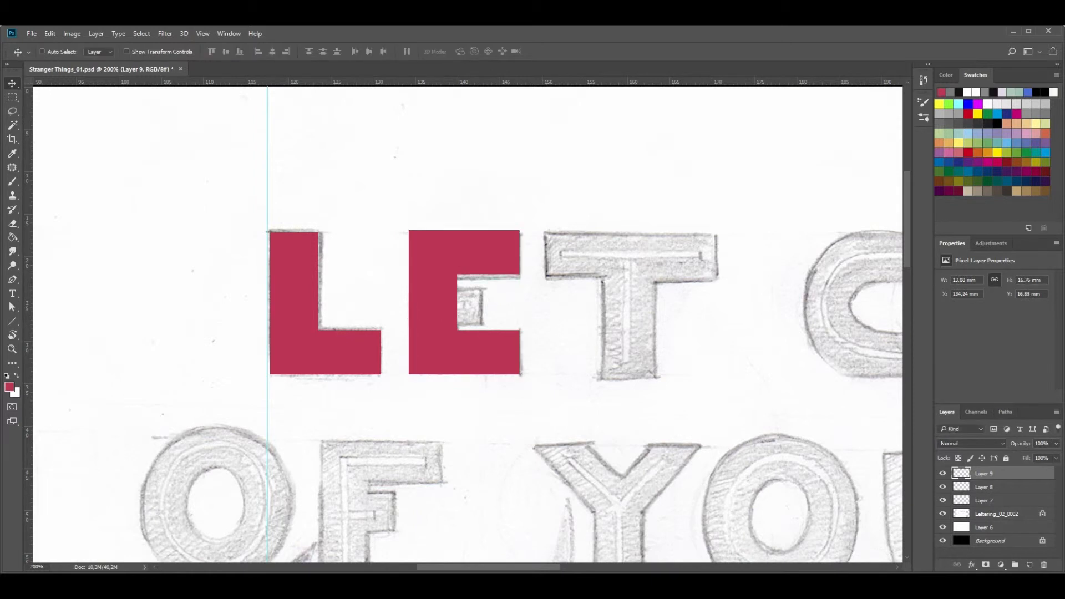
# Merge the two layers that form the E into one layer
pyautogui.click(942, 486)
pyautogui.click(942, 486)
pyautogui.keyDown('shift'); pyautogui.click(979, 486); pyautogui.keyUp('shift')
pyautogui.rightClick(1014, 487)
pyautogui.click(1038, 316)
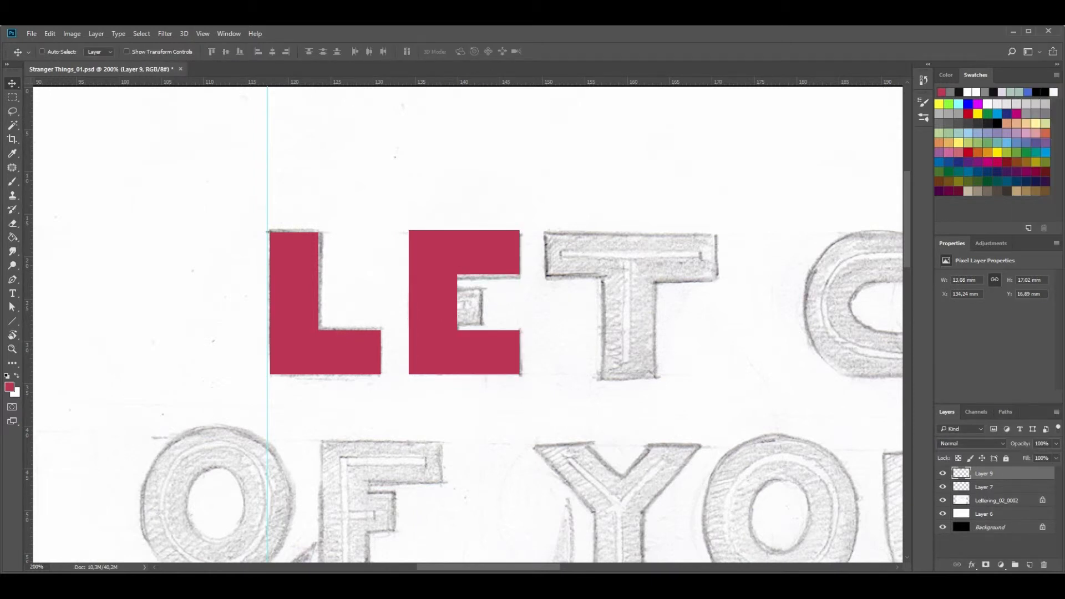
# Duplicate the L layer, rotate the copy 180 degrees, and place it as the left part of the T
pyautogui.click(998, 486)
pyautogui.hotkey('ctrl', 'j')
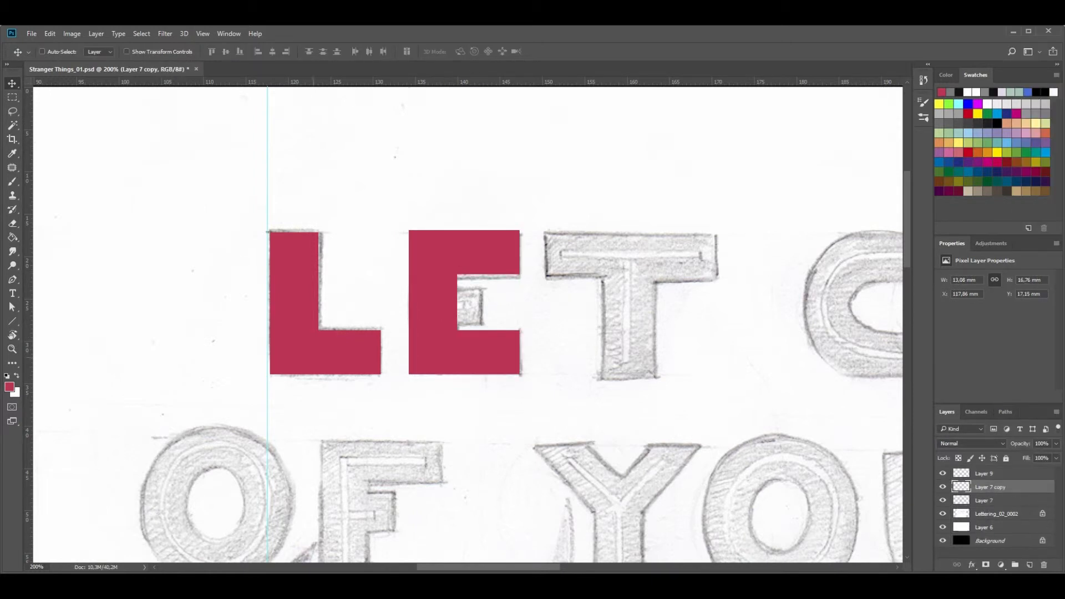
pyautogui.moveTo(322, 368); pyautogui.dragTo(638, 368)
pyautogui.hotkey('ctrl', 't')
pyautogui.moveTo(716, 227); pyautogui.dragTo(565, 381)
pyautogui.moveTo(672, 349); pyautogui.dragTo(627, 348)
pyautogui.press('Return')
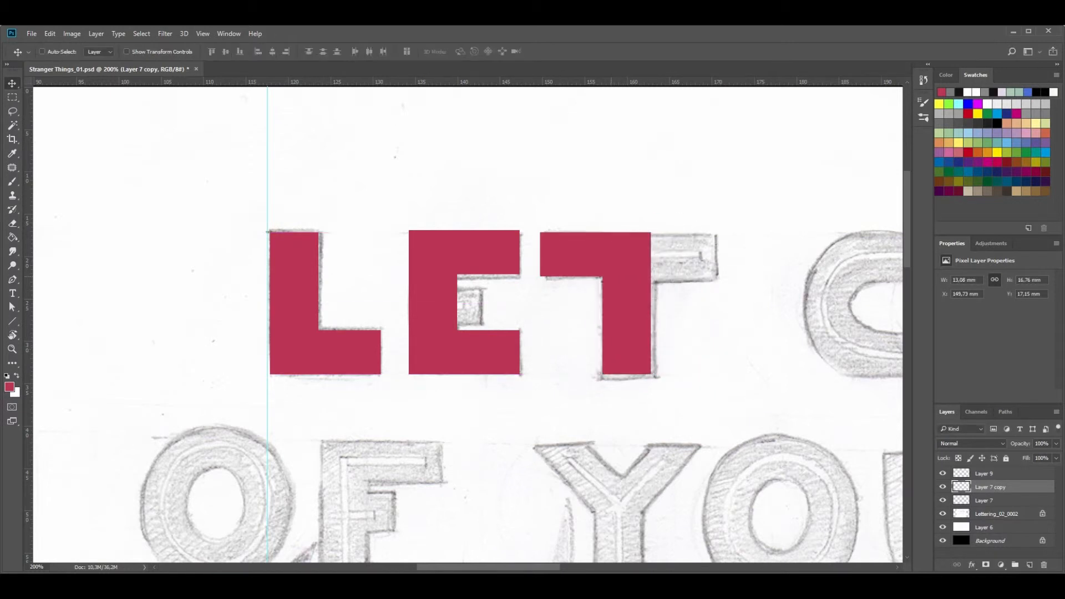
# Duplicate the T's left part, flip it horizontally, and shift it right to complete the crossbar
pyautogui.hotkey('ctrl', 'j')
pyautogui.hotkey('ctrl', 't')
pyautogui.click(50, 33)
pyautogui.moveTo(110, 264)
pyautogui.click(19, 381)
pyautogui.moveTo(584, 360); pyautogui.dragTo(647, 361)
pyautogui.press('Return')
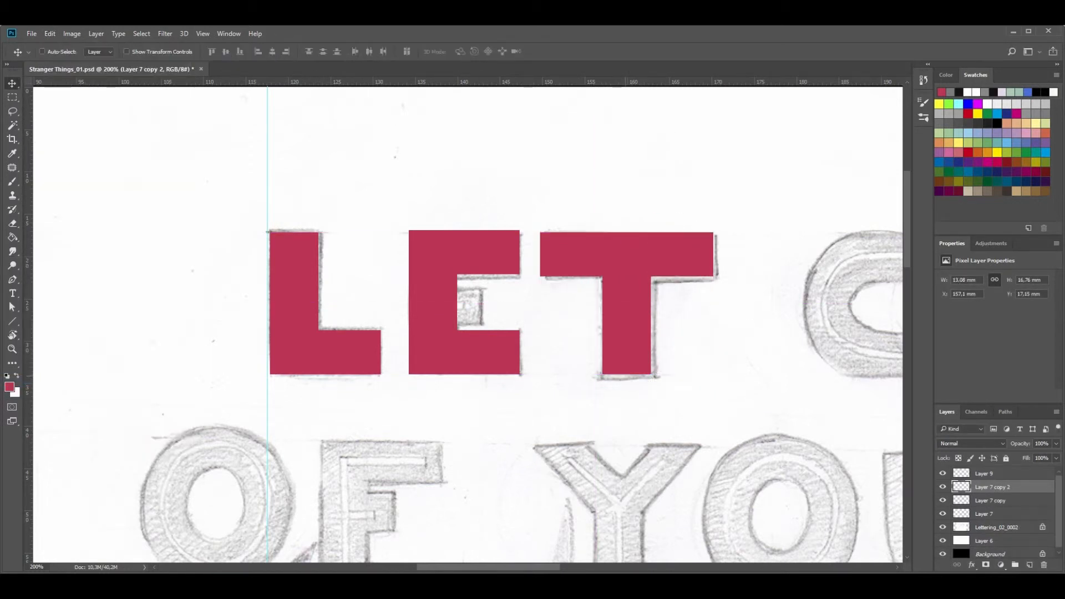
# Merge the two layers that form the T into one layer
pyautogui.press('z')
pyautogui.keyDown('alt'); pyautogui.click(665, 366); pyautogui.keyUp('alt')
pyautogui.keyDown('alt'); pyautogui.click(665, 366); pyautogui.keyUp('alt')
pyautogui.moveTo(633, 419); pyautogui.dragTo(375, 282)
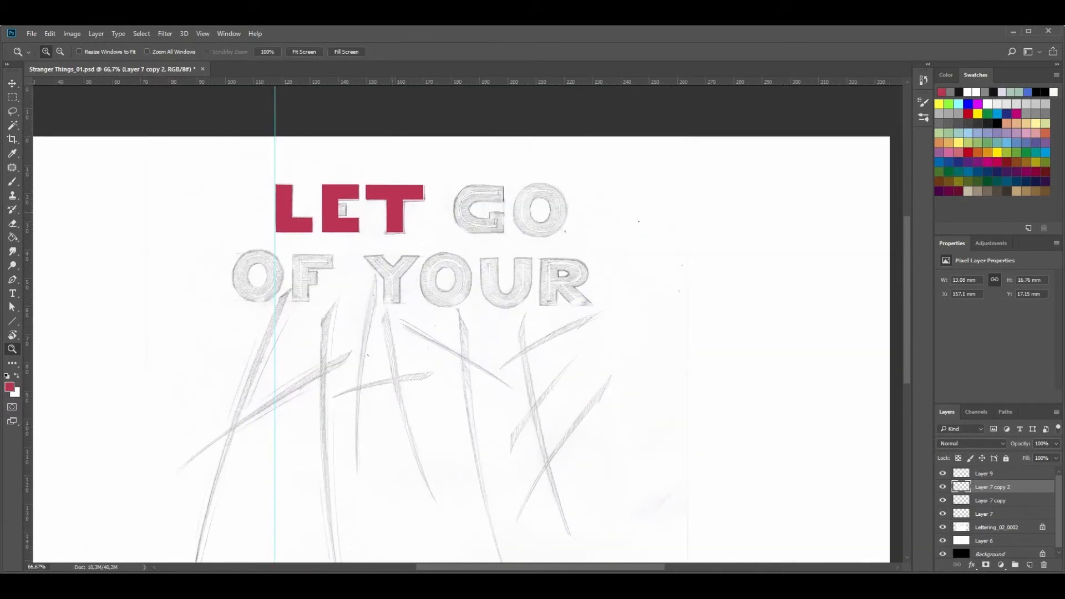
pyautogui.click(376, 224)
pyautogui.click(376, 224)
pyautogui.keyDown('alt'); pyautogui.click(388, 247); pyautogui.keyUp('alt')
pyautogui.keyDown('shift'); pyautogui.click(1013, 502); pyautogui.keyUp('shift')
pyautogui.rightClick(1011, 488)
pyautogui.click(1030, 346)
# Rename the three letter layers L, T and E after the letters they hold, and select the L layer
pyautogui.click(1004, 513)
pyautogui.doubleClick(984, 500)
pyautogui.write('L')
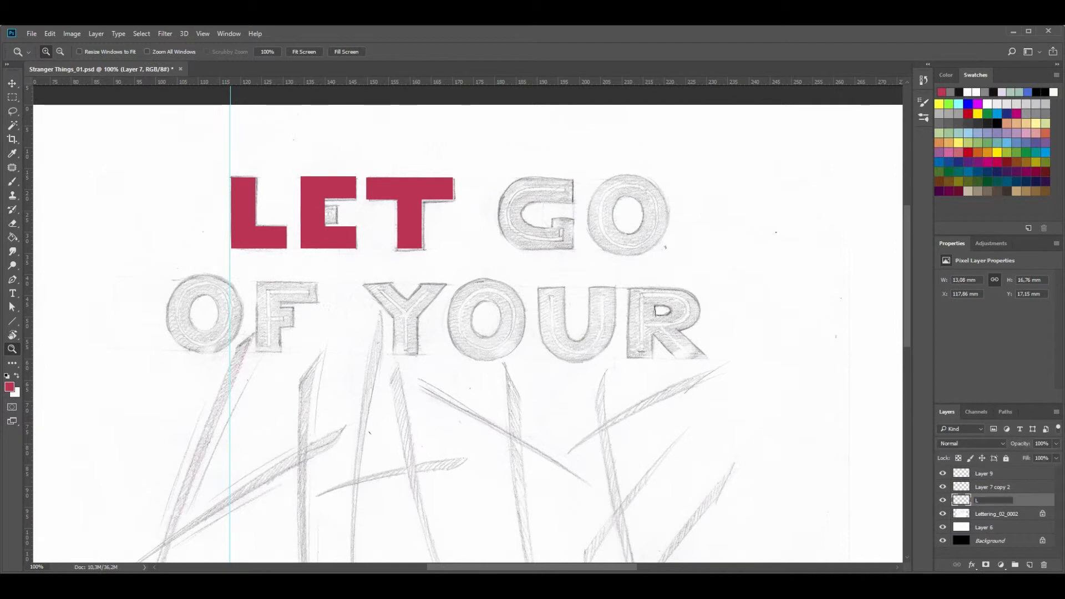
pyautogui.doubleClick(991, 487)
pyautogui.write('T')
pyautogui.doubleClick(984, 473)
pyautogui.write('E')
pyautogui.click(993, 486)
pyautogui.click(993, 500)
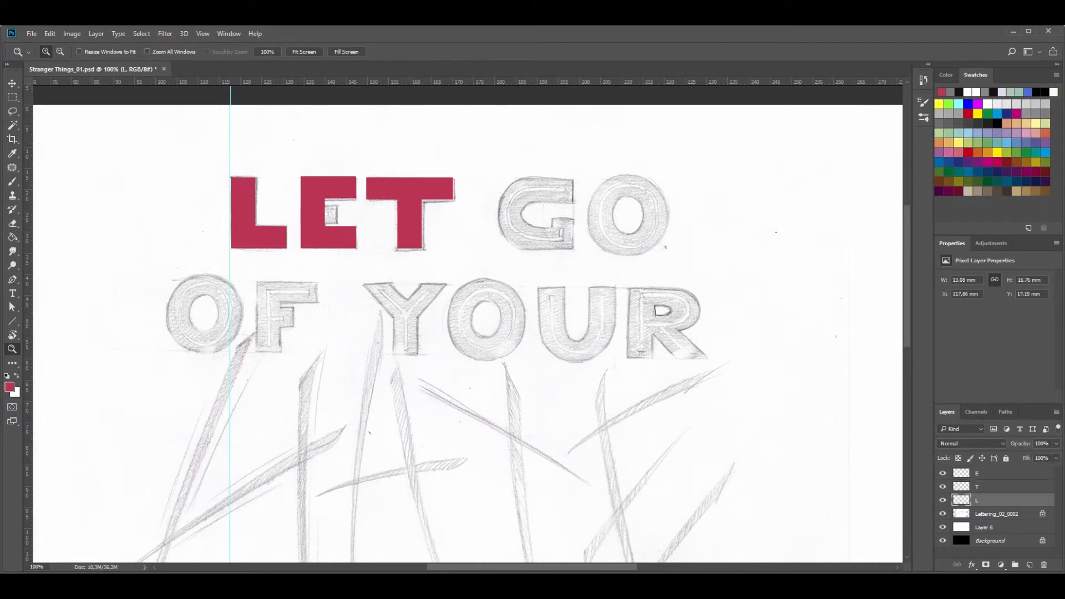
# Duplicate the T layer and place the copy over the sketched F in the second line
pyautogui.click(993, 486)
pyautogui.hotkey('ctrl', 'j')
pyautogui.press('v')
pyautogui.moveTo(423, 218); pyautogui.dragTo(282, 322)
# Delete the part of the copied T's crossbar left of the stem to form an F, and rename its layer F
pyautogui.press('z')
pyautogui.click(282, 321)
pyautogui.click(282, 322)
pyautogui.press('m')
pyautogui.moveTo(109, 215); pyautogui.dragTo(223, 357)
pyautogui.press('Delete')
pyautogui.hotkey('ctrl', 'd')
pyautogui.press('z')
pyautogui.keyDown('alt'); pyautogui.click(337, 342); pyautogui.keyUp('alt')
pyautogui.keyDown('alt'); pyautogui.click(442, 363); pyautogui.keyUp('alt')
pyautogui.moveTo(541, 363); pyautogui.dragTo(446, 336)
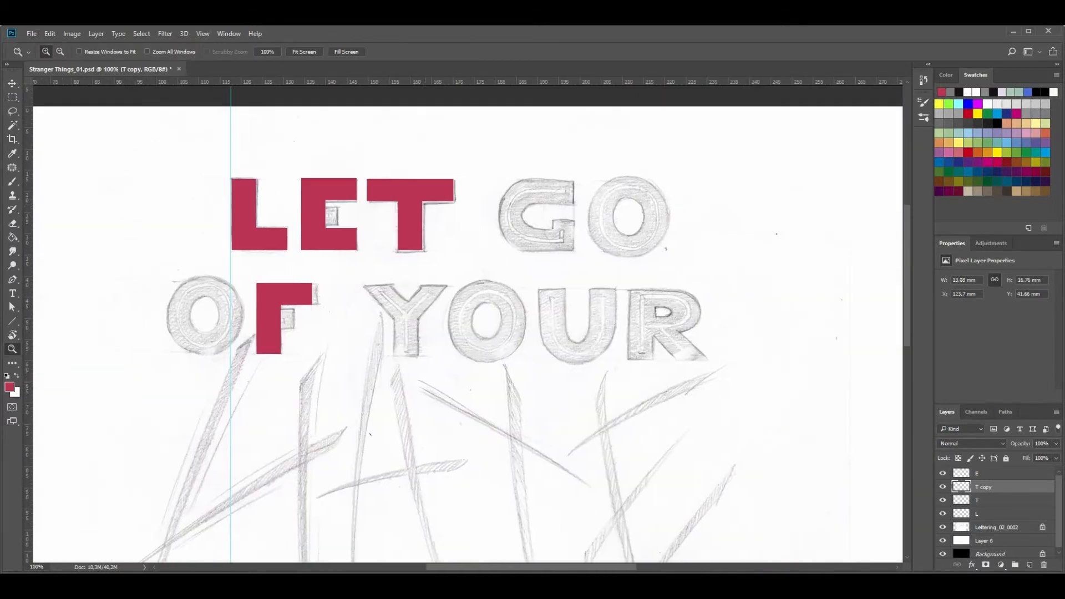
pyautogui.doubleClick(983, 486)
pyautogui.write('F')
# Duplicate the T layer, place the copy over the sketched Y, and align its bottom edge with the F
pyautogui.click(993, 500)
pyautogui.hotkey('ctrl', 'j')
pyautogui.press('v')
pyautogui.moveTo(405, 241); pyautogui.dragTo(404, 340)
pyautogui.keyDown('shift'); pyautogui.click(995, 487); pyautogui.keyUp('shift')
pyautogui.click(239, 51)
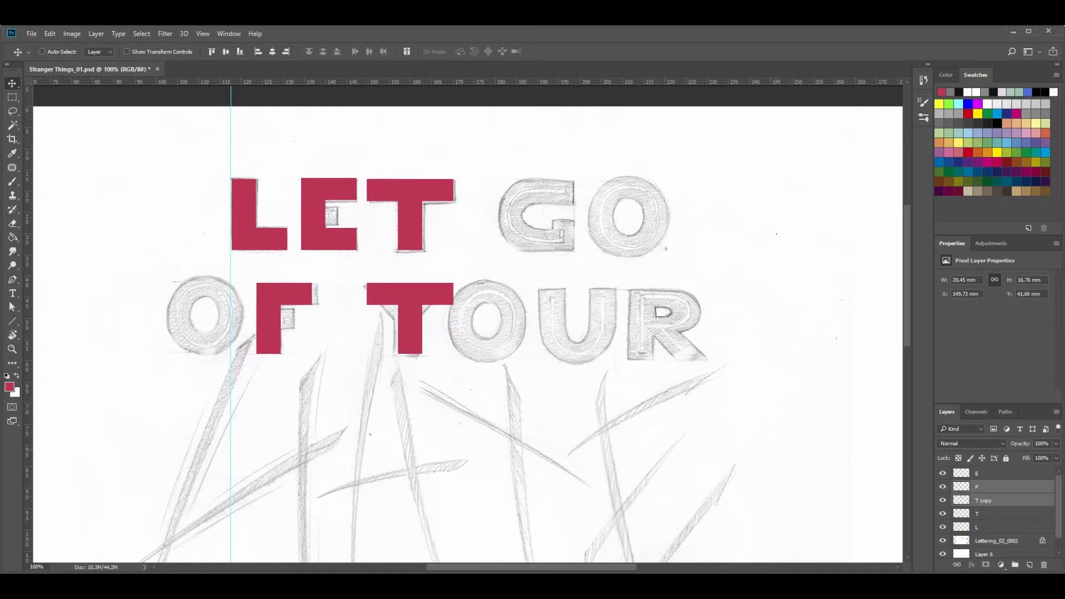
# Nudge the T copy left so its stem sits on the sketched Y's stem
pyautogui.click(995, 486)
pyautogui.click(996, 499)
pyautogui.press('Left')
pyautogui.press('Left')
pyautogui.press('Left')
pyautogui.press('Left')
pyautogui.press('Left')
pyautogui.press('Left')
pyautogui.press('Left')
pyautogui.press('Left')
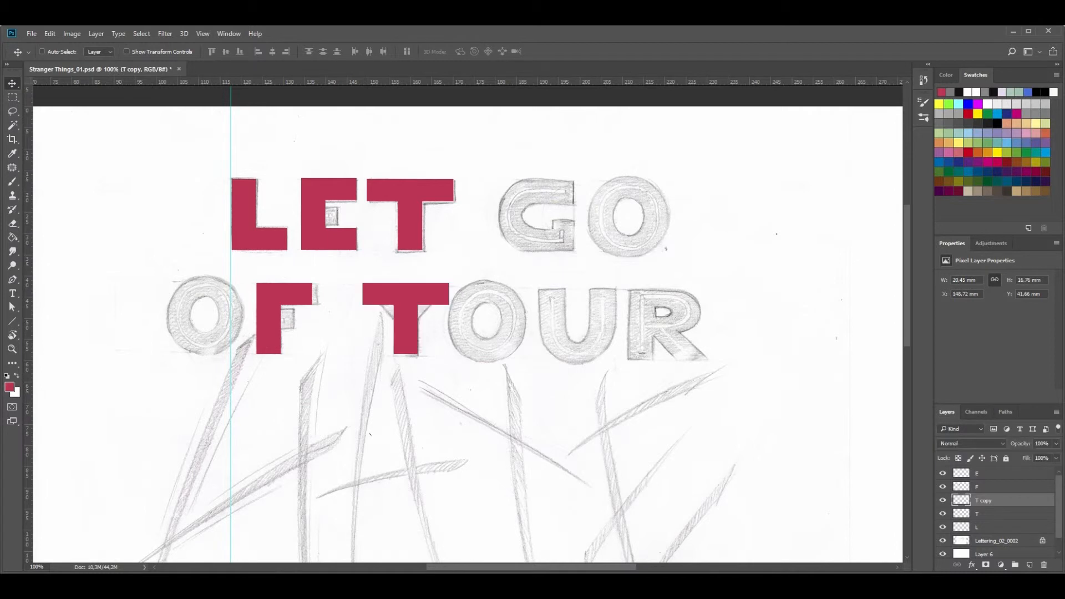
# Copy the second-line T onto the sketched R and delete its crossbar's left arm to leave the R's stem and top
pyautogui.moveTo(400, 359); pyautogui.dragTo(635, 360)
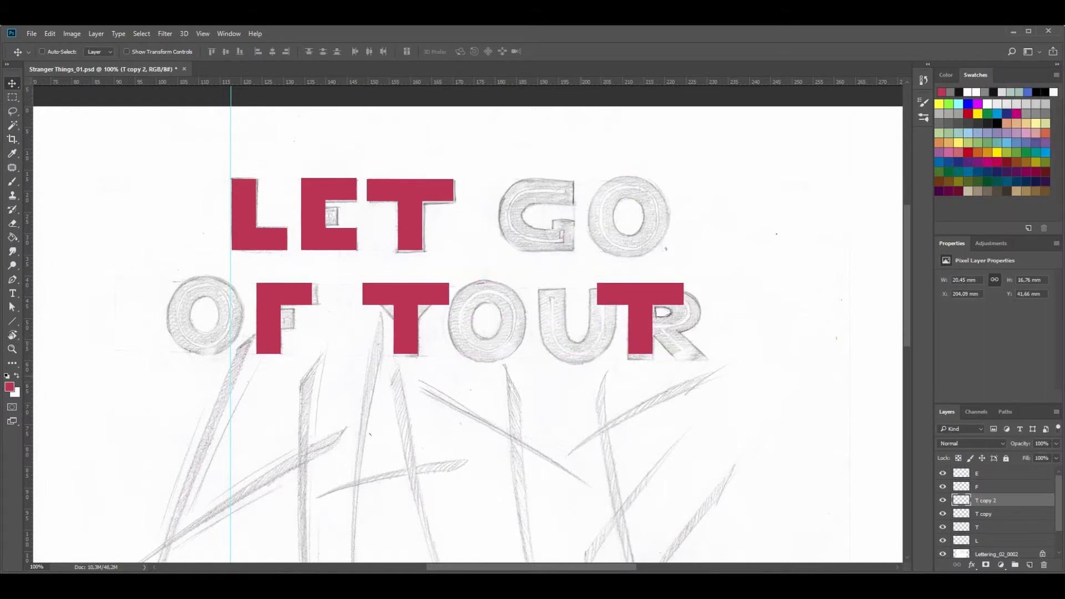
pyautogui.scroll(2, 668, 300)
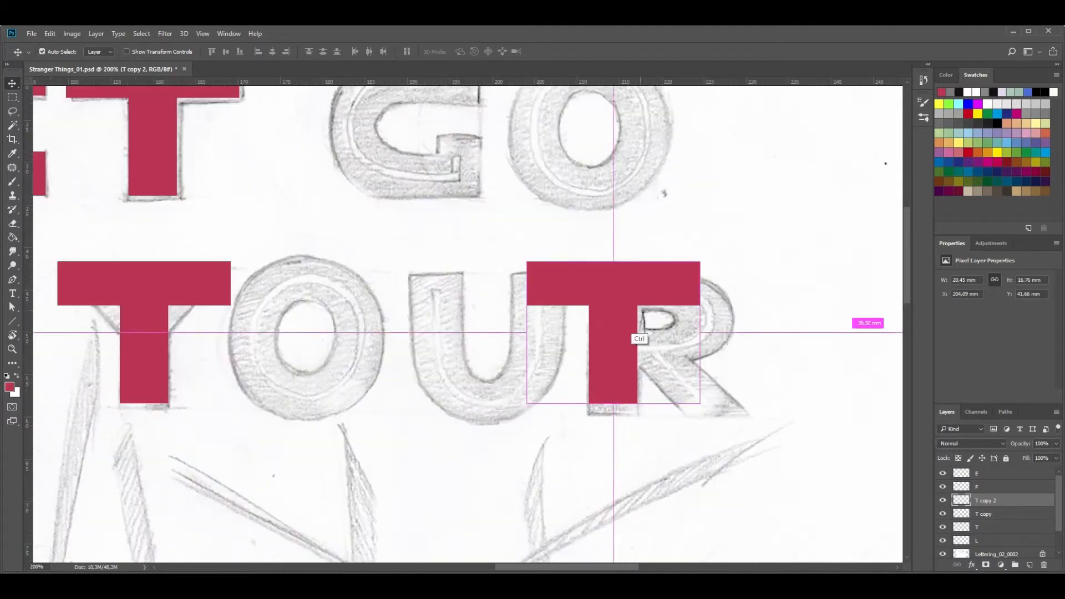
pyautogui.press('m')
pyautogui.moveTo(452, 226); pyautogui.dragTo(559, 416)
pyautogui.press('Delete')
pyautogui.hotkey('ctrl', 'd')
pyautogui.press('z')
pyautogui.keyDown('alt'); pyautogui.click(523, 383); pyautogui.keyUp('alt')
pyautogui.keyDown('alt'); pyautogui.click(518, 373); pyautogui.keyUp('alt')
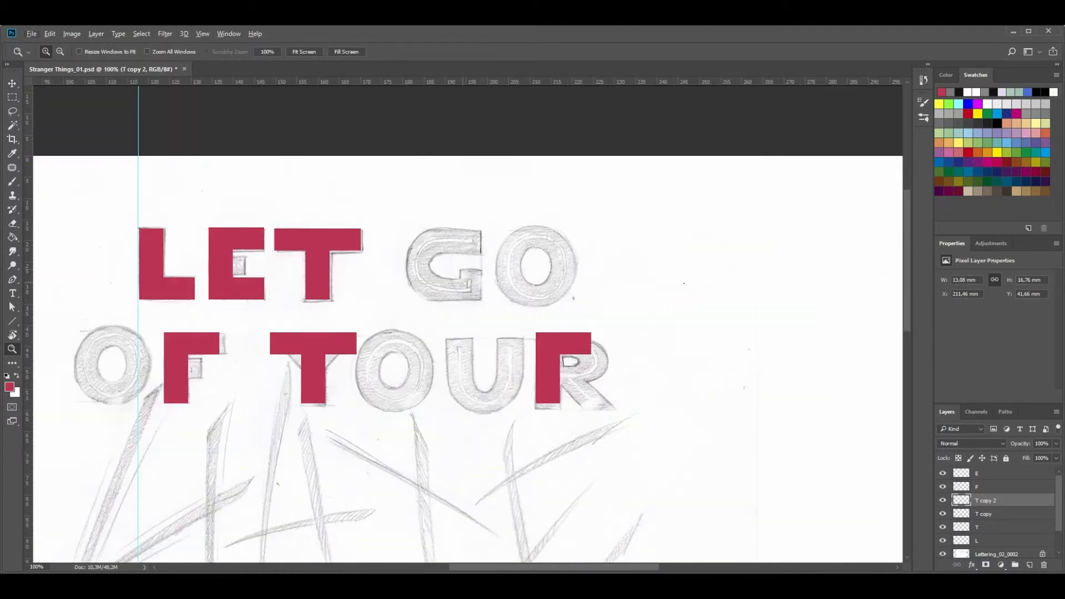
# Rename the two copied T layers R and Y after the sketched letters they cover, and select the T layer
pyautogui.hotkey('ctrl', '+')
pyautogui.moveTo(493, 278); pyautogui.dragTo(505, 351)
pyautogui.press('p')
pyautogui.press('v')
pyautogui.click(941, 499)
pyautogui.write('R')
pyautogui.click(942, 499)
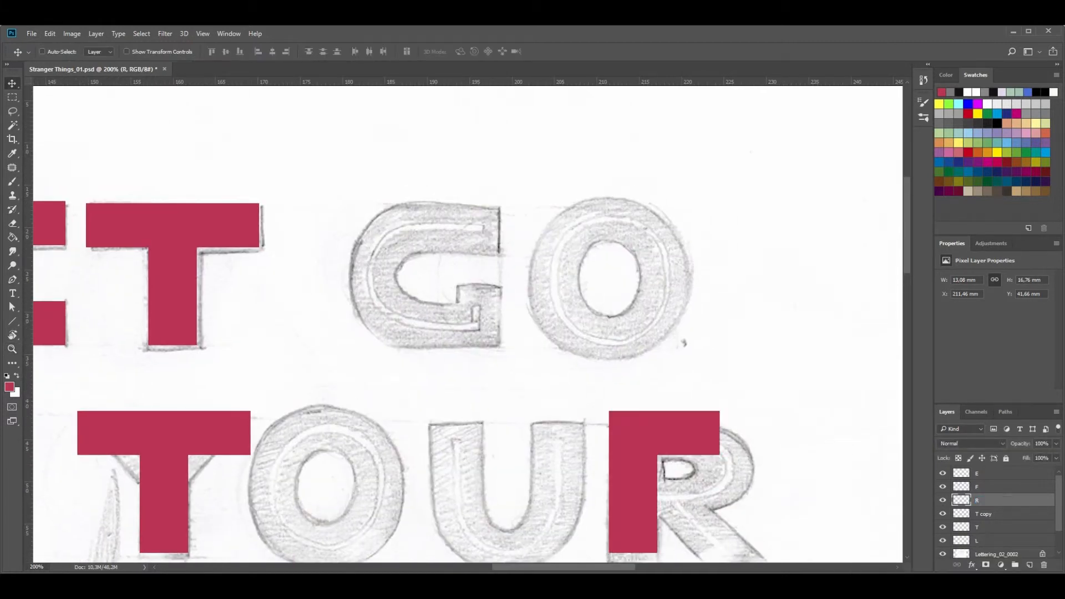
pyautogui.doubleClick(983, 514)
pyautogui.write('Y')
pyautogui.click(998, 526)
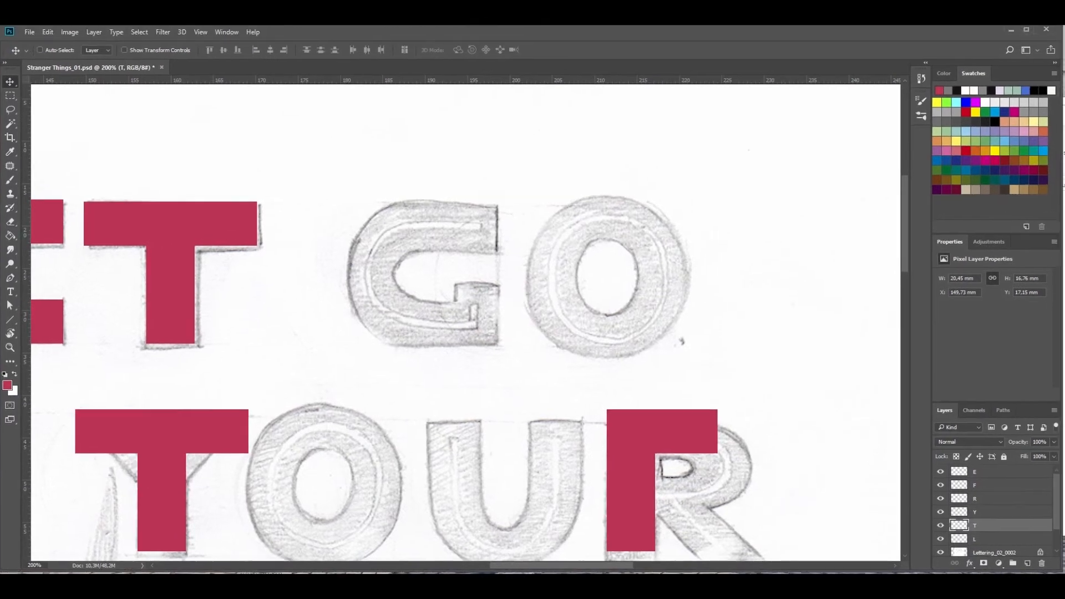
# Duplicate the E layer and place the copy over the right part of the sketched G
pyautogui.moveTo(465, 323); pyautogui.dragTo(539, 272)
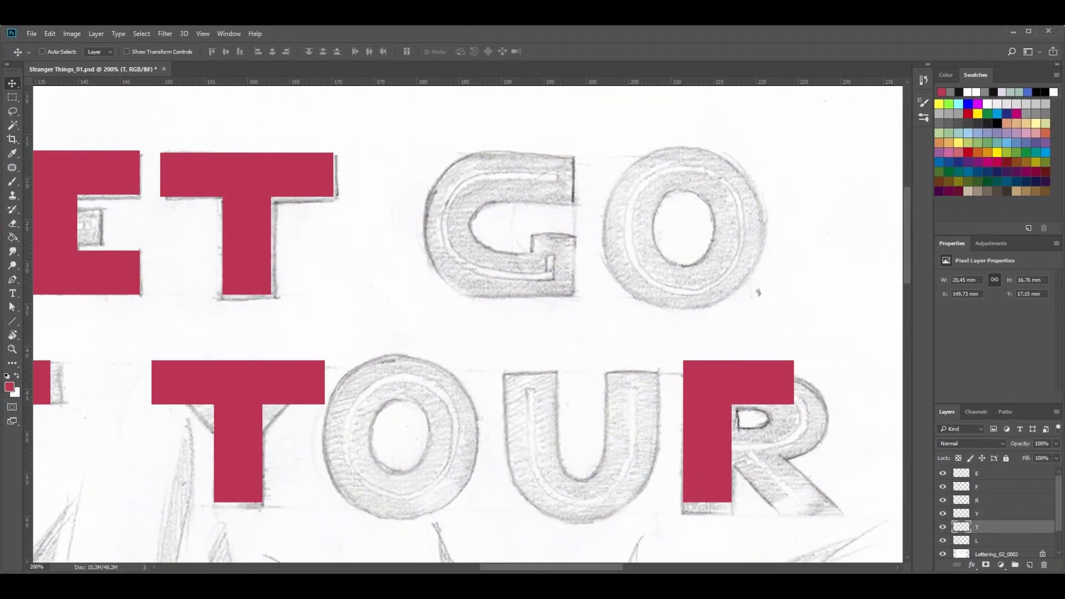
pyautogui.click(1002, 473)
pyautogui.hotkey('ctrl', 'j')
pyautogui.moveTo(132, 294); pyautogui.dragTo(565, 293)
# Duplicate the E copy, transform it, and trim it into the G's short inner bar
pyautogui.hotkey('ctrl', 'j')
pyautogui.hotkey('ctrl', 't')
pyautogui.moveTo(448, 148); pyautogui.dragTo(445, 293)
pyautogui.moveTo(573, 238); pyautogui.dragTo(557, 300)
pyautogui.press('Return')
pyautogui.press('l')
pyautogui.moveTo(488, 204)
pyautogui.mouseDown()
pyautogui.moveTo(520, 397)
pyautogui.moveTo(532, 267)
pyautogui.mouseUp()
pyautogui.press('Delete')
pyautogui.hotkey('ctrl', 'd')
# Draw a closed pen path around the left bowl of the G, following its outer and inner curves
pyautogui.press('p')
pyautogui.moveTo(473, 295); pyautogui.dragTo(436, 295)
pyautogui.moveTo(425, 247); pyautogui.dragTo(425, 226)
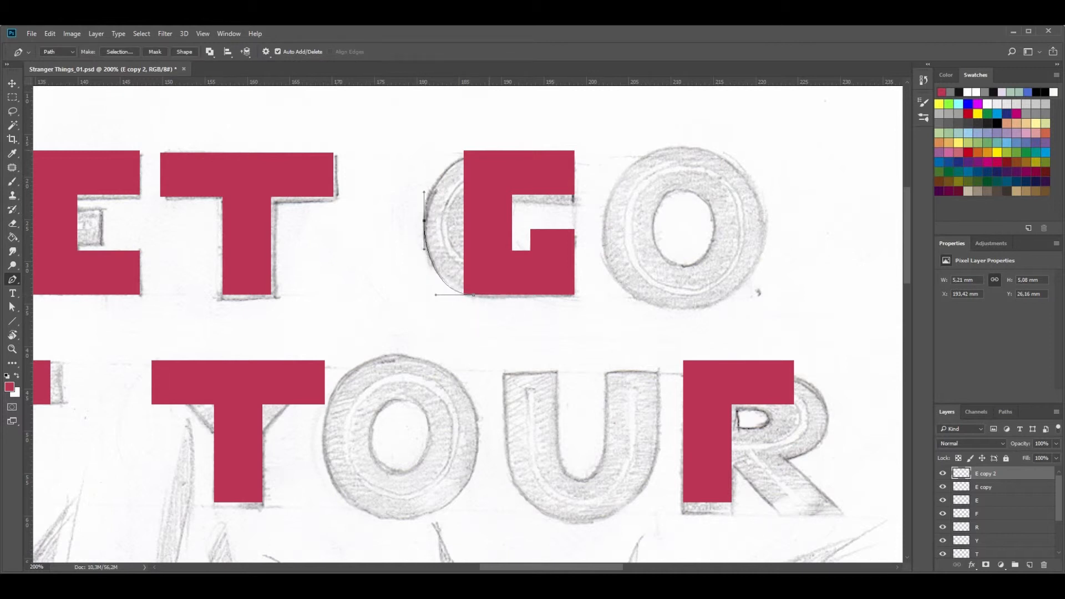
pyautogui.moveTo(492, 150); pyautogui.dragTo(537, 149)
pyautogui.moveTo(516, 195); pyautogui.dragTo(523, 251)
pyautogui.click(515, 295)
pyautogui.click(473, 295)
# Adjust the anchor points and handles of the G path to smooth its outer curve against the sketch
pyautogui.press('a')
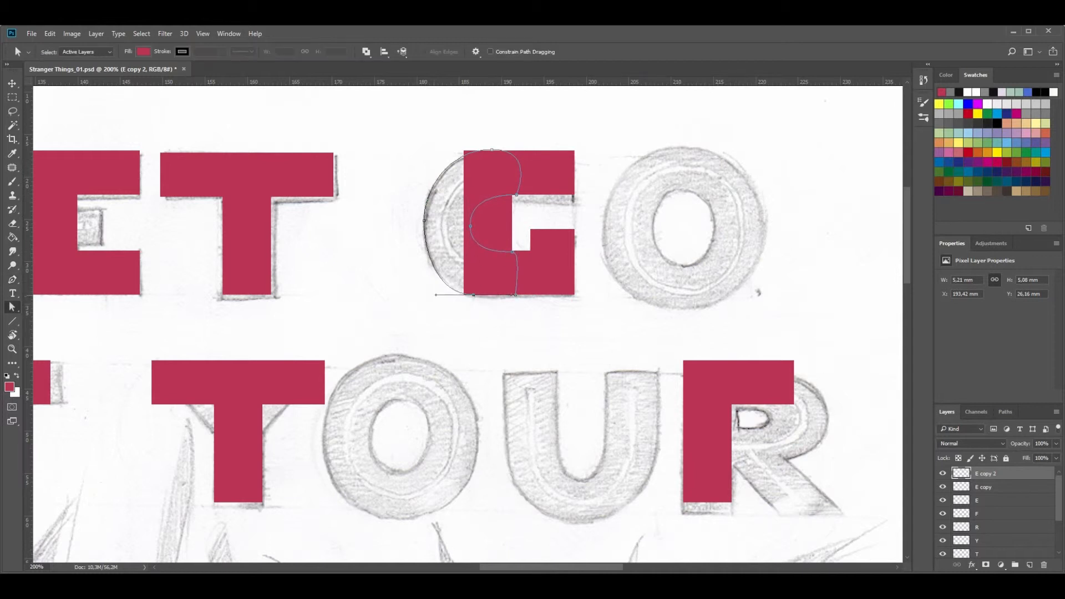
pyautogui.moveTo(424, 221); pyautogui.dragTo(423, 228)
pyautogui.moveTo(440, 178); pyautogui.dragTo(442, 174)
pyautogui.click(383, 52)
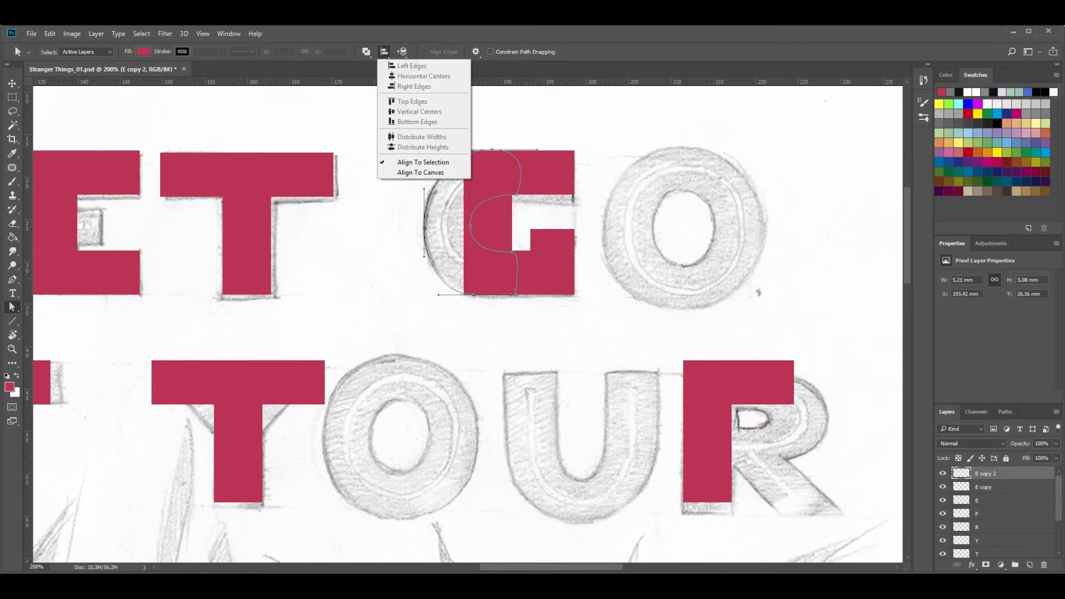
pyautogui.click(398, 75)
pyautogui.moveTo(491, 150); pyautogui.dragTo(432, 181)
pyautogui.moveTo(427, 248); pyautogui.dragTo(431, 248)
# Convert the G path to a selection with a feather radius of 0 pixels and fill it with crimson
pyautogui.press('p')
pyautogui.rightClick(460, 235)
pyautogui.click(487, 291)
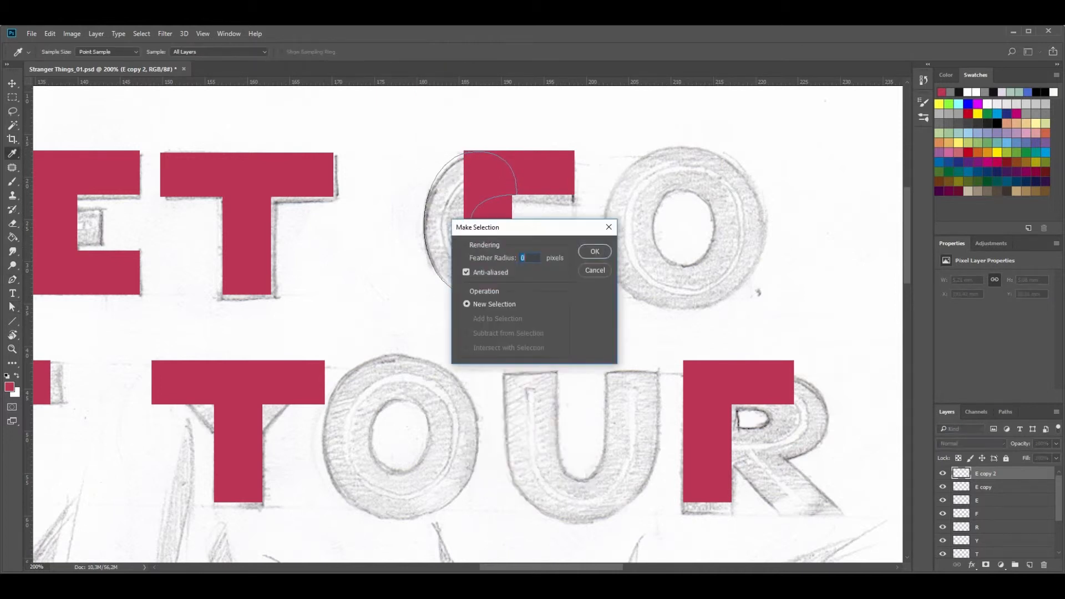
pyautogui.press('Return')
pyautogui.press('g')
pyautogui.click(476, 257)
# Invert the selection and erase the excess crimson of the E copy outside the G's curved bowl
pyautogui.hotkey('ctrl', 'shift', 'i')
pyautogui.hotkey('alt', '[')
pyautogui.press('b')
pyautogui.press('e')
pyautogui.moveTo(511, 242); pyautogui.dragTo(499, 256)
pyautogui.moveTo(499, 257); pyautogui.dragTo(480, 238)
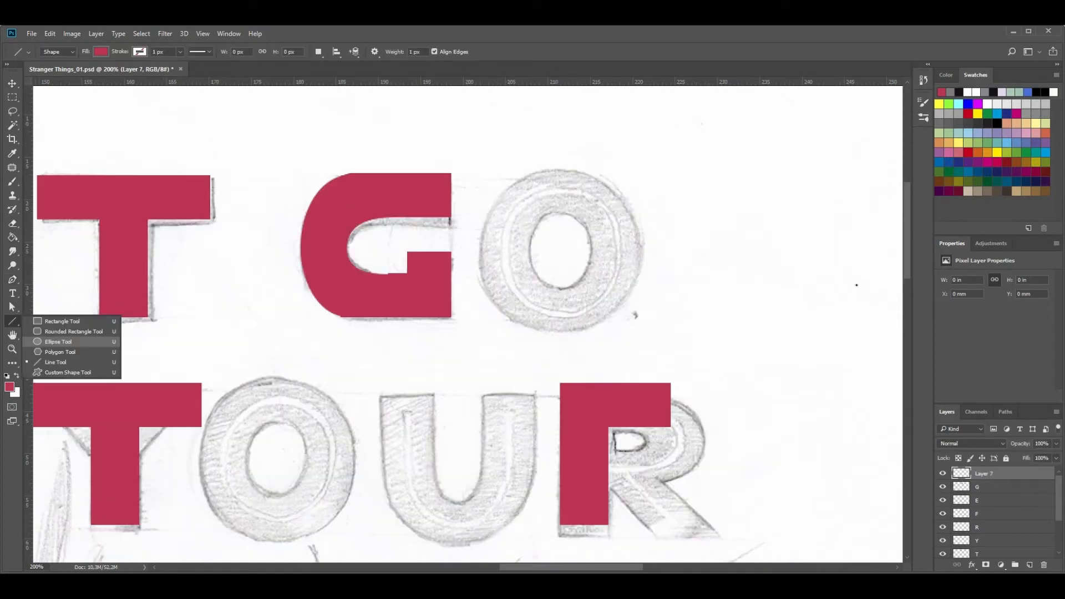
# Draw a crimson ellipse over the outer outline of the O in GO and set its opacity to 50%
pyautogui.click(62, 342)
pyautogui.moveTo(484, 169); pyautogui.dragTo(638, 330)
pyautogui.press('v')
pyautogui.write('50')
pyautogui.press('Return')
# Duplicate the ellipse and scale the copy to 60 by 74 px to fit the O's inner opening
pyautogui.hotkey('ctrl', 'j')
pyautogui.moveTo(638, 329); pyautogui.dragTo(599, 288)
pyautogui.moveTo(599, 250); pyautogui.dragTo(591, 249)
pyautogui.moveTo(562, 288); pyautogui.dragTo(561, 290)
pyautogui.press('Return')
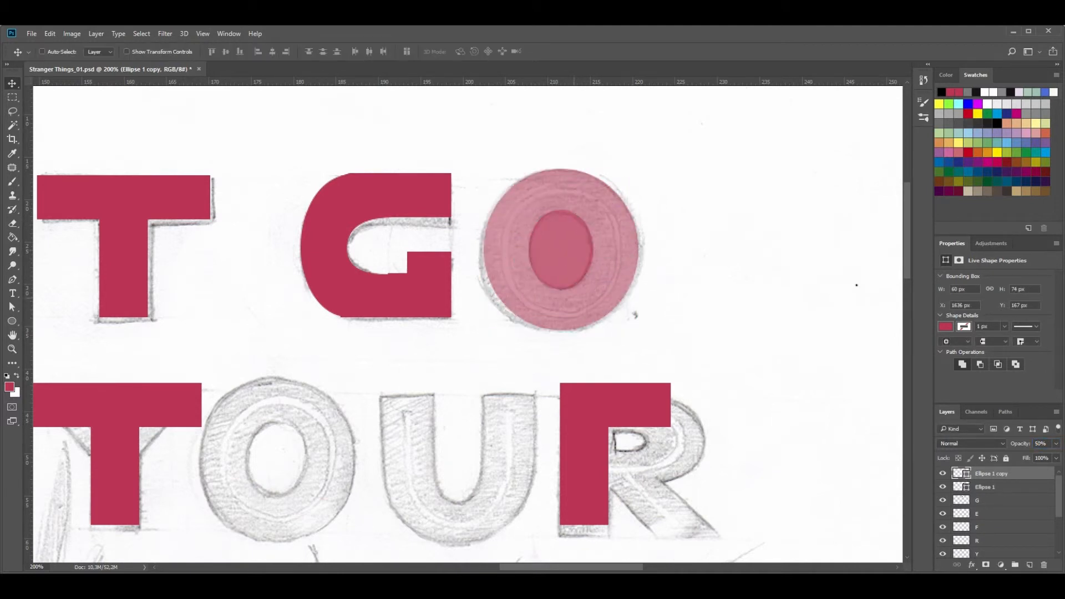
# Rasterize both ellipse layers and set the outer ellipse's opacity to 100%
pyautogui.rightClick(991, 473)
pyautogui.click(1029, 429)
pyautogui.click(965, 486)
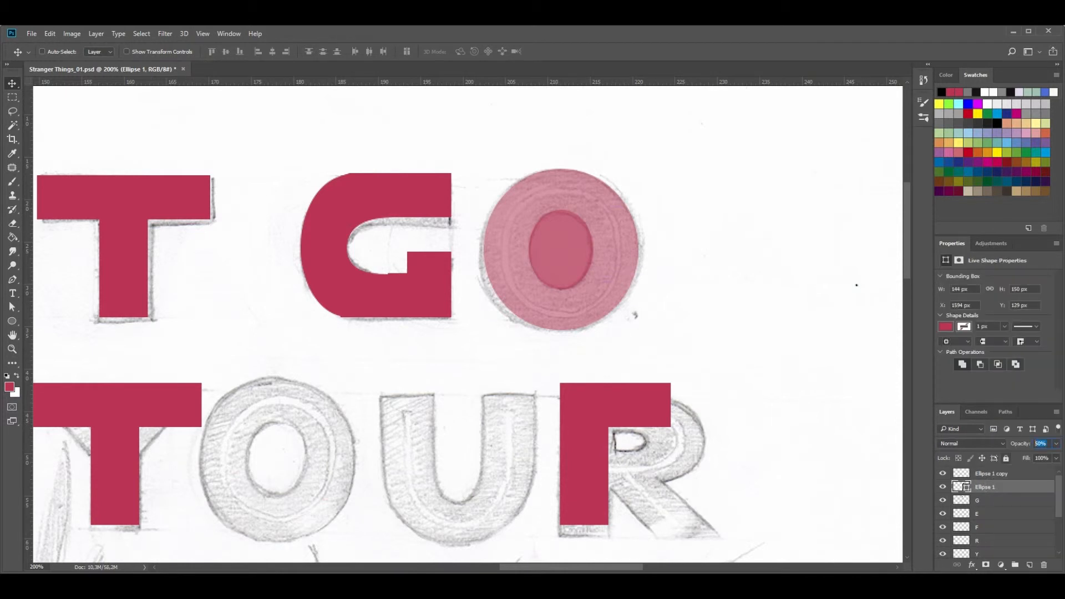
pyautogui.press('0')
pyautogui.rightClick(1008, 486)
pyautogui.click(1029, 429)
# Cut the inner ellipse's shape out of the outer ellipse to form the O, and delete the inner ellipse layer
pyautogui.click(992, 473)
pyautogui.keyDown('ctrl'); pyautogui.click(961, 473); pyautogui.keyUp('ctrl')
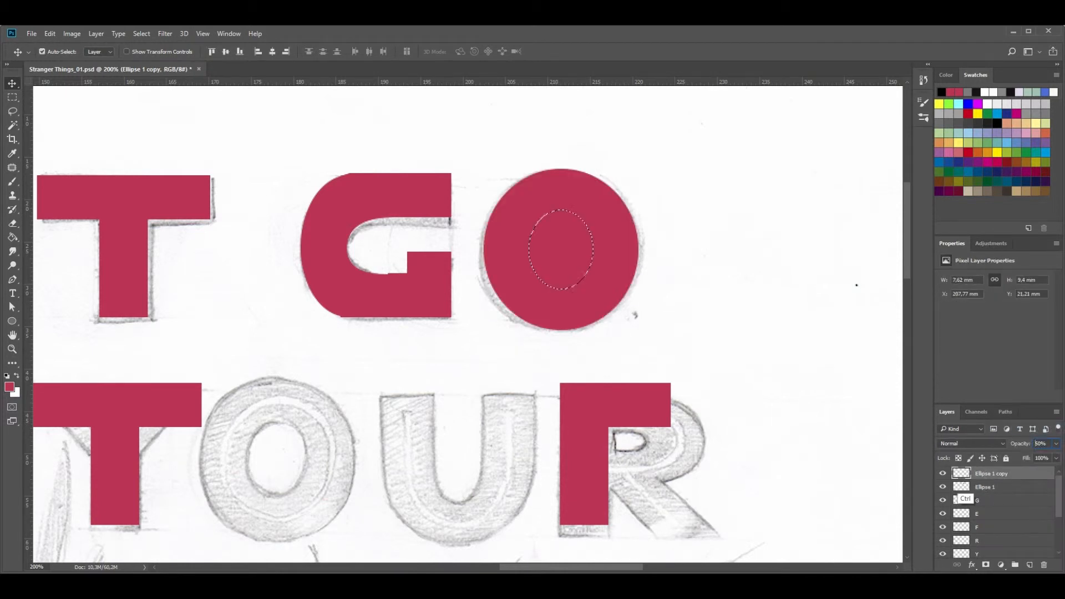
pyautogui.click(985, 486)
pyautogui.click(942, 473)
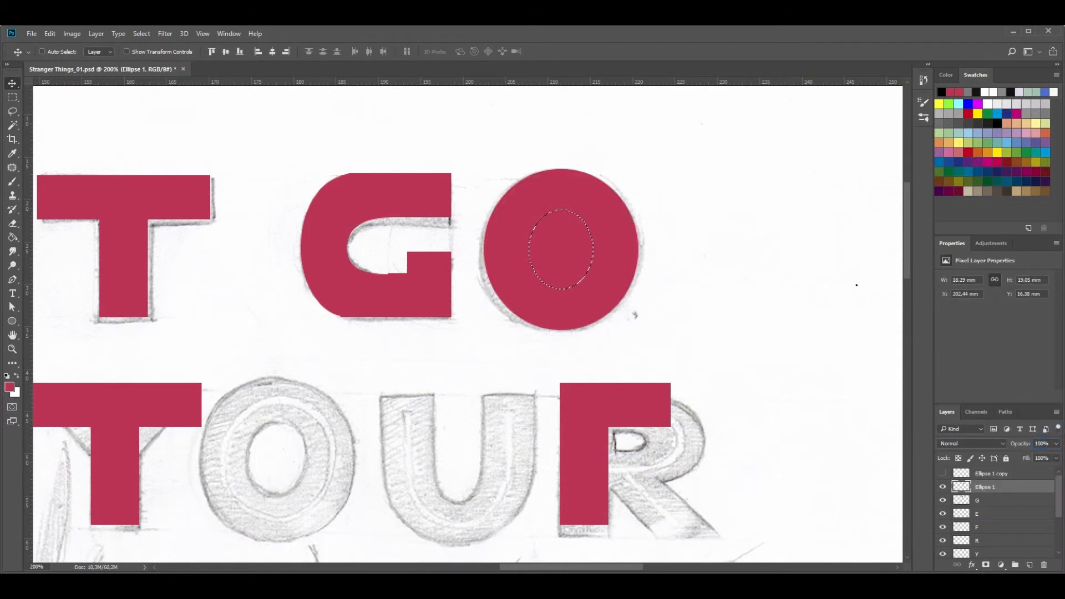
pyautogui.press('Delete')
pyautogui.hotkey('ctrl', 'd')
pyautogui.press('z')
pyautogui.keyDown('alt'); pyautogui.click(579, 390); pyautogui.keyUp('alt')
pyautogui.press('v')
pyautogui.click(991, 473)
pyautogui.press('Delete')
# Duplicate the finished O layer and place the copy over a sketched O in the second line
pyautogui.rightClick(991, 473)
pyautogui.click(1014, 324)
pyautogui.press('Return')
pyautogui.moveTo(602, 328)
pyautogui.mouseDown()
pyautogui.moveTo(176, 426)
pyautogui.moveTo(497, 436)
pyautogui.mouseUp()
pyautogui.hscroll(-2, 468, 324)
pyautogui.press('Down')
pyautogui.press('Down')
# Duplicate the O twice more to cover the second line's remaining sketched O and the U
pyautogui.hotkey('ctrl', 'j')
pyautogui.hotkey('ctrl', 'j')
pyautogui.moveTo(625, 340); pyautogui.dragTo(713, 342)
pyautogui.keyDown('ctrl'); pyautogui.click(578, 418); pyautogui.keyUp('ctrl')
pyautogui.keyDown('ctrl'); pyautogui.keyDown('alt'); pyautogui.click(573, 410); pyautogui.keyUp('alt'); pyautogui.keyUp('ctrl')
pyautogui.keyDown('ctrl'); pyautogui.click(1015, 487); pyautogui.keyUp('ctrl')
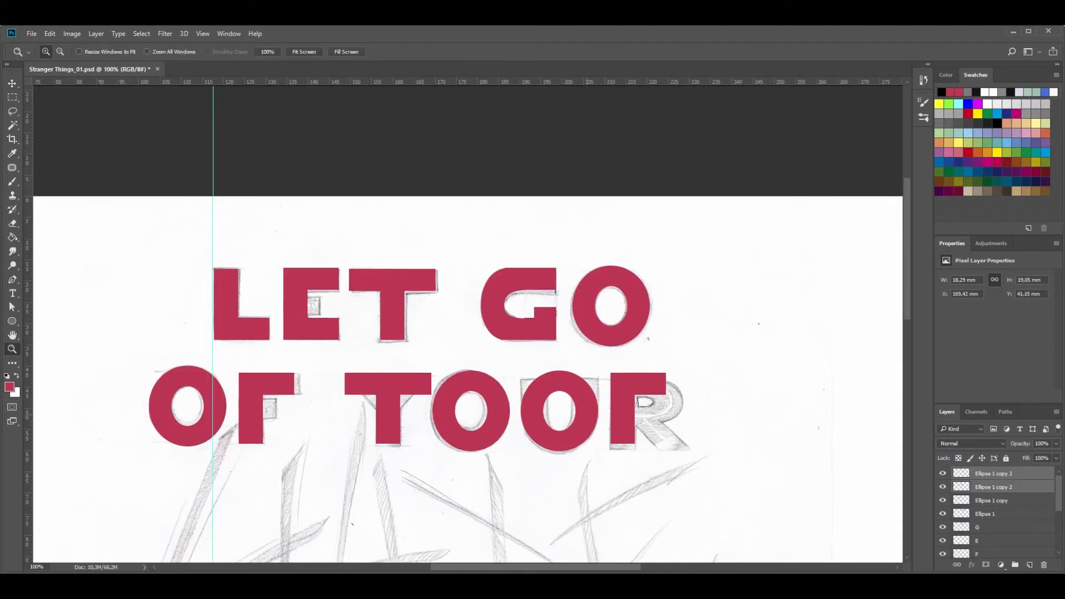
# Rename the four ellipse layers O, O, O2 and U, giving the copy over the sketched U the name U
pyautogui.click(583, 416)
pyautogui.doubleClick(984, 513)
pyautogui.write('O')
pyautogui.doubleClick(991, 501)
pyautogui.write('O')
pyautogui.doubleClick(993, 486)
pyautogui.write('O2')
pyautogui.doubleClick(993, 474)
pyautogui.write('O')
pyautogui.click(993, 487)
pyautogui.doubleClick(977, 473)
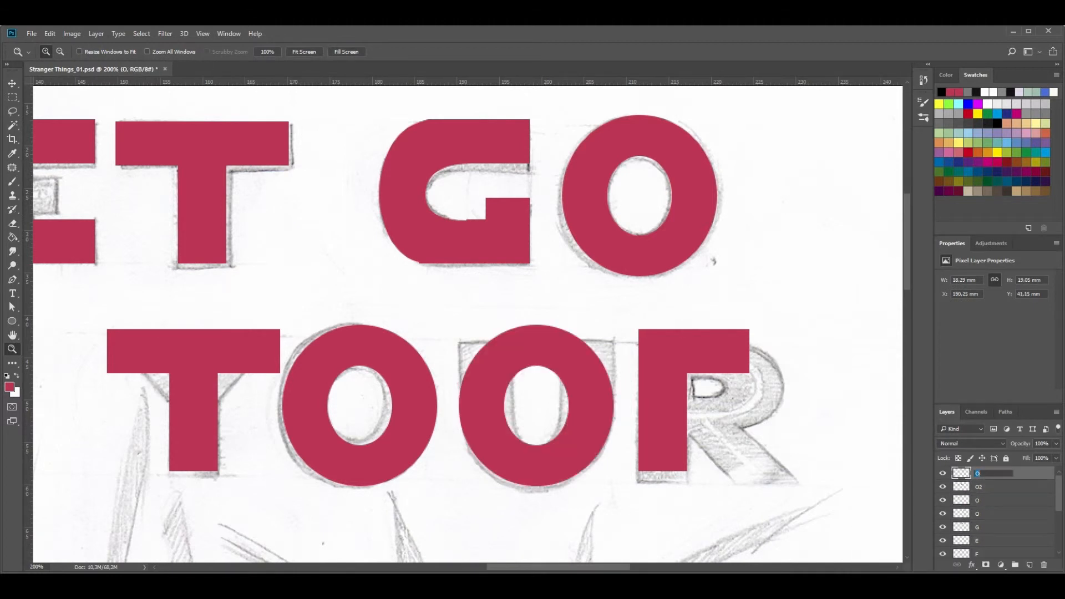
pyautogui.click(993, 486)
# Delete the upper half of the ring on the U layer to leave the U's rounded bottom
pyautogui.press('m')
pyautogui.moveTo(453, 311); pyautogui.dragTo(625, 405)
pyautogui.click(993, 473)
pyautogui.press('Delete')
pyautogui.hotkey('ctrl', 'd')
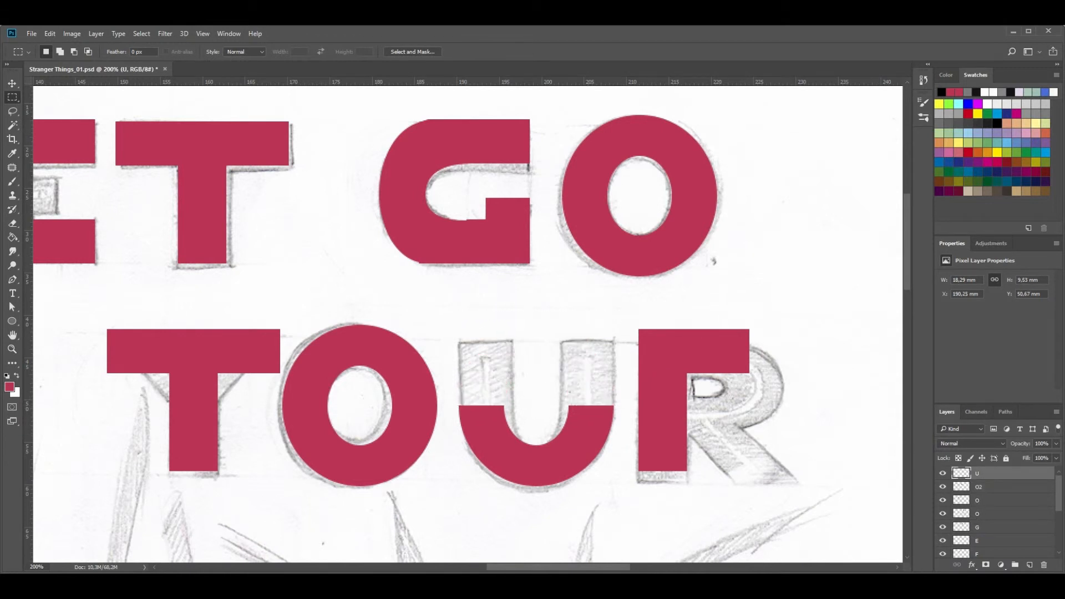
# Duplicate the R's stem layer and transform the copy to cover the right stem of the sketched U
pyautogui.scroll(-3, 998, 513)
pyautogui.click(998, 518)
pyautogui.hotkey('ctrl', 'j')
pyautogui.hotkey('ctrl', 't')
pyautogui.moveTo(696, 377)
pyautogui.mouseDown()
pyautogui.moveTo(561, 379)
pyautogui.moveTo(596, 423)
pyautogui.moveTo(601, 368)
pyautogui.moveTo(502, 372)
pyautogui.mouseUp()
pyautogui.rightClick(561, 379)
pyautogui.click(601, 371)
pyautogui.press('Return')
# Delete the copy's excess part so only the U's right stem remains, and nudge it into line with the curve
pyautogui.press('l')
pyautogui.press('Delete')
pyautogui.hotkey('ctrl', 'd')
pyautogui.press('v')
pyautogui.press('Left')
# Duplicate the U's right stem and flip the copy into place as the left stem
pyautogui.hotkey('ctrl', 'j')
pyautogui.hotkey('ctrl', 't')
pyautogui.click(49, 33)
pyautogui.moveTo(111, 264)
pyautogui.click(22, 380)
pyautogui.moveTo(593, 405); pyautogui.dragTo(488, 405)
pyautogui.press('Return')
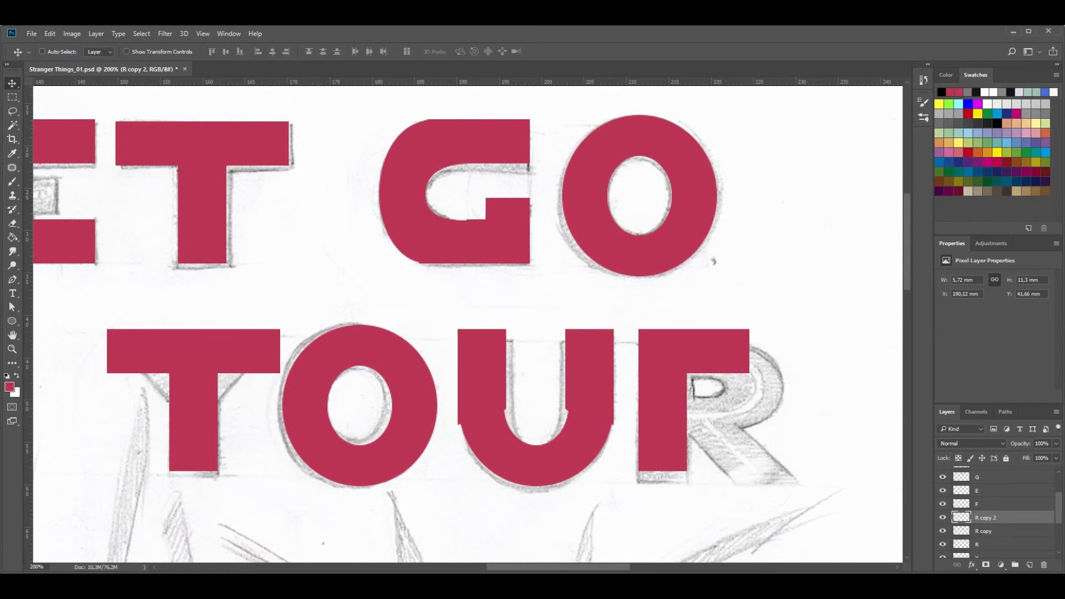
# Duplicate the O2 layer and place the copy over the bowl of the sketched R
pyautogui.press('z')
pyautogui.keyDown('alt'); pyautogui.click(490, 435); pyautogui.keyUp('alt')
pyautogui.keyDown('alt'); pyautogui.click(491, 435); pyautogui.keyUp('alt')
pyautogui.click(491, 438)
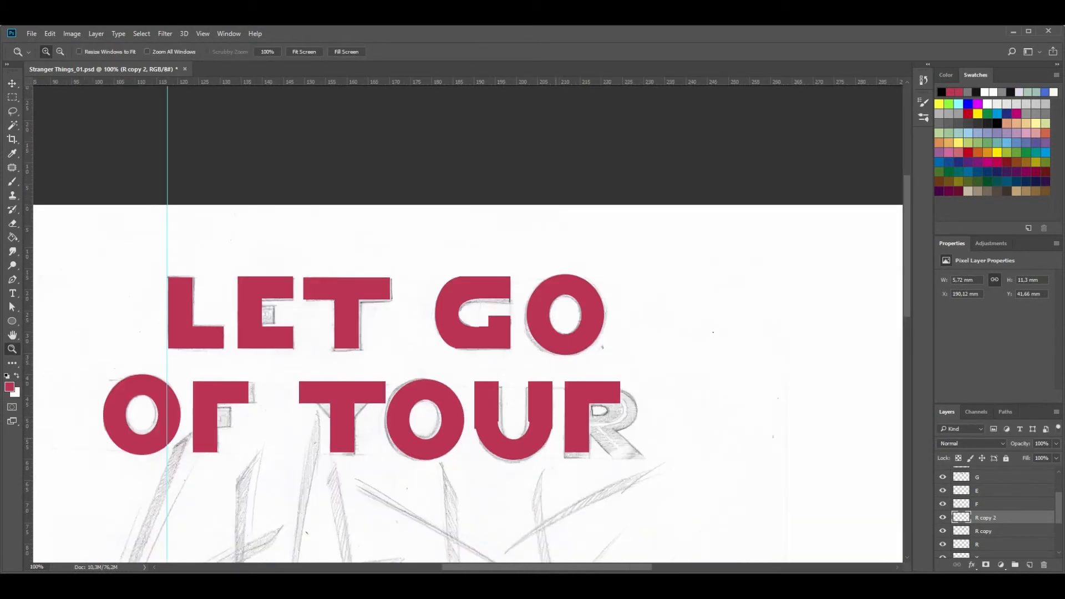
pyautogui.scroll(3, 976, 499)
pyautogui.click(977, 473)
pyautogui.click(977, 501)
pyautogui.doubleClick(942, 500)
pyautogui.click(942, 513)
pyautogui.click(942, 514)
pyautogui.click(970, 487)
pyautogui.hotkey('ctrl', 'j')
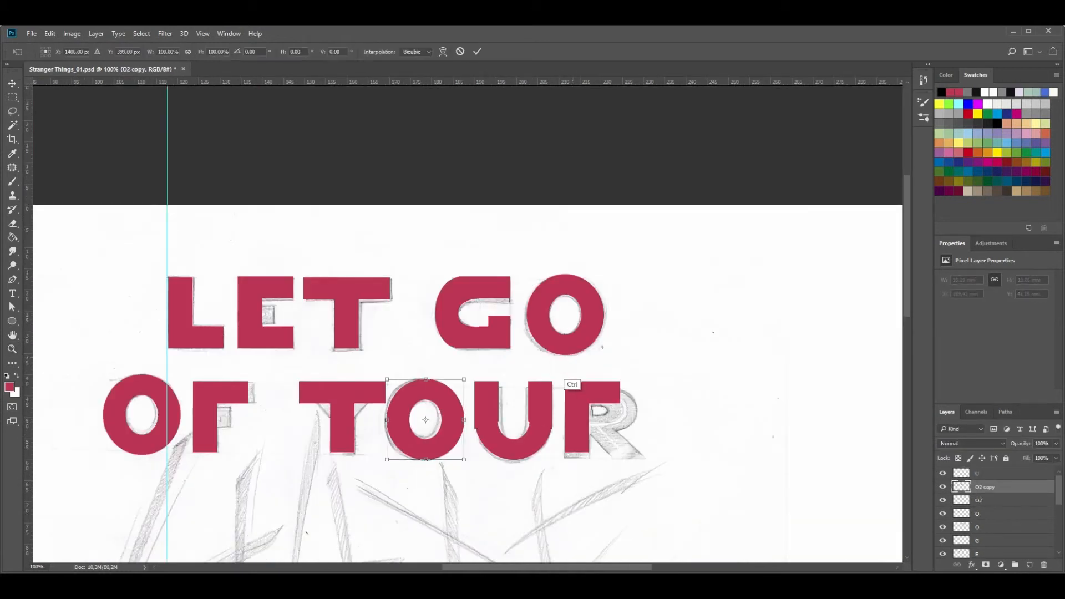
pyautogui.moveTo(411, 352)
pyautogui.mouseDown()
pyautogui.moveTo(637, 354)
pyautogui.moveTo(571, 433)
pyautogui.mouseUp()
# Try trimming the upper-left part of the ring copy with the Lasso tool to leave the R's bowl
pyautogui.press('l')
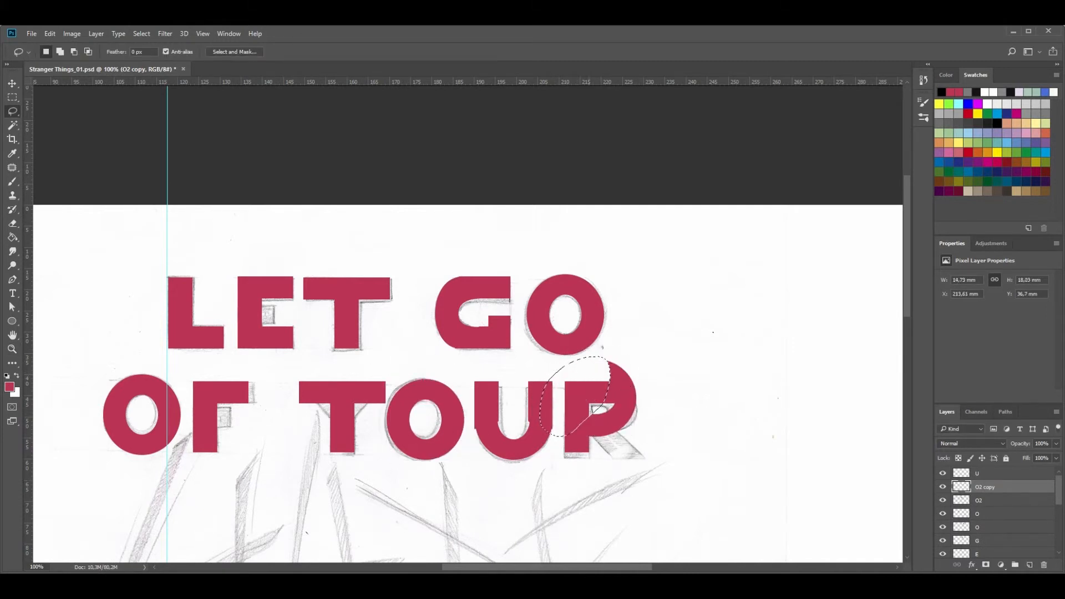
pyautogui.hotkey('alt', 'BackSpace')
pyautogui.hotkey('ctrl', 'd')
pyautogui.moveTo(600, 355); pyautogui.dragTo(546, 402)
pyautogui.press('Delete')
pyautogui.hotkey('ctrl', 'd')
pyautogui.press('z')
pyautogui.click(587, 420)
pyautogui.doubleClick(942, 473)
pyautogui.keyDown('alt'); pyautogui.click(266, 410); pyautogui.keyUp('alt')
pyautogui.keyDown('alt'); pyautogui.click(259, 420); pyautogui.keyUp('alt')
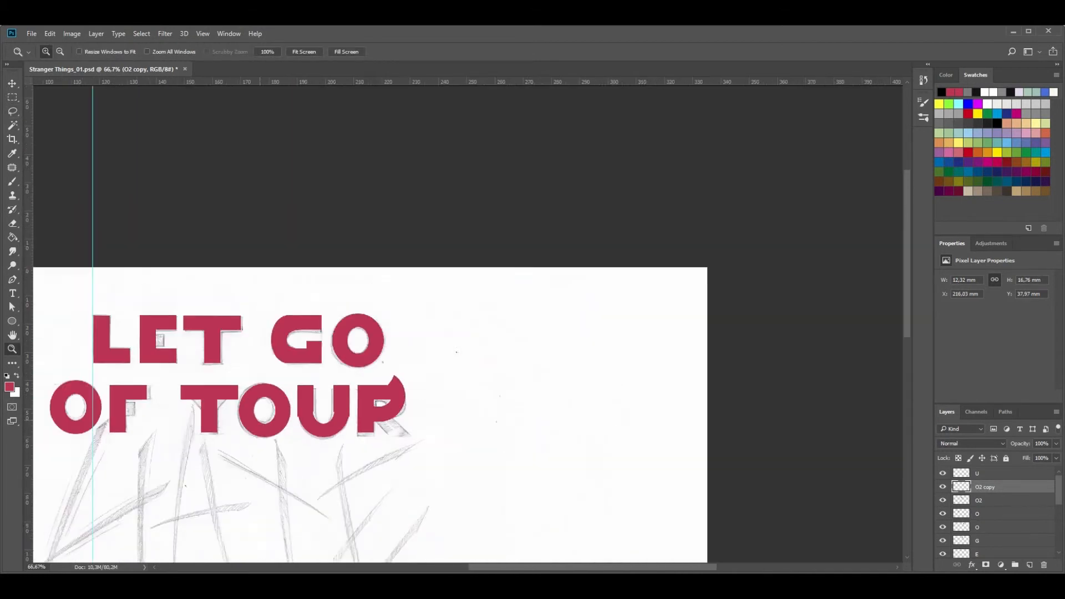
# Hide the O2 copy layer and trace the R's bowl and its inner opening with the Pen tool
pyautogui.doubleClick(299, 416)
pyautogui.click(984, 473)
pyautogui.click(942, 487)
pyautogui.press('p')
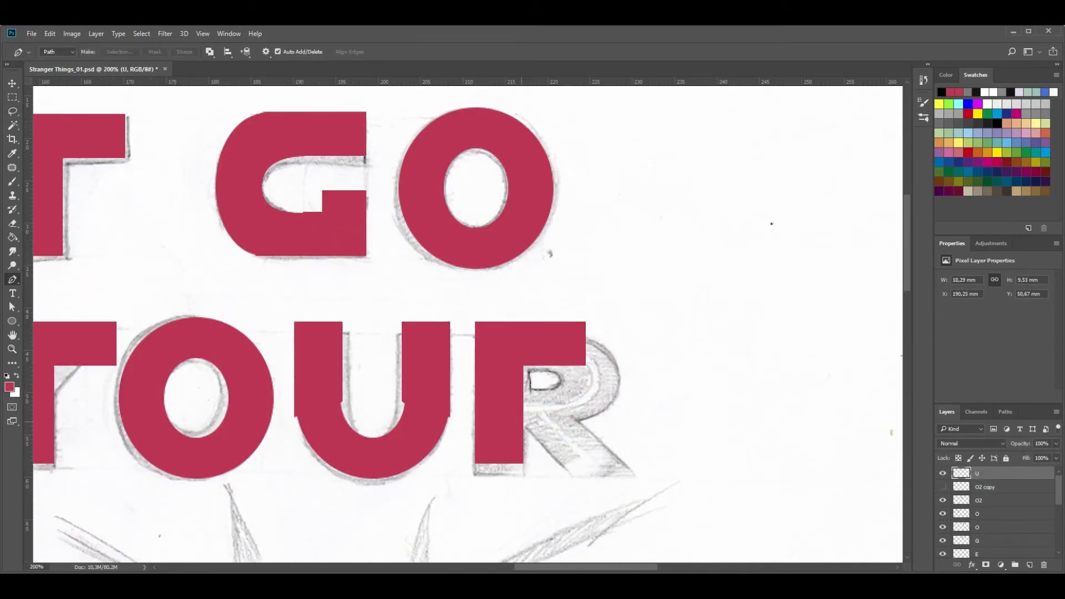
pyautogui.click(524, 420)
pyautogui.click(577, 420)
pyautogui.moveTo(620, 377); pyautogui.dragTo(620, 352)
pyautogui.moveTo(526, 331)
pyautogui.mouseDown()
pyautogui.moveTo(442, 332)
pyautogui.moveTo(553, 332)
pyautogui.mouseUp()
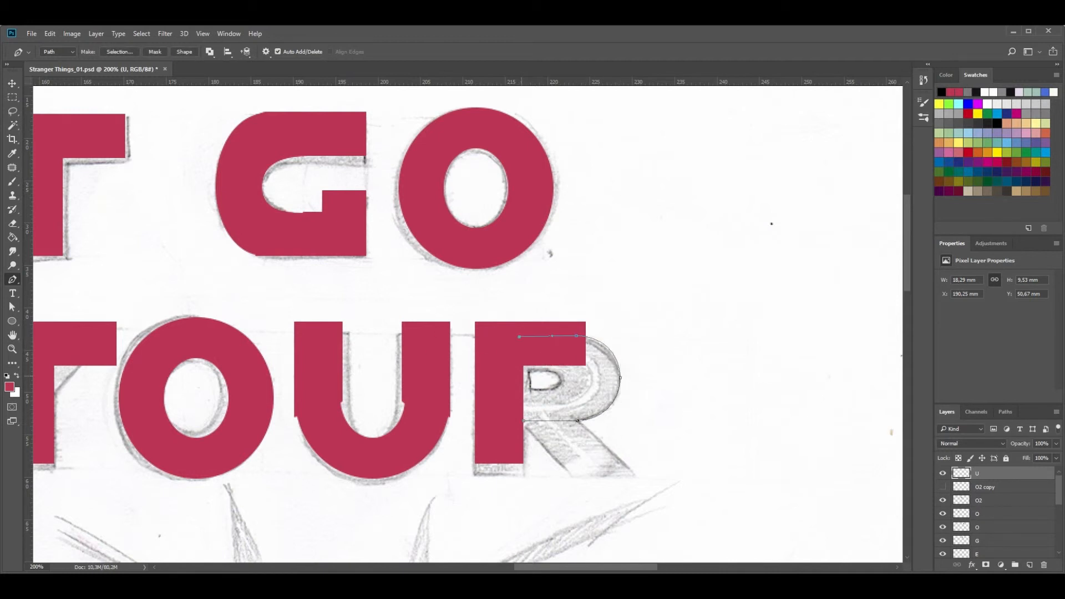
pyautogui.moveTo(561, 383); pyautogui.dragTo(561, 392)
pyautogui.press('a')
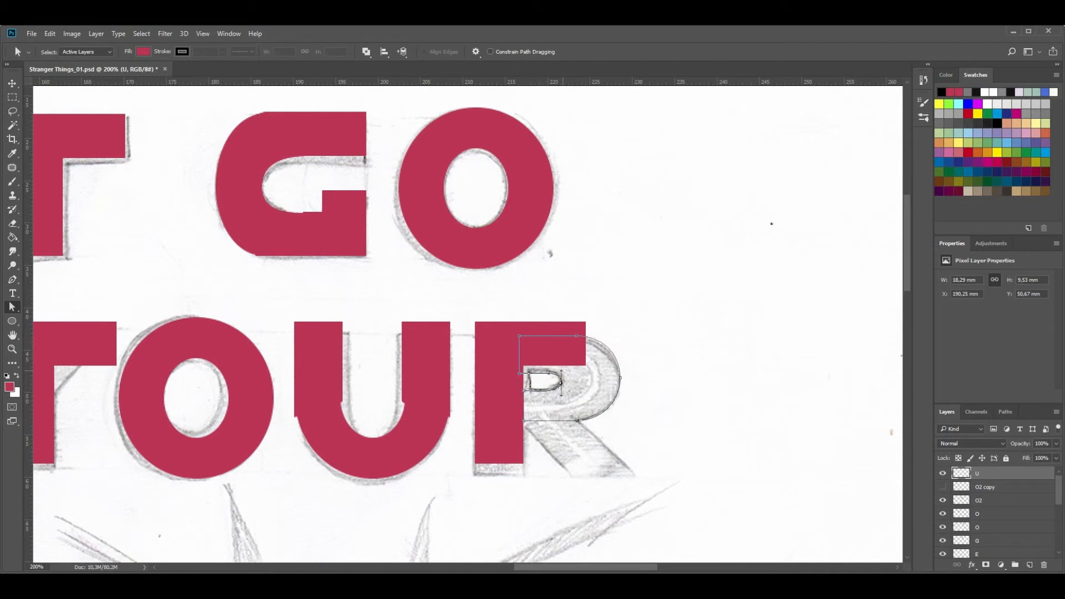
# Convert the bowl path to a selection and fill it with crimson on a new layer above the R
pyautogui.press('p')
pyautogui.rightClick(596, 385)
pyautogui.click(626, 431)
pyautogui.press('Return')
pyautogui.scroll(-2, 998, 516)
pyautogui.click(998, 520)
pyautogui.click(998, 546)
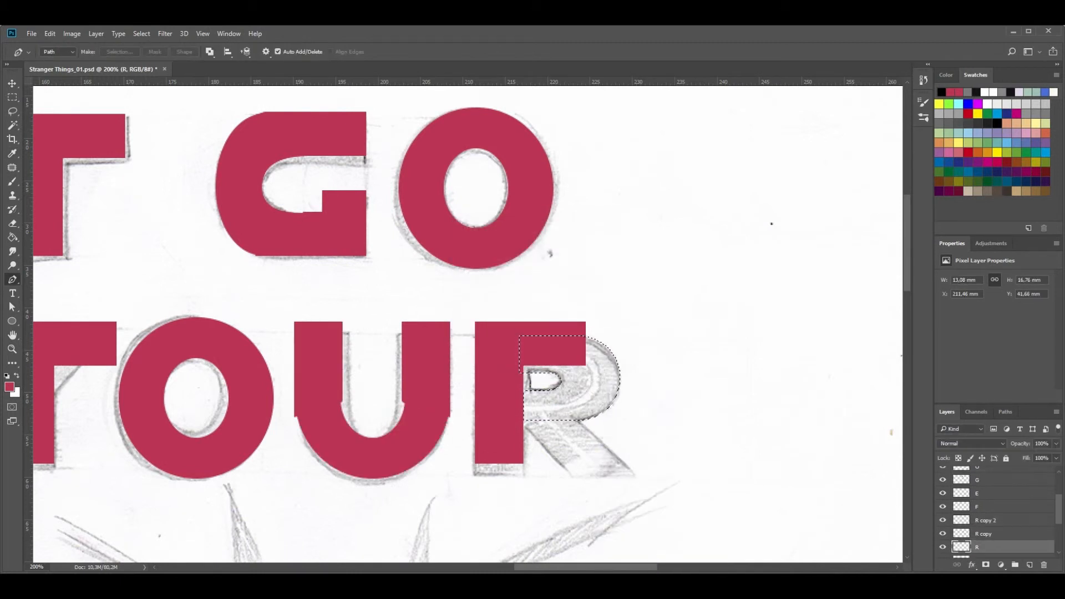
pyautogui.click(1029, 564)
pyautogui.press('g')
pyautogui.click(575, 401)
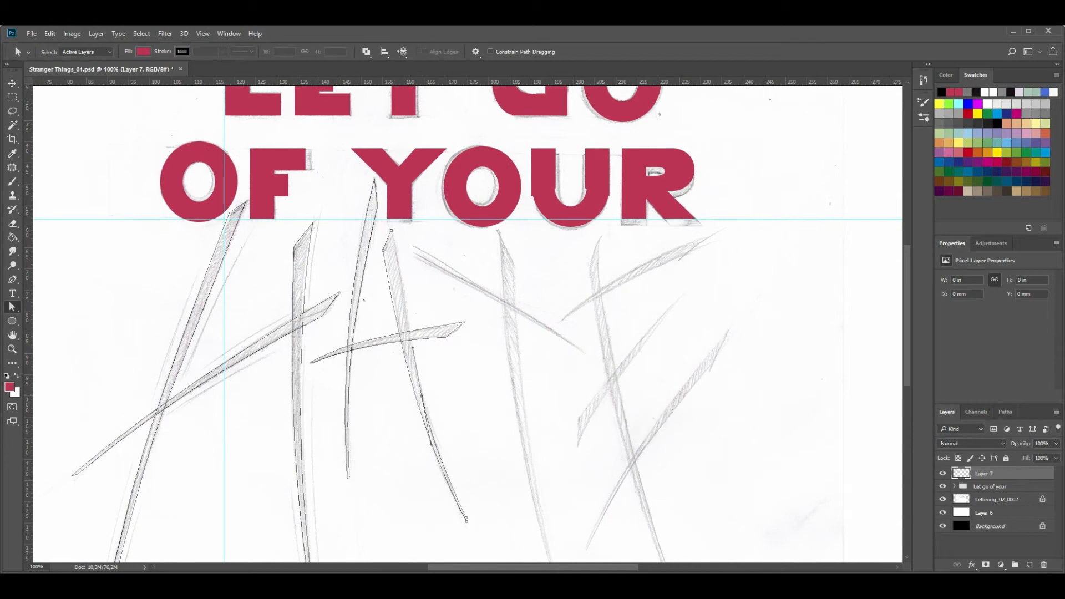
# Adjust the curve of the path along the right stroke of the A in HATE
pyautogui.press('a')
pyautogui.moveTo(423, 401); pyautogui.dragTo(378, 348)
pyautogui.click(444, 444)
# Refine the path of the T's slanted crossbar in HATE to follow the sketch
pyautogui.press('p')
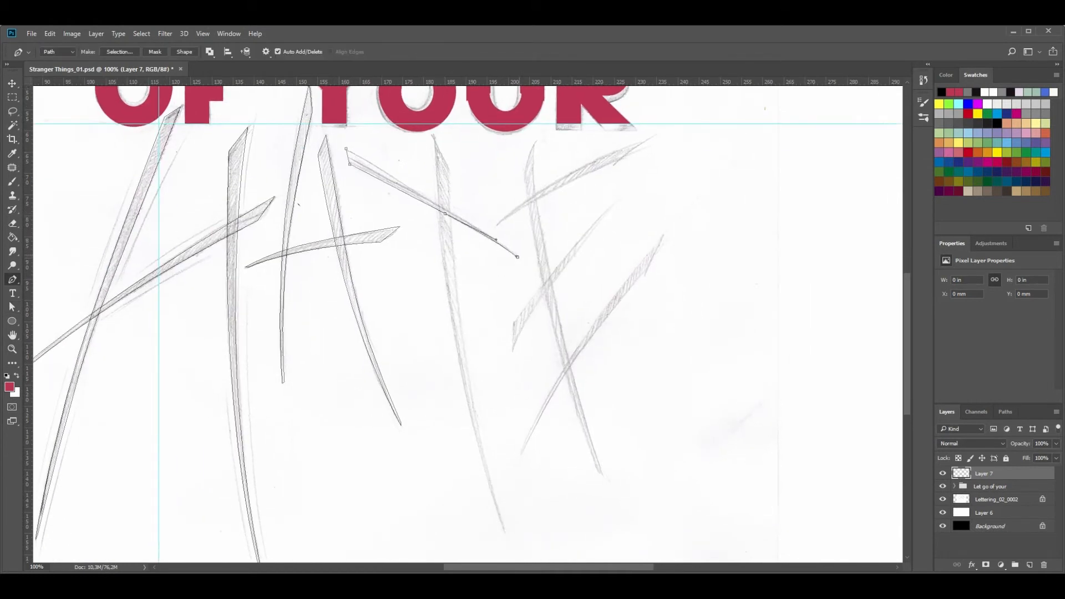
pyautogui.press('a')
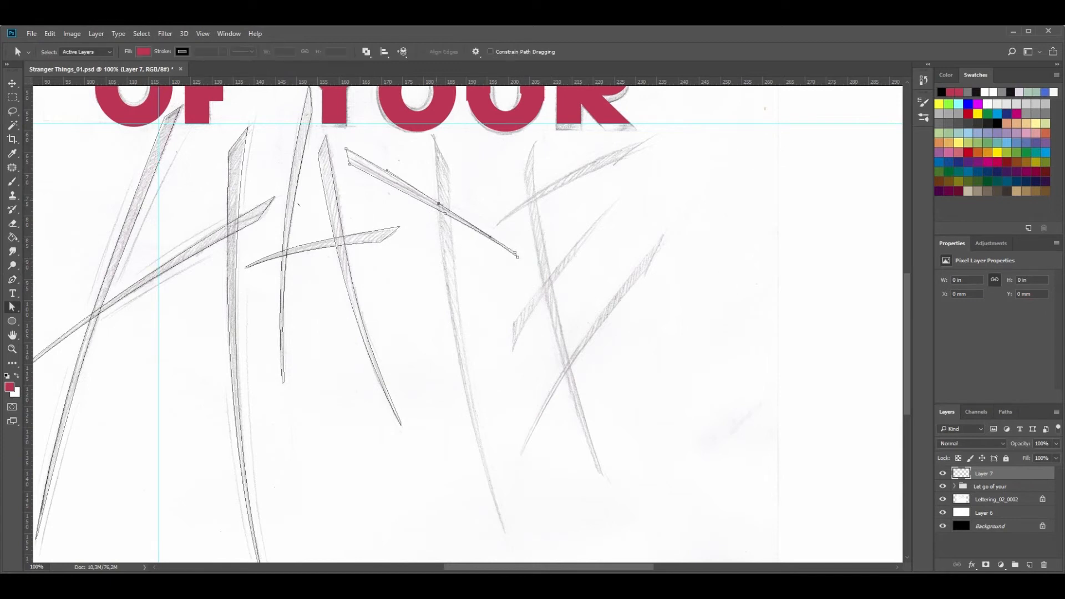
pyautogui.moveTo(392, 186); pyautogui.dragTo(396, 184)
pyautogui.moveTo(445, 213); pyautogui.dragTo(452, 218)
pyautogui.click(388, 196)
# Trace the long curved stem of the T in HATE as a closed path
pyautogui.press('p')
pyautogui.click(434, 135)
pyautogui.click(449, 171)
pyautogui.moveTo(460, 325); pyautogui.dragTo(473, 427)
pyautogui.click(505, 533)
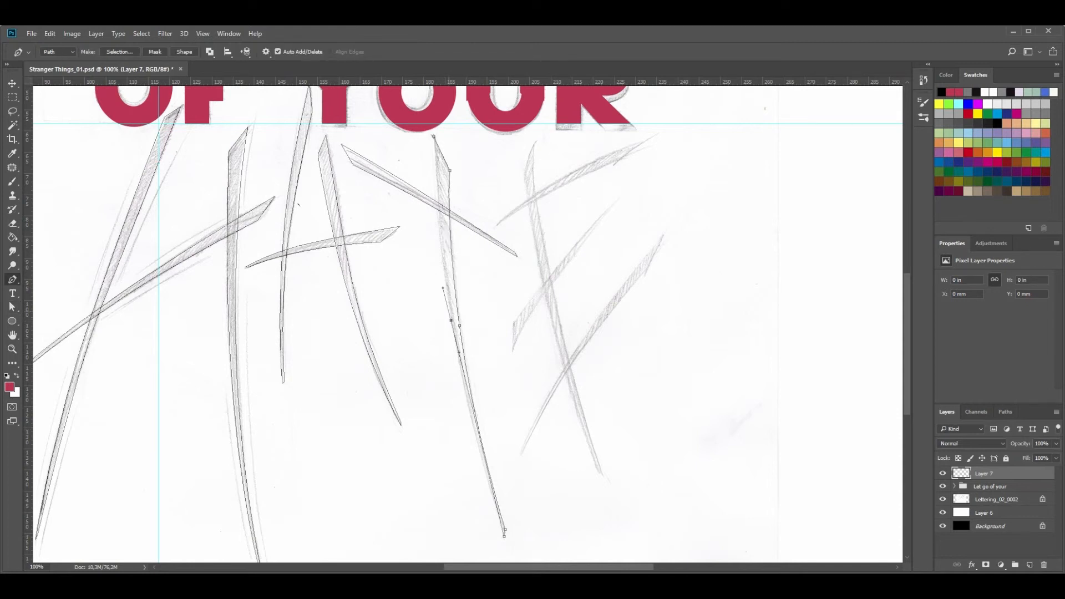
pyautogui.press('a')
pyautogui.press('p')
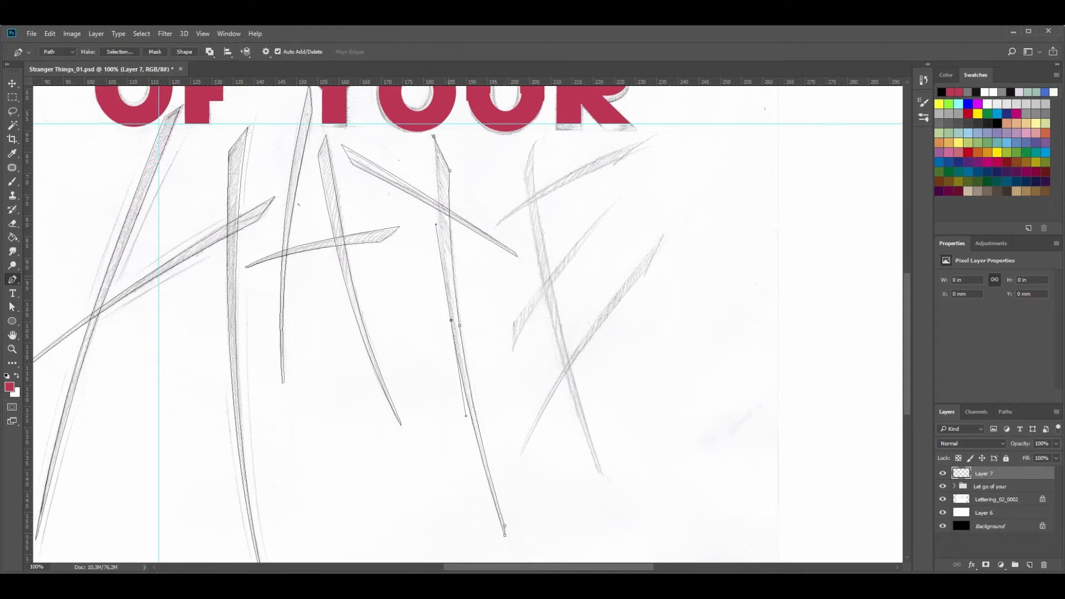
# Trace the long curved stem of the E in HATE with the Pen tool
pyautogui.moveTo(554, 335); pyautogui.dragTo(579, 438)
pyautogui.click(601, 478)
pyautogui.click(602, 469)
pyautogui.moveTo(552, 281); pyautogui.dragTo(534, 178)
pyautogui.click(536, 139)
pyautogui.press('a')
pyautogui.click(593, 257)
# Trace the upper and middle strokes of the E in HATE and extend the middle stroke's tip
pyautogui.press('z')
pyautogui.keyDown('alt'); pyautogui.click(566, 302); pyautogui.keyUp('alt')
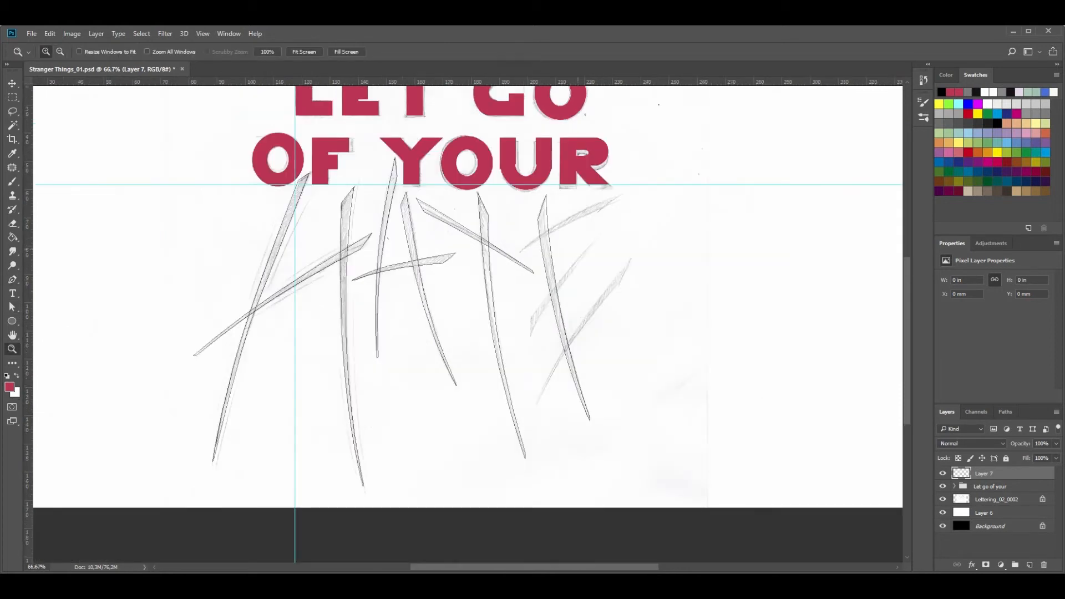
pyautogui.click(579, 245)
pyautogui.press('p')
pyautogui.moveTo(612, 172); pyautogui.dragTo(612, 178)
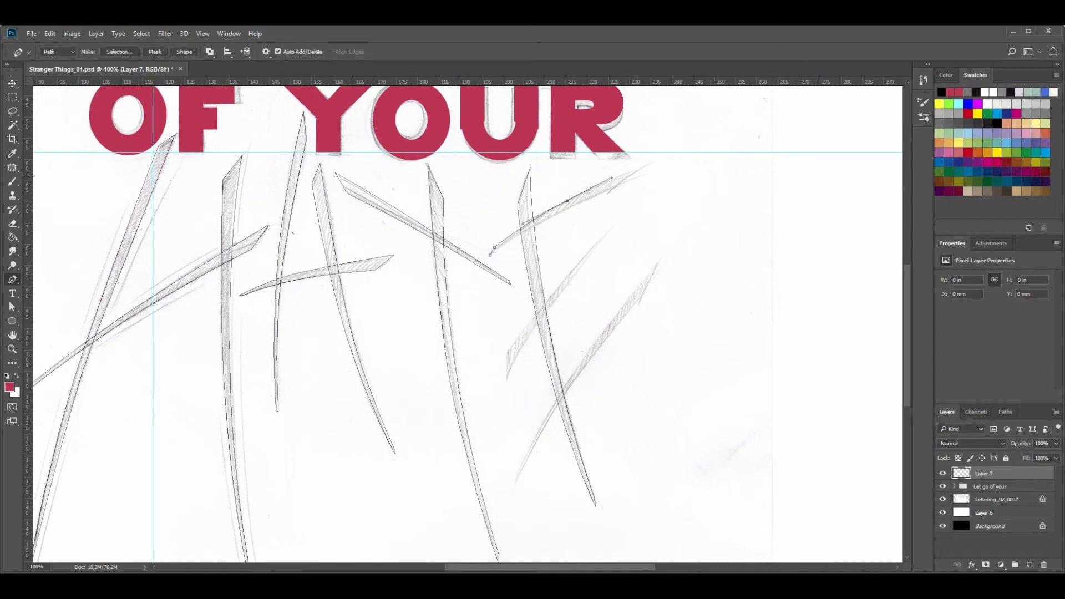
pyautogui.click(615, 241)
pyautogui.press('a')
pyautogui.moveTo(615, 241); pyautogui.dragTo(623, 232)
# Trace the lowest diagonal stroke of the E in HATE and fine-tune its outline
pyautogui.press('p')
pyautogui.click(515, 481)
pyautogui.click(640, 304)
pyautogui.click(653, 270)
pyautogui.moveTo(592, 358)
pyautogui.mouseDown()
pyautogui.moveTo(635, 309)
pyautogui.moveTo(551, 406)
pyautogui.mouseUp()
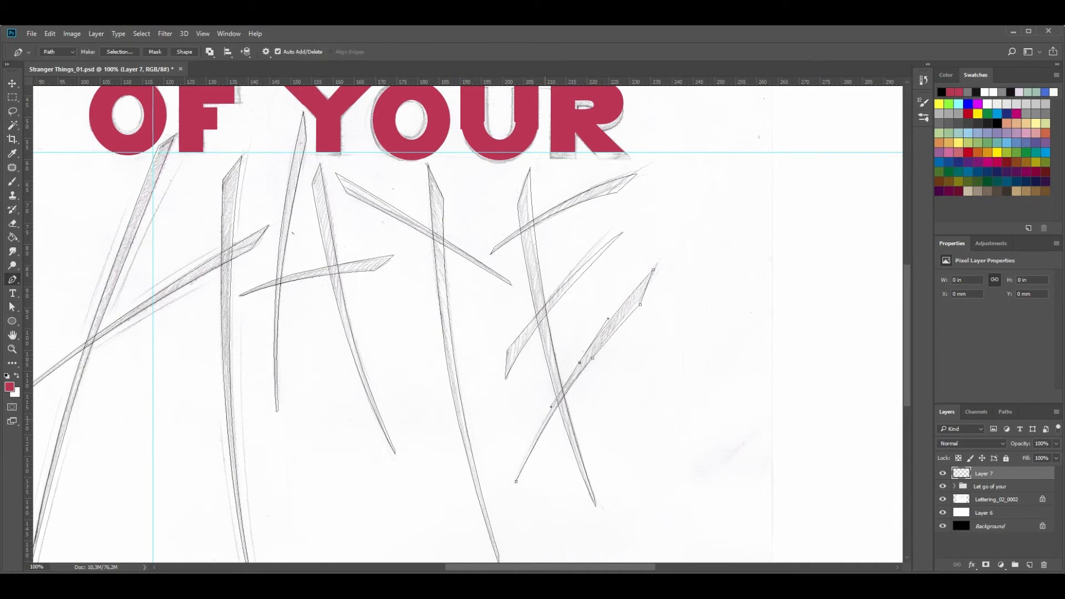
pyautogui.press('a')
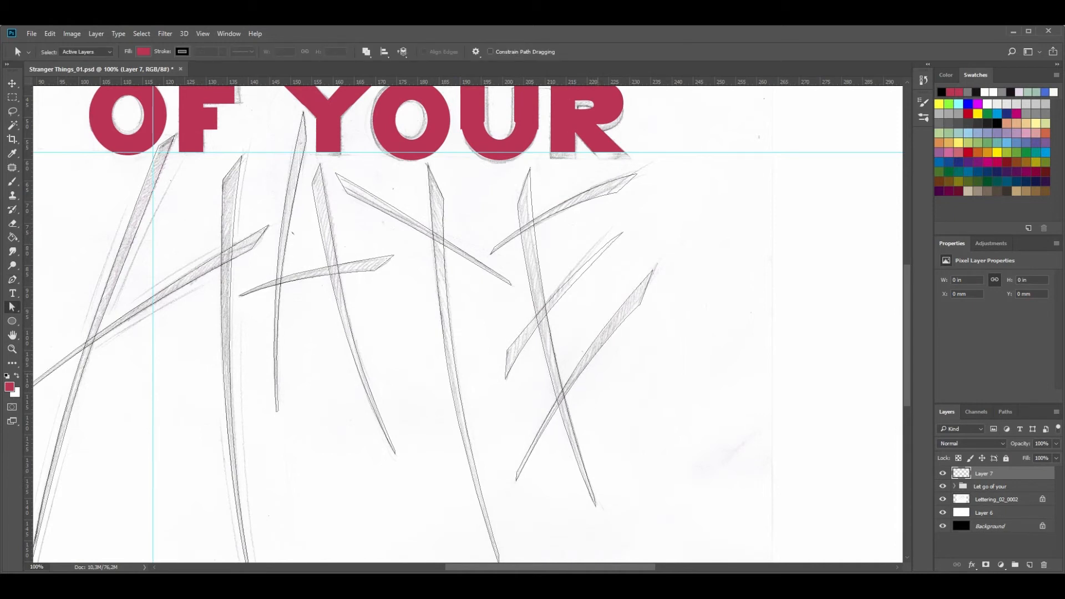
pyautogui.hotkey('ctrl', '-')
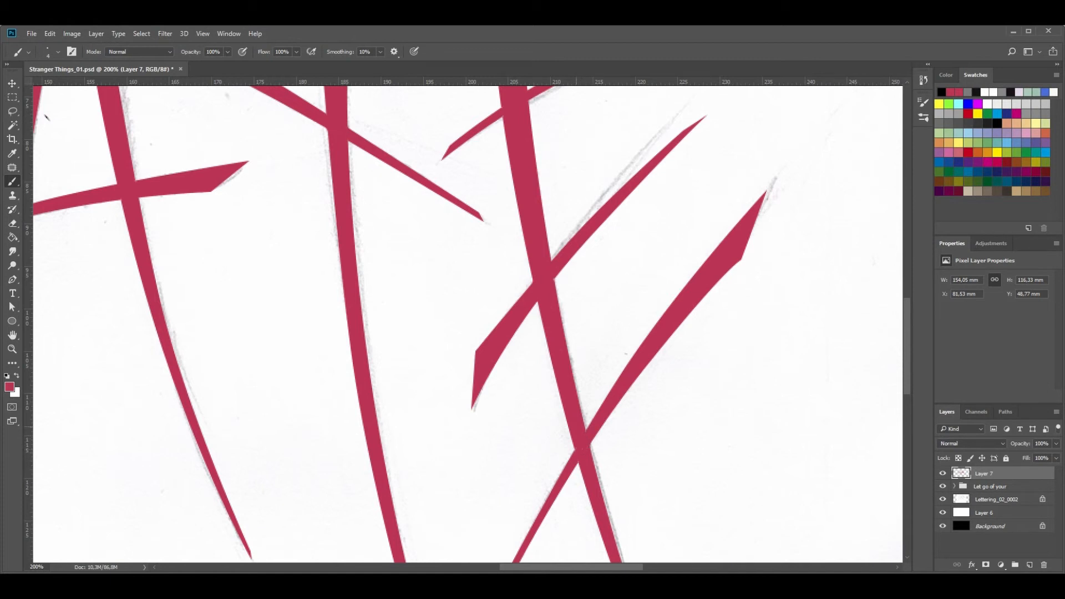
pyautogui.press('z')
pyautogui.press('alt')
pyautogui.keyDown('alt'); pyautogui.click(554, 435); pyautogui.keyUp('alt')
pyautogui.keyDown('alt'); pyautogui.click(554, 434); pyautogui.keyUp('alt')
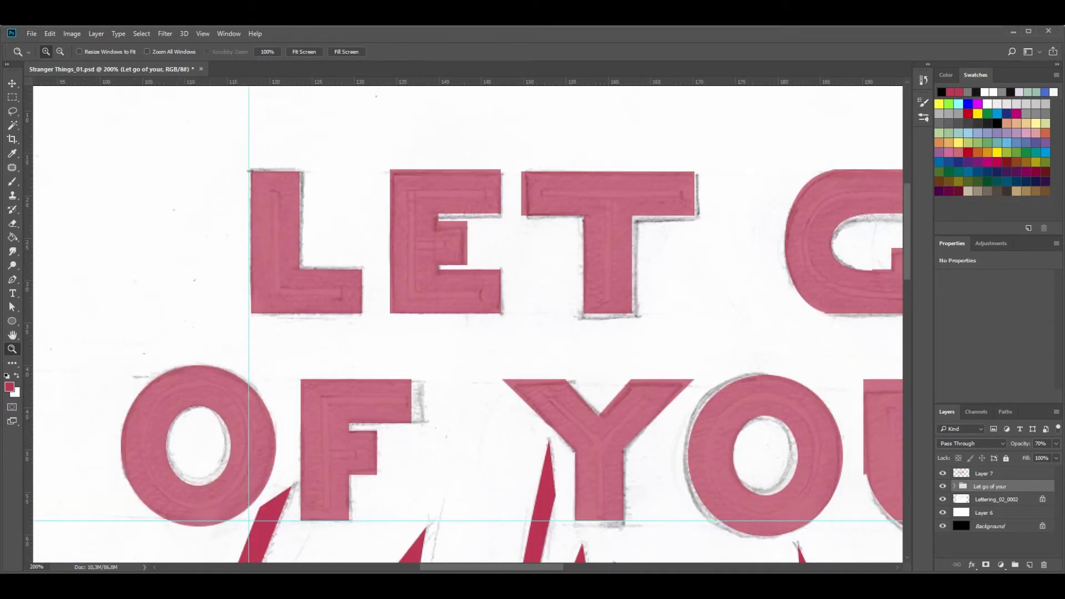
# Add a new layer and trace the thin inner line of the L in LET as a closed path
pyautogui.hotkey('ctrl', 'shift', 'alt', 'n')
pyautogui.press('p')
pyautogui.click(273, 190)
pyautogui.keyDown('shift'); pyautogui.click(278, 288); pyautogui.keyUp('shift')
pyautogui.keyDown('shift'); pyautogui.click(340, 287); pyautogui.keyUp('shift')
pyautogui.keyDown('shift'); pyautogui.click(340, 296); pyautogui.keyUp('shift')
pyautogui.keyDown('shift'); pyautogui.click(273, 297); pyautogui.keyUp('shift')
pyautogui.click(273, 190)
pyautogui.press('a')
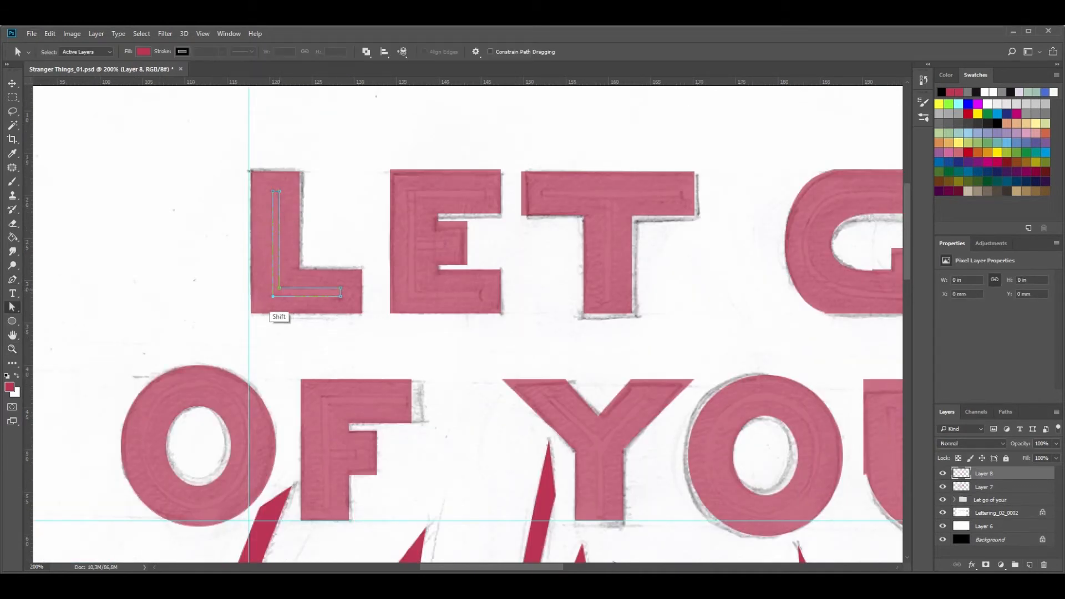
pyautogui.moveTo(276, 296); pyautogui.dragTo(276, 293)
# Convert the L's inner line path to a selection and fill it with white
pyautogui.press('p')
pyautogui.rightClick(313, 292)
pyautogui.click(355, 358)
pyautogui.click(590, 240)
pyautogui.press('x')
pyautogui.hotkey('alt', 'BackSpace')
pyautogui.hotkey('ctrl', 'd')
# Duplicate the L's white line twice onto the E, rotating and flipping the second copy to form the upper arm
pyautogui.hotkey('ctrl', 'j')
pyautogui.press('v')
pyautogui.moveTo(311, 284); pyautogui.dragTo(446, 284)
pyautogui.hotkey('ctrl', 'j')
pyautogui.hotkey('ctrl', 't')
pyautogui.moveTo(494, 183); pyautogui.dragTo(338, 350)
pyautogui.press('Return')
pyautogui.click(49, 33)
pyautogui.moveTo(66, 264)
pyautogui.click(20, 380)
# Merge the two white line copies on the E into one layer
pyautogui.keyDown('ctrl'); pyautogui.click(1015, 486); pyautogui.keyUp('ctrl')
pyautogui.keyDown('ctrl'); pyautogui.click(1015, 486); pyautogui.keyUp('ctrl')
pyautogui.keyDown('ctrl'); pyautogui.click(1015, 486); pyautogui.keyUp('ctrl')
pyautogui.rightClick(1023, 482)
pyautogui.hotkey('ctrl', 'e')
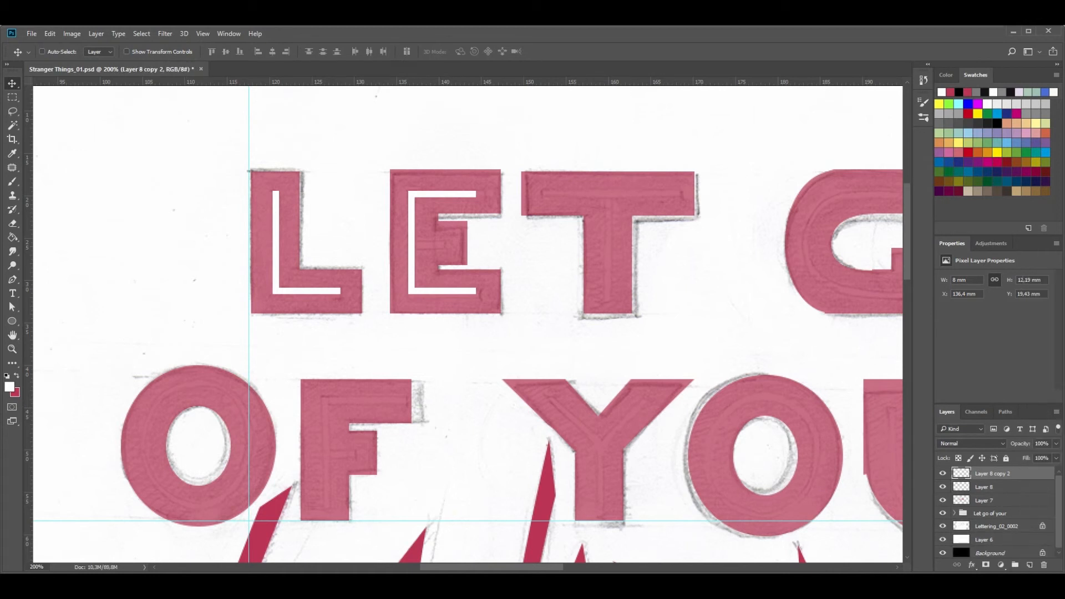
pyautogui.click(1003, 500)
pyautogui.hotkey('ctrl', 'l')
pyautogui.press('Escape')
pyautogui.hotkey('ctrl', 'j')
pyautogui.moveTo(350, 247); pyautogui.dragTo(434, 247)
pyautogui.hotkey('ctrl', 'alt', 'z')
pyautogui.hotkey('ctrl', 'alt', 'z')
# Try a copy of the L's white line, turned upside down, as the T's inner line and hide it again
pyautogui.keyDown('ctrl'); pyautogui.click(276, 244); pyautogui.keyUp('ctrl')
pyautogui.hotkey('ctrl', 'j')
pyautogui.moveTo(280, 285); pyautogui.dragTo(610, 287)
pyautogui.hotkey('ctrl', 't')
pyautogui.moveTo(693, 208); pyautogui.dragTo(550, 297)
pyautogui.press('Return')
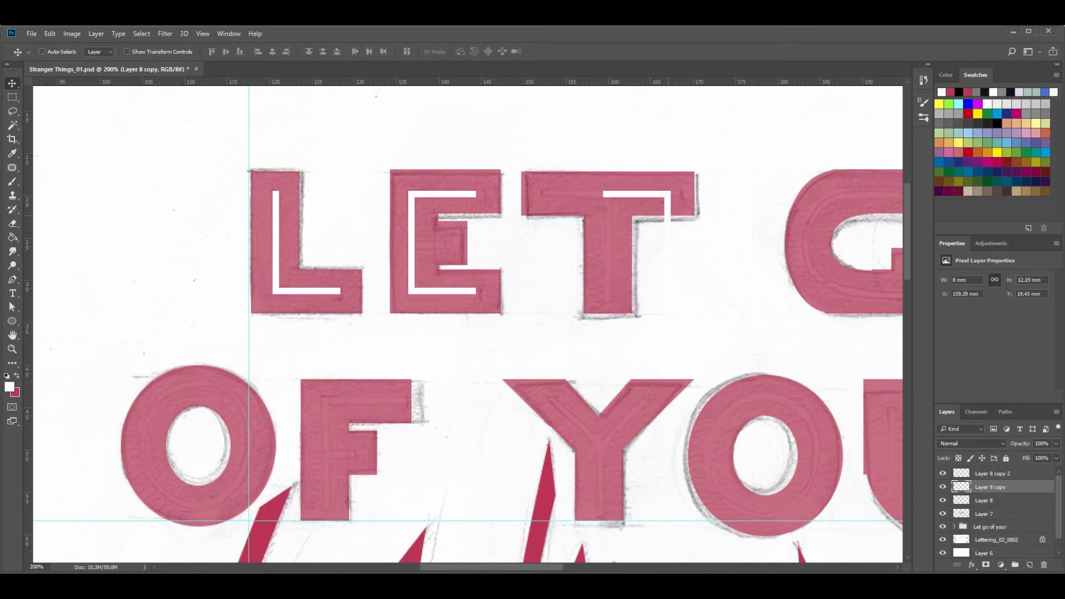
pyautogui.moveTo(668, 215); pyautogui.dragTo(612, 215)
pyautogui.press('Left')
pyautogui.press('Left')
pyautogui.hotkey('ctrl', ',')
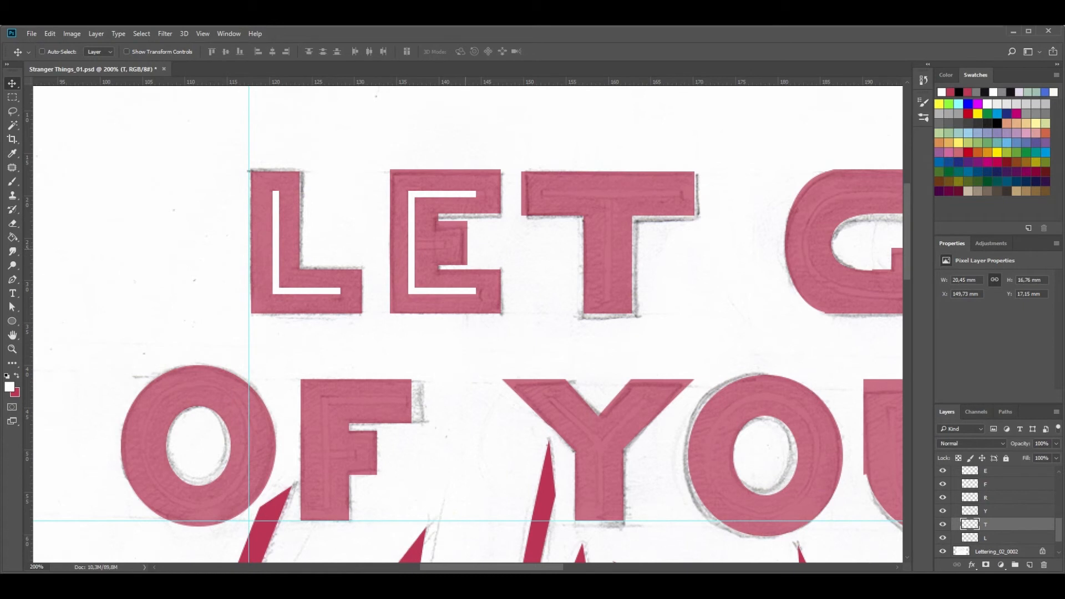
# Trim both ends of the T's crimson crossbar with rectangular selections
pyautogui.press('m')
pyautogui.moveTo(513, 241); pyautogui.dragTo(530, 155)
pyautogui.press('Delete')
pyautogui.hotkey('ctrl', 'd')
pyautogui.moveTo(688, 160); pyautogui.dragTo(713, 252)
pyautogui.press('Left')
pyautogui.press('Delete')
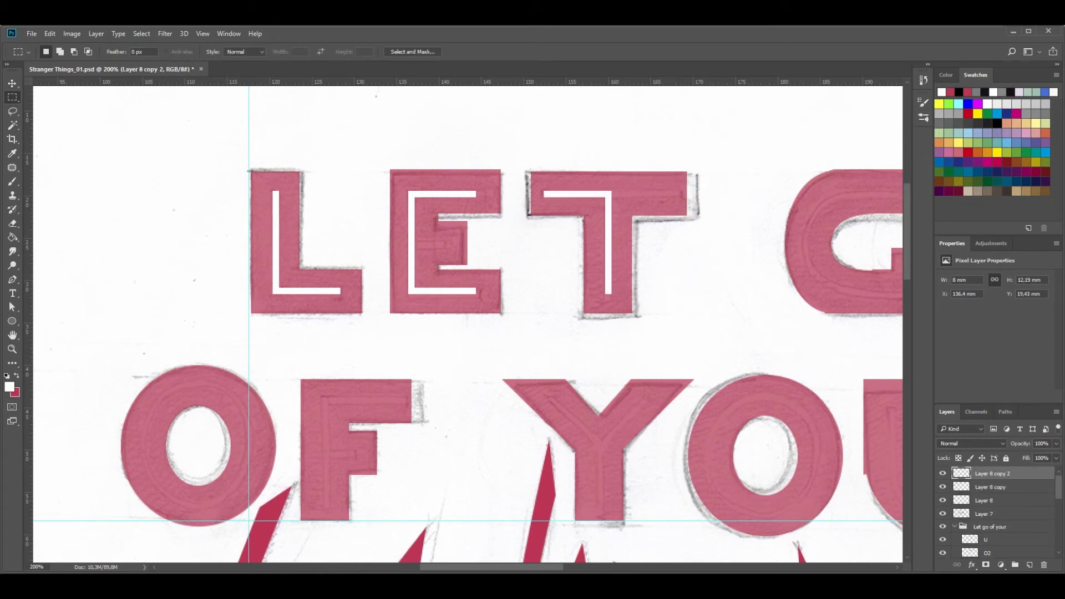
# Shorten the left end of the T's white line and add a mirrored copy to complete the right half of the crossbar
pyautogui.click(990, 486)
pyautogui.moveTo(475, 181); pyautogui.dragTo(499, 205)
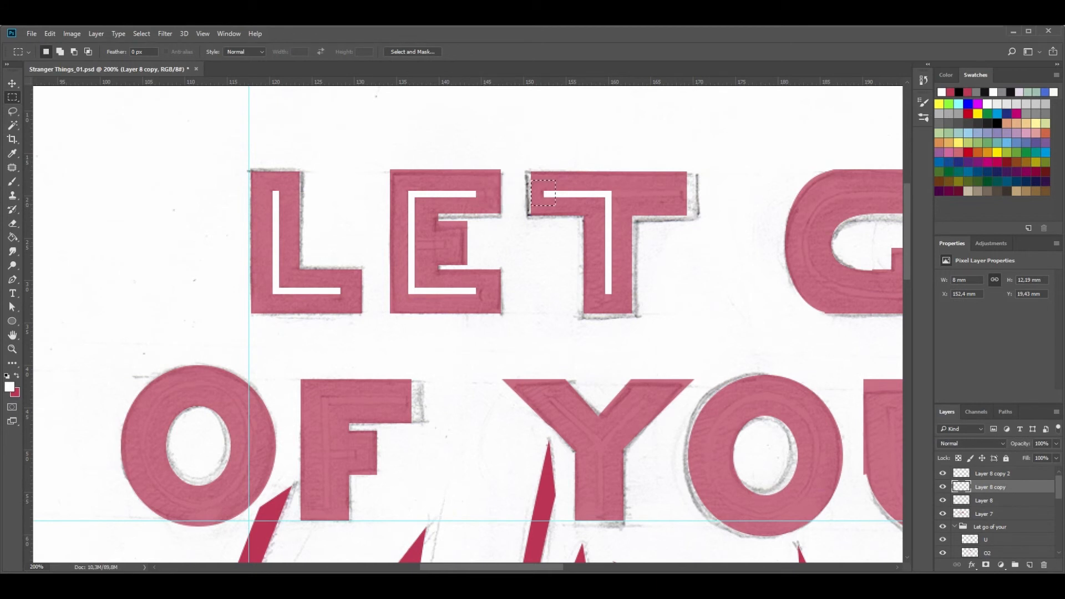
pyautogui.hotkey('ctrl', 'j')
pyautogui.click(50, 34)
pyautogui.moveTo(83, 264)
pyautogui.click(22, 381)
pyautogui.press('v')
pyautogui.moveTo(561, 202); pyautogui.dragTo(610, 202)
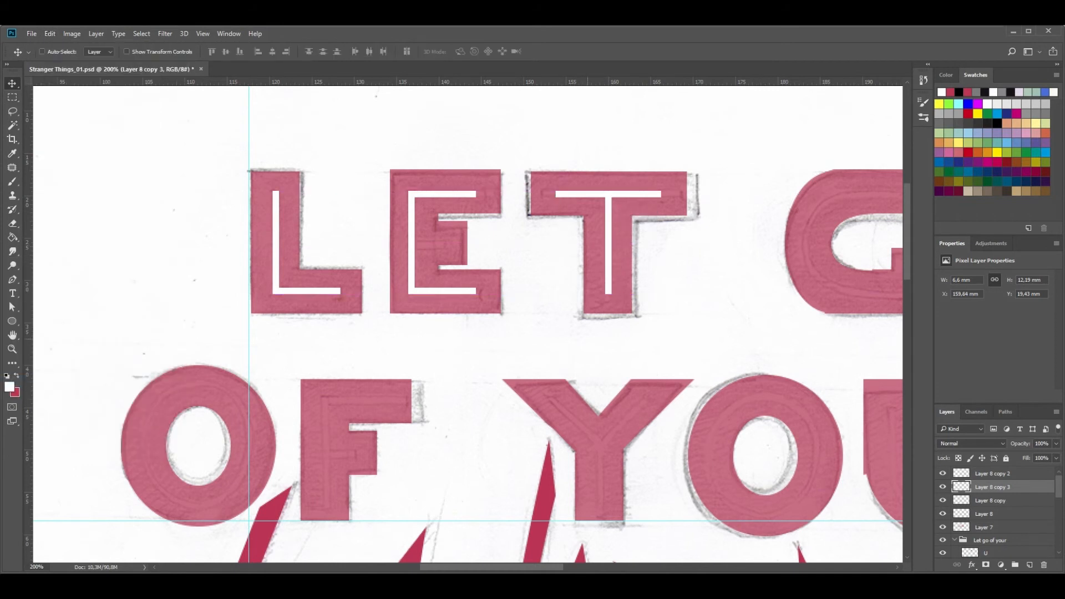
# Merge the added T crossbar piece into the Layer 8 copy 2 layer
pyautogui.click(990, 500)
pyautogui.click(942, 486)
pyautogui.click(942, 486)
pyautogui.click(992, 473)
# Copy the E's upper white arm onto a new layer, move it to the middle of the E and trim it shorter
pyautogui.press('m')
pyautogui.hotkey('ctrl', 'j')
pyautogui.hotkey('ctrl', 'h')
pyautogui.hotkey('ctrl', 'alt', 'z')
pyautogui.hotkey('ctrl', 'alt', 'z')
pyautogui.hotkey('ctrl', 'alt', 'z')
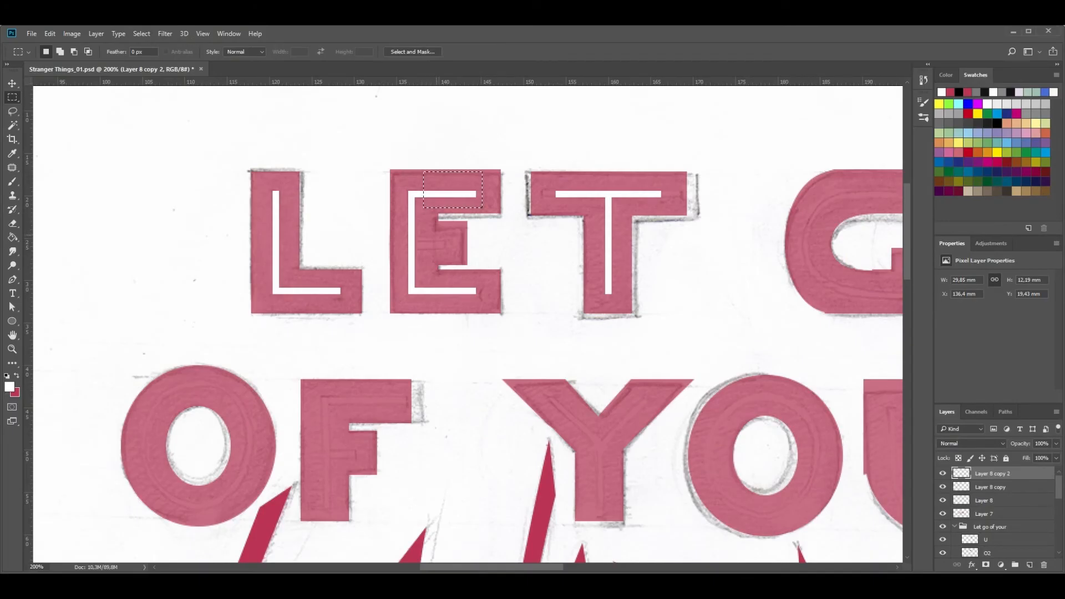
pyautogui.hotkey('ctrl', 'j')
pyautogui.press('v')
pyautogui.moveTo(458, 193)
pyautogui.mouseDown()
pyautogui.moveTo(433, 244)
pyautogui.moveTo(381, 265)
pyautogui.mouseUp()
pyautogui.press('l')
pyautogui.press('Delete')
pyautogui.hotkey('ctrl', 'd')
pyautogui.press('v')
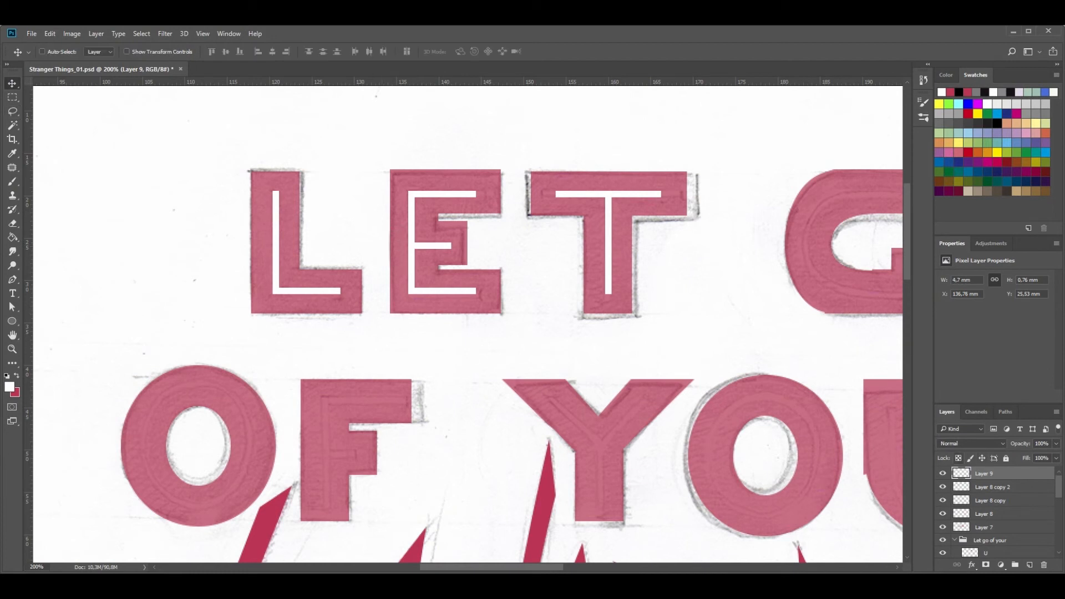
# Cut the T's right crossbar piece out of the E's line layer and paste it as a separate layer
pyautogui.click(941, 473)
pyautogui.click(942, 473)
pyautogui.click(941, 487)
pyautogui.click(942, 486)
pyautogui.click(992, 486)
pyautogui.click(989, 500)
pyautogui.click(991, 486)
pyautogui.press('l')
pyautogui.moveTo(612, 215)
pyautogui.mouseDown()
pyautogui.moveTo(632, 172)
pyautogui.moveTo(614, 212)
pyautogui.moveTo(604, 193)
pyautogui.mouseUp()
pyautogui.click(941, 486)
pyautogui.click(942, 487)
pyautogui.hotkey('ctrl', 'x')
pyautogui.click(990, 500)
pyautogui.hotkey('ctrl', 'v')
# Merge the T's white line pieces into one layer and the E's pieces into another
pyautogui.press('v')
pyautogui.keyDown('ctrl'); pyautogui.click(998, 513); pyautogui.keyUp('ctrl')
pyautogui.keyDown('ctrl'); pyautogui.click(1009, 501); pyautogui.keyUp('ctrl')
pyautogui.keyDown('ctrl'); pyautogui.click(1012, 501); pyautogui.keyUp('ctrl')
pyautogui.rightClick(1013, 502)
pyautogui.click(1031, 502)
pyautogui.click(1006, 486)
pyautogui.keyDown('ctrl'); pyautogui.click(1006, 478); pyautogui.keyUp('ctrl')
pyautogui.hotkey('ctrl', 'e')
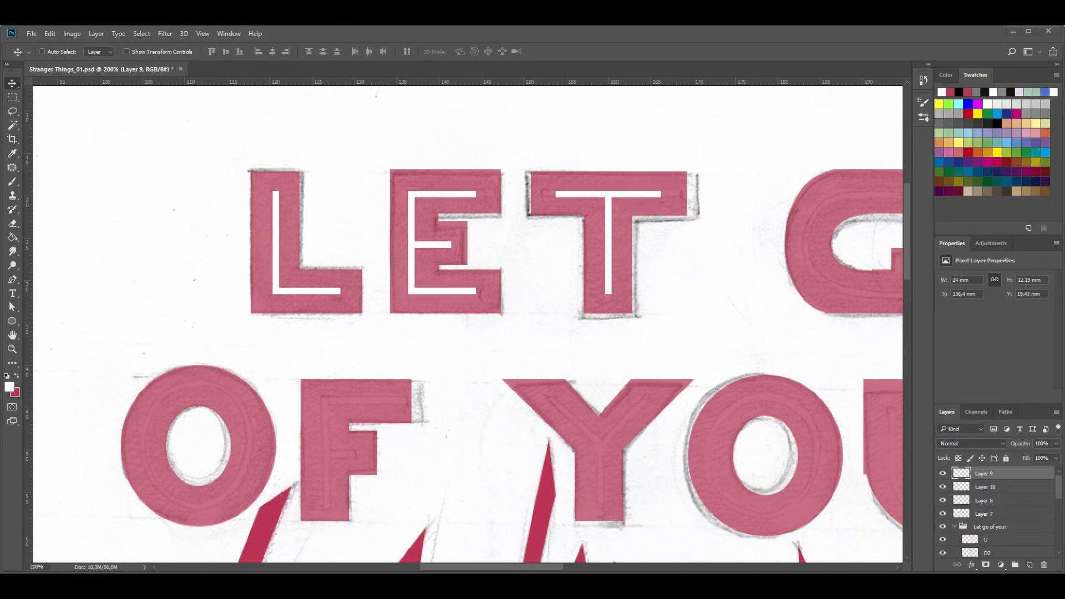
# Rename the three white line layers as E, T and L
pyautogui.press('Tab')
pyautogui.write('T')
pyautogui.press('Tab')
pyautogui.write('L8')
pyautogui.hotkey('ctrl', 'a')
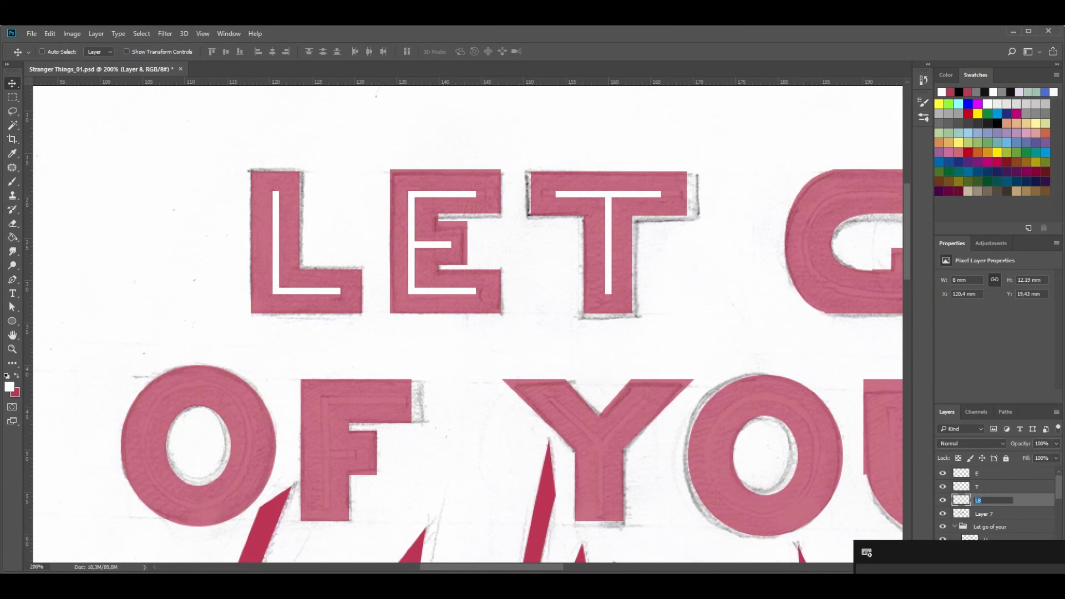
pyautogui.write('L')
pyautogui.press('Return')
# Duplicate the E's white line and position the copy over the G
pyautogui.click(998, 487)
pyautogui.press('z')
pyautogui.keyDown('alt'); pyautogui.click(532, 333); pyautogui.keyUp('alt')
pyautogui.keyDown('alt'); pyautogui.click(532, 332); pyautogui.keyUp('alt')
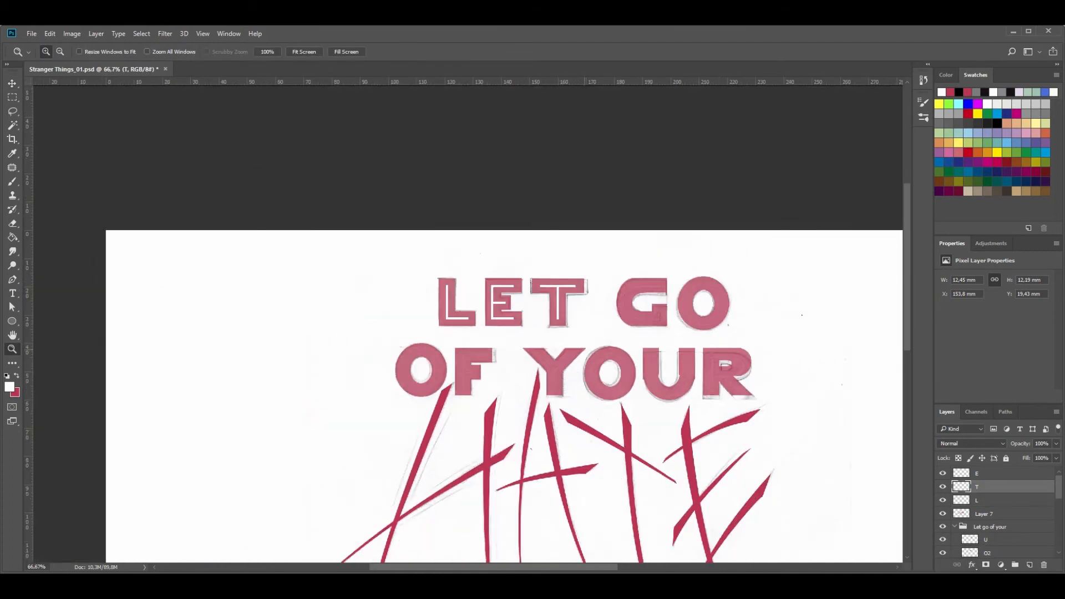
pyautogui.moveTo(647, 320); pyautogui.dragTo(529, 300)
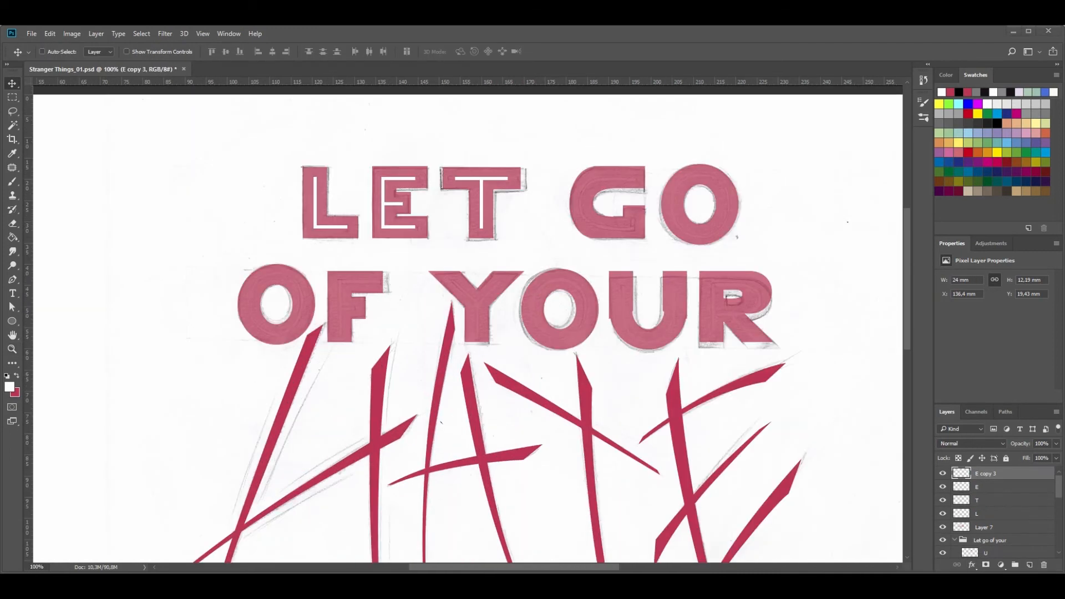
pyautogui.moveTo(587, 221); pyautogui.dragTo(630, 220)
pyautogui.press('z')
pyautogui.click(640, 218)
# Delete the straight stem of the copied line on the G and the stray white piece on the O
pyautogui.press('l')
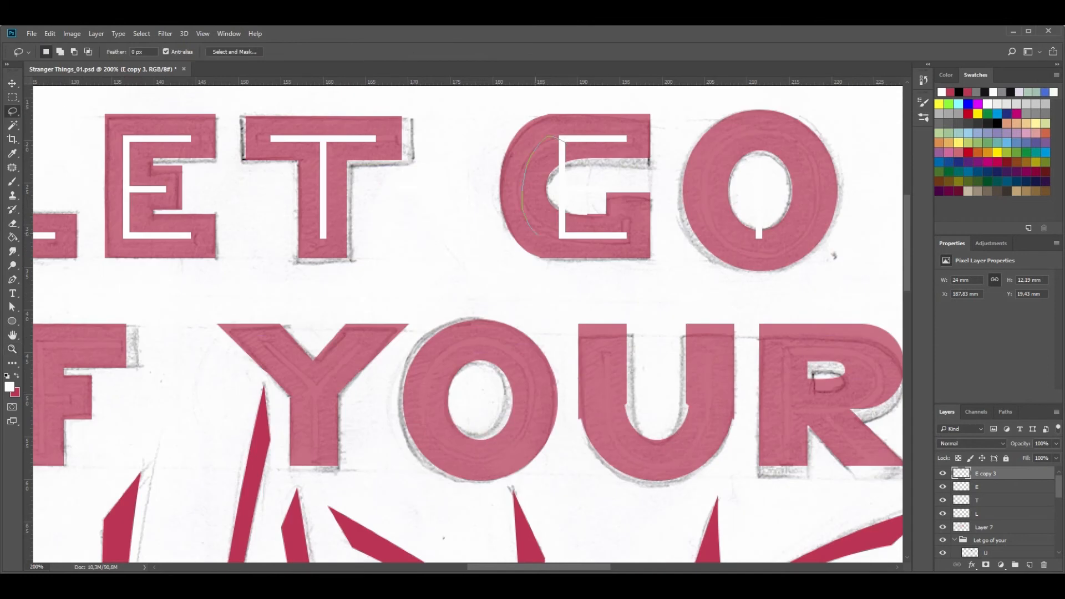
pyautogui.moveTo(538, 235); pyautogui.dragTo(606, 163)
pyautogui.press('Delete')
pyautogui.moveTo(718, 165)
pyautogui.mouseDown()
pyautogui.moveTo(805, 238)
pyautogui.moveTo(743, 233)
pyautogui.mouseUp()
pyautogui.press('Delete')
pyautogui.hotkey('ctrl', 'd')
# Copy a piece of the white line to form the short upright at the end of the G's lower arm
pyautogui.press('z')
pyautogui.click(695, 209)
pyautogui.moveTo(585, 248)
pyautogui.mouseDown()
pyautogui.moveTo(601, 339)
pyautogui.moveTo(589, 349)
pyautogui.moveTo(577, 307)
pyautogui.moveTo(665, 420)
pyautogui.mouseUp()
pyautogui.press('m')
pyautogui.press('l')
pyautogui.hotkey('ctrl', 'j')
pyautogui.hotkey('ctrl', 't')
pyautogui.press('Return')
pyautogui.press('m')
pyautogui.press('Delete')
pyautogui.hotkey('ctrl', 'd')
pyautogui.hotkey('ctrl', 'd')
# Trace a curved pen path around the G's left side, joining the upper and lower white arms
pyautogui.press('p')
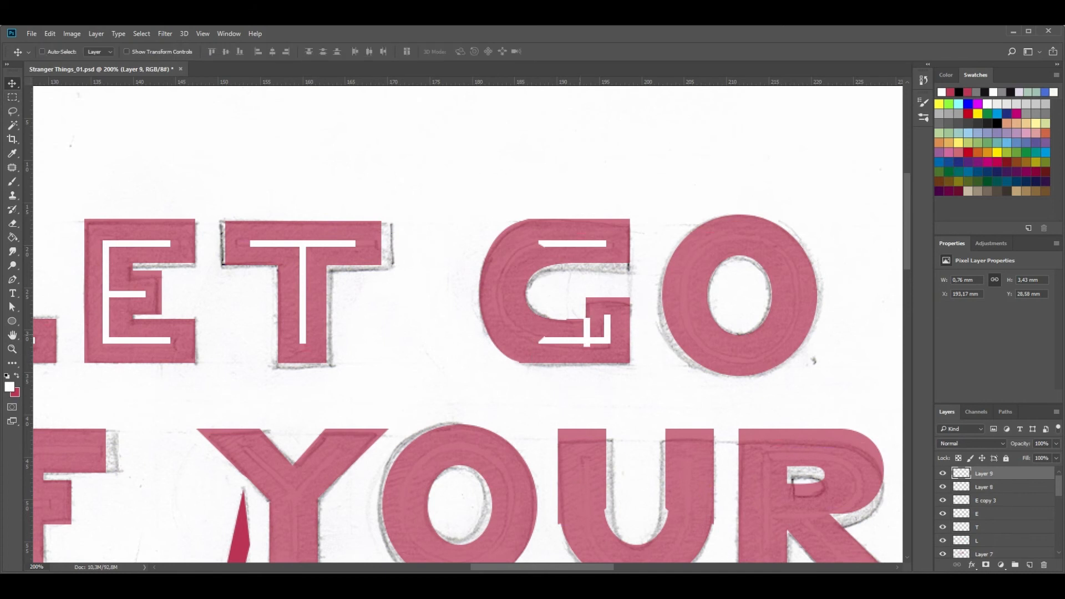
pyautogui.moveTo(545, 337); pyautogui.dragTo(523, 337)
pyautogui.moveTo(502, 292)
pyautogui.mouseDown()
pyautogui.moveTo(502, 265)
pyautogui.moveTo(583, 246)
pyautogui.moveTo(532, 240)
pyautogui.mouseUp()
pyautogui.click(606, 246)
pyautogui.click(606, 240)
pyautogui.moveTo(497, 291); pyautogui.dragTo(566, 345)
pyautogui.press('a')
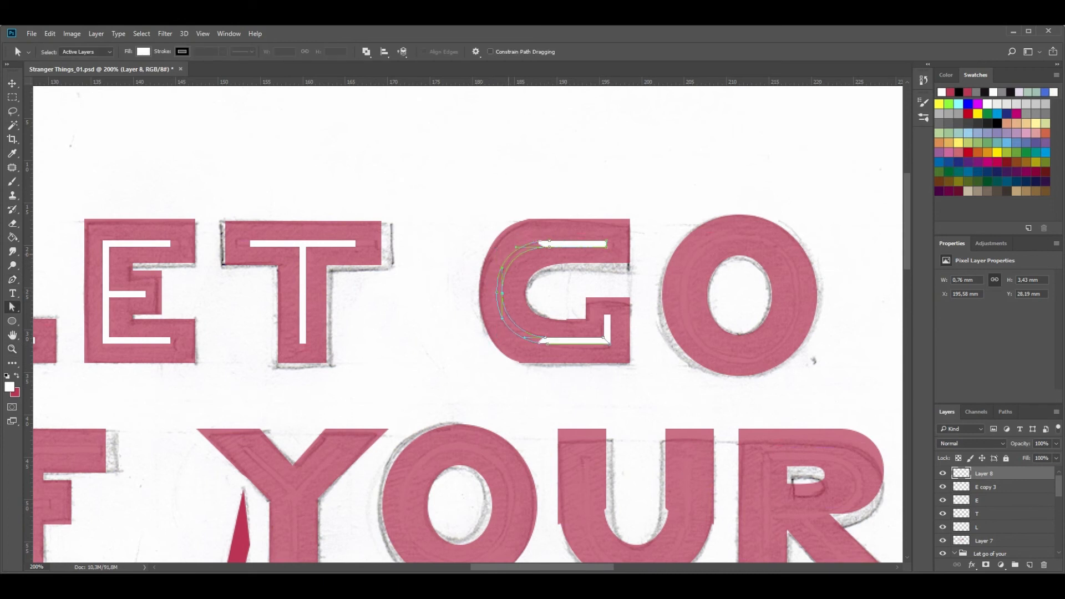
# Try converting the G's curved path to a selection and filling it with white
pyautogui.press('p')
pyautogui.rightClick(524, 243)
pyautogui.click(554, 287)
pyautogui.press('Return')
pyautogui.press('g')
pyautogui.click(502, 291)
pyautogui.press('z')
pyautogui.scroll(-1, 502, 291)
pyautogui.hotkey('ctrl', 'alt', 'z')
pyautogui.hotkey('ctrl', 'alt', 'z')
# Reshape the outer curve of the G's path by adjusting its upper and lower handles
pyautogui.press('a')
pyautogui.click(496, 280)
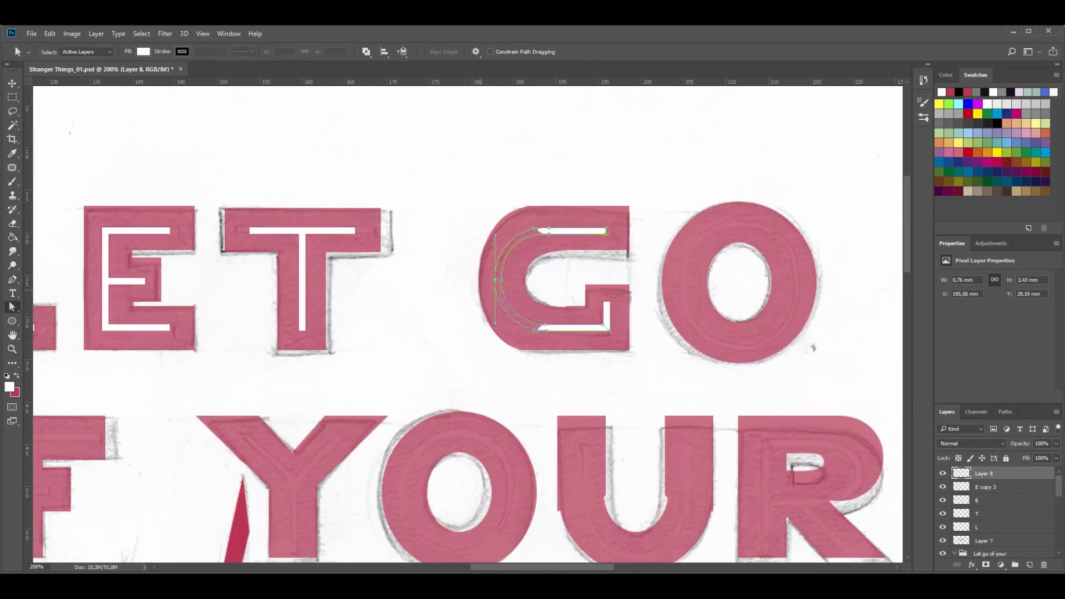
pyautogui.moveTo(495, 235); pyautogui.dragTo(526, 228)
pyautogui.moveTo(496, 324); pyautogui.dragTo(527, 330)
# Convert the G's reshaped path to a selection and fill it with white
pyautogui.press('p')
pyautogui.rightClick(517, 275)
pyautogui.click(546, 319)
pyautogui.press('Return')
pyautogui.press('g')
pyautogui.click(499, 292)
pyautogui.press('z')
pyautogui.keyDown('alt'); pyautogui.click(495, 295); pyautogui.keyUp('alt')
pyautogui.keyDown('alt'); pyautogui.click(489, 318); pyautogui.keyUp('alt')
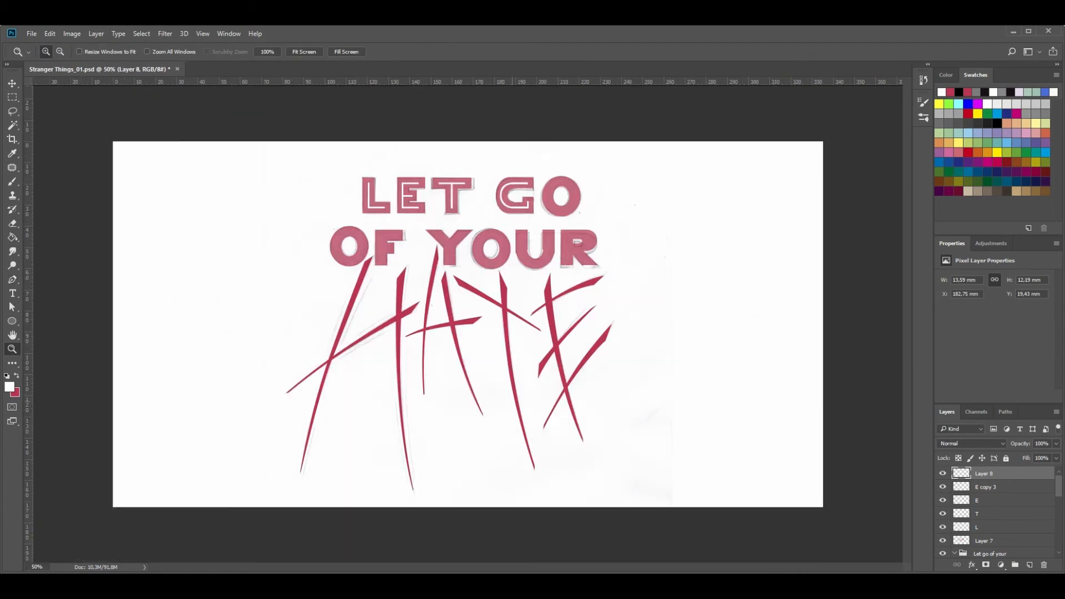
# Select the layer of the O in GO and trace an oval pen path around its counter
pyautogui.click(555, 189)
pyautogui.click(555, 188)
pyautogui.click(984, 540)
pyautogui.click(990, 553)
pyautogui.scroll(-3, 998, 513)
pyautogui.click(985, 486)
pyautogui.click(985, 472)
pyautogui.click(985, 485)
pyautogui.press('p')
pyautogui.moveTo(603, 229); pyautogui.dragTo(603, 254)
pyautogui.hotkey('ctrl', 'z')
pyautogui.moveTo(540, 228); pyautogui.dragTo(601, 264)
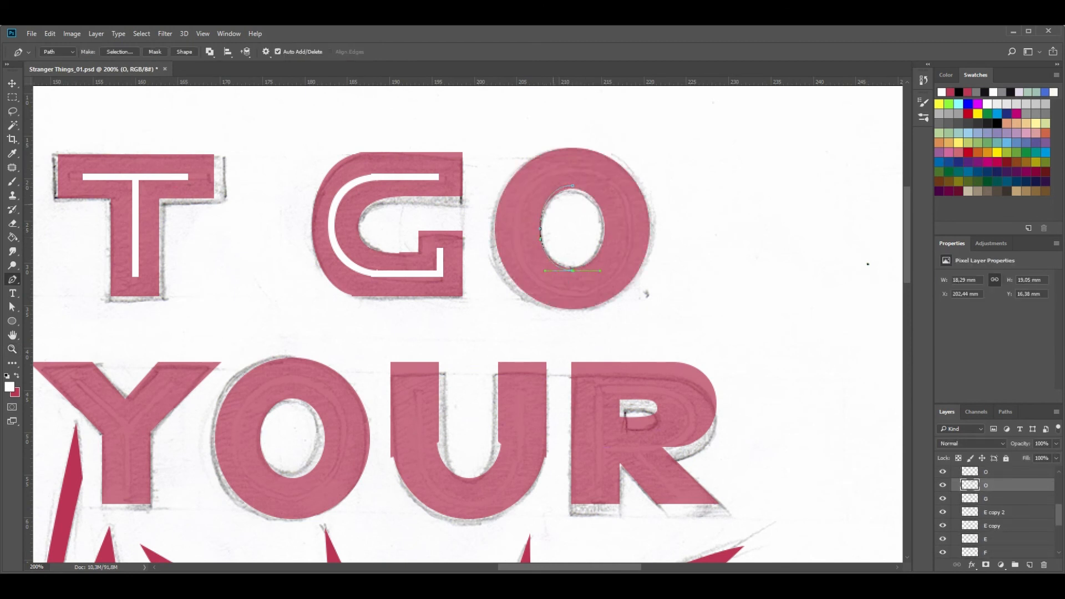
pyautogui.moveTo(572, 185); pyautogui.dragTo(545, 186)
pyautogui.moveTo(572, 271); pyautogui.dragTo(572, 272)
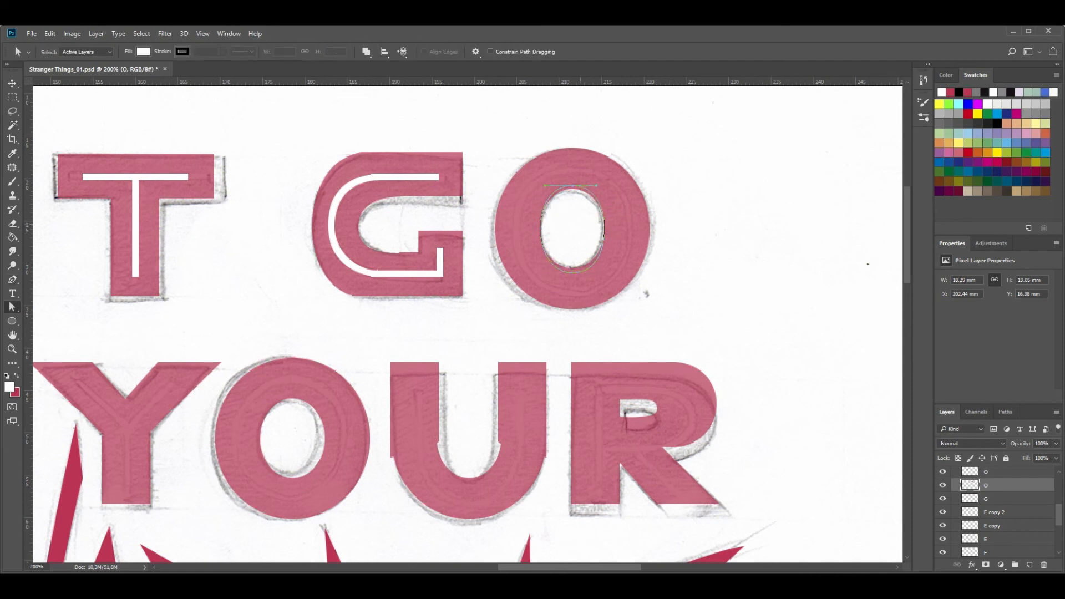
# Convert the oval path to a selection and delete that area from the O to enlarge its counter
pyautogui.rightClick(583, 240)
pyautogui.click(629, 289)
pyautogui.press('Return')
pyautogui.press('Delete')
pyautogui.hotkey('ctrl', 'd')
pyautogui.keyDown('ctrl'); pyautogui.keyDown('alt'); pyautogui.click(507, 315); pyautogui.keyUp('alt'); pyautogui.keyUp('ctrl')
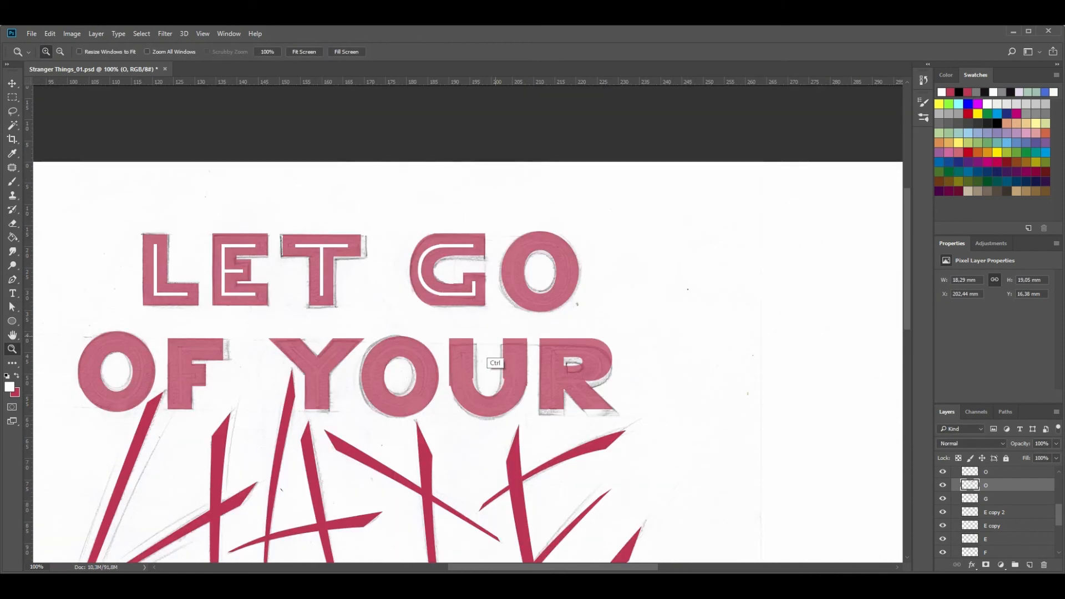
# Trace a closed oval pen path midway through the ring of the O in GO, following the sketched inner line
pyautogui.moveTo(545, 272); pyautogui.dragTo(623, 266)
pyautogui.click(623, 266)
pyautogui.press('p')
pyautogui.moveTo(614, 327); pyautogui.dragTo(636, 327)
pyautogui.moveTo(673, 264); pyautogui.dragTo(673, 211)
pyautogui.moveTo(614, 203); pyautogui.dragTo(579, 203)
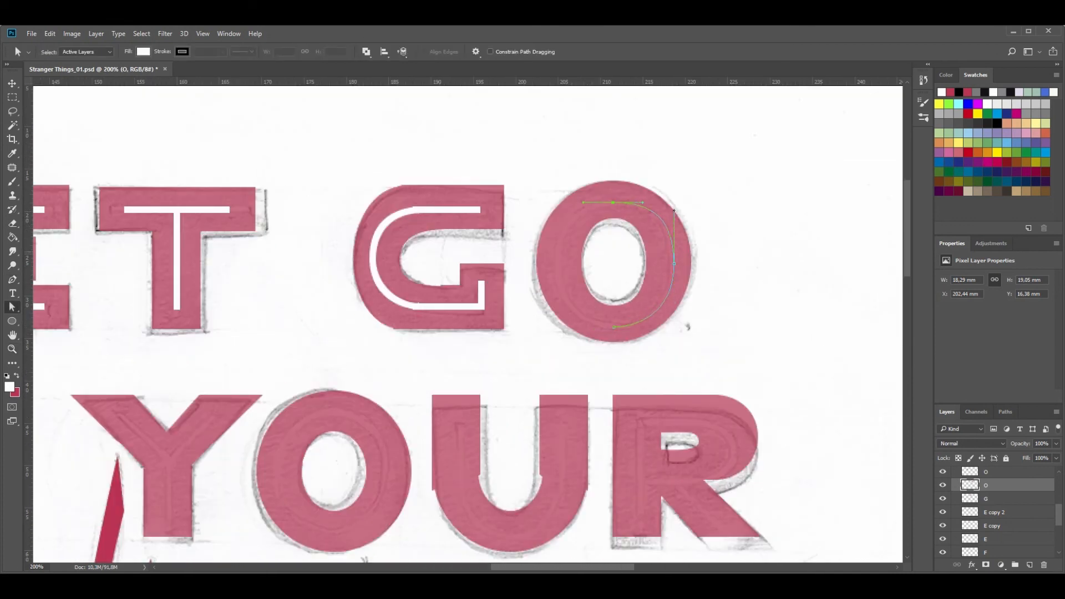
pyautogui.moveTo(555, 270); pyautogui.dragTo(554, 315)
pyautogui.moveTo(613, 328); pyautogui.dragTo(674, 310)
# Refine the O's oval path by adjusting its top anchor and side curve handles
pyautogui.press('a')
pyautogui.moveTo(612, 202); pyautogui.dragTo(612, 199)
pyautogui.moveTo(554, 222); pyautogui.dragTo(554, 233)
pyautogui.moveTo(673, 211); pyautogui.dragTo(674, 228)
# Convert the O's path to a selection and fill it with white on a new layer
pyautogui.press('p')
pyautogui.press('Return')
pyautogui.press('g')
pyautogui.hotkey('alt', 'BackSpace')
pyautogui.hotkey('ctrl', 'z')
pyautogui.hotkey('ctrl', 'shift', 'alt', 'n')
pyautogui.hotkey('alt', 'BackSpace')
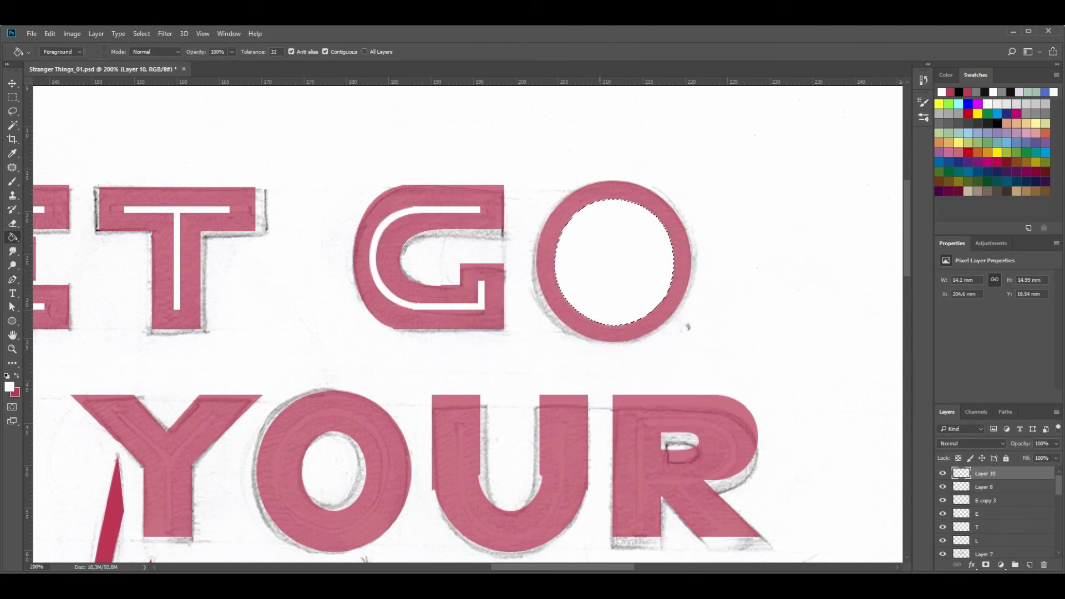
# Deselect the white fill and trace a closed oval pen path slightly inside its edge on the O in GO
pyautogui.press('w')
pyautogui.hotkey('ctrl', 'd')
pyautogui.press('p')
pyautogui.moveTo(614, 320); pyautogui.dragTo(629, 321)
pyautogui.moveTo(669, 265); pyautogui.dragTo(670, 225)
pyautogui.hotkey('ctrl', 'z')
pyautogui.moveTo(613, 207); pyautogui.dragTo(586, 206)
pyautogui.moveTo(561, 262); pyautogui.dragTo(560, 289)
pyautogui.moveTo(614, 321); pyautogui.dragTo(644, 319)
# Refine the inner oval path by adjusting its anchors and curve handles to leave an even white rim around it
pyautogui.press('a')
pyautogui.click(561, 262)
pyautogui.click(670, 265)
pyautogui.moveTo(670, 265); pyautogui.dragTo(669, 265)
pyautogui.click(614, 321)
pyautogui.click(612, 206)
pyautogui.moveTo(586, 206); pyautogui.dragTo(578, 206)
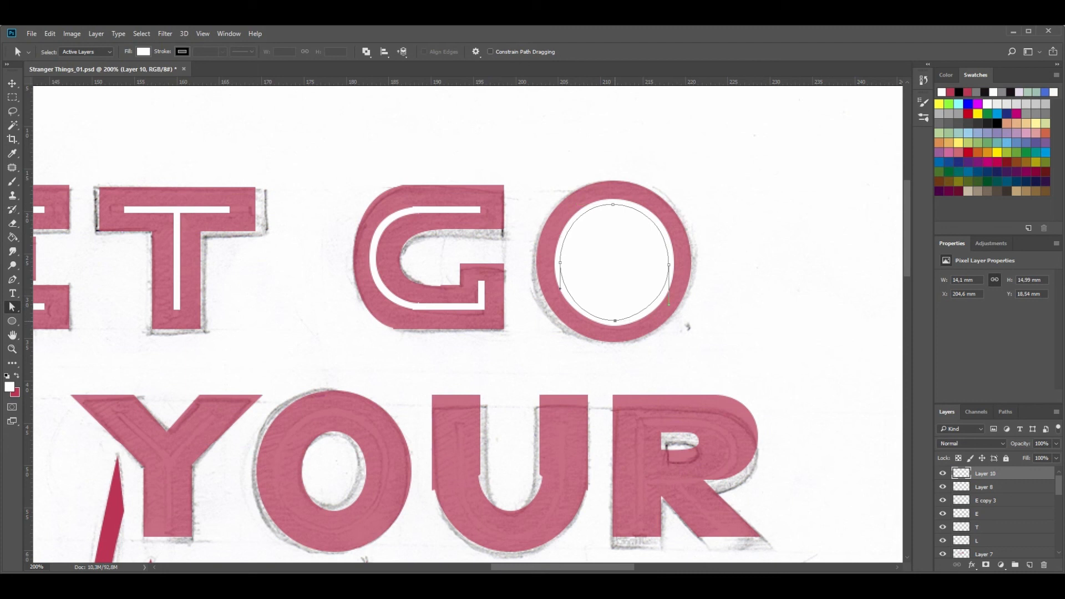
pyautogui.hotkey('ctrl', 'Return')
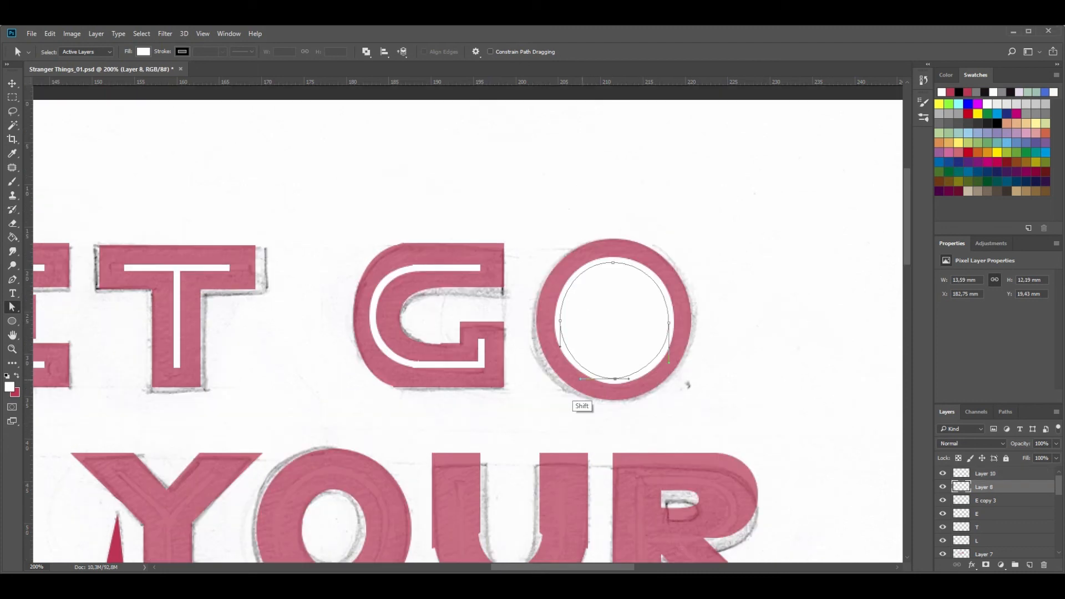
pyautogui.moveTo(628, 378); pyautogui.dragTo(635, 379)
pyautogui.press('Up')
pyautogui.press('Left')
# Convert the inner oval path to a selection and delete that area from the white fill, leaving a thin ring
pyautogui.press('p')
pyautogui.rightClick(641, 350)
pyautogui.click(669, 397)
pyautogui.press('Return')
pyautogui.press('Delete')
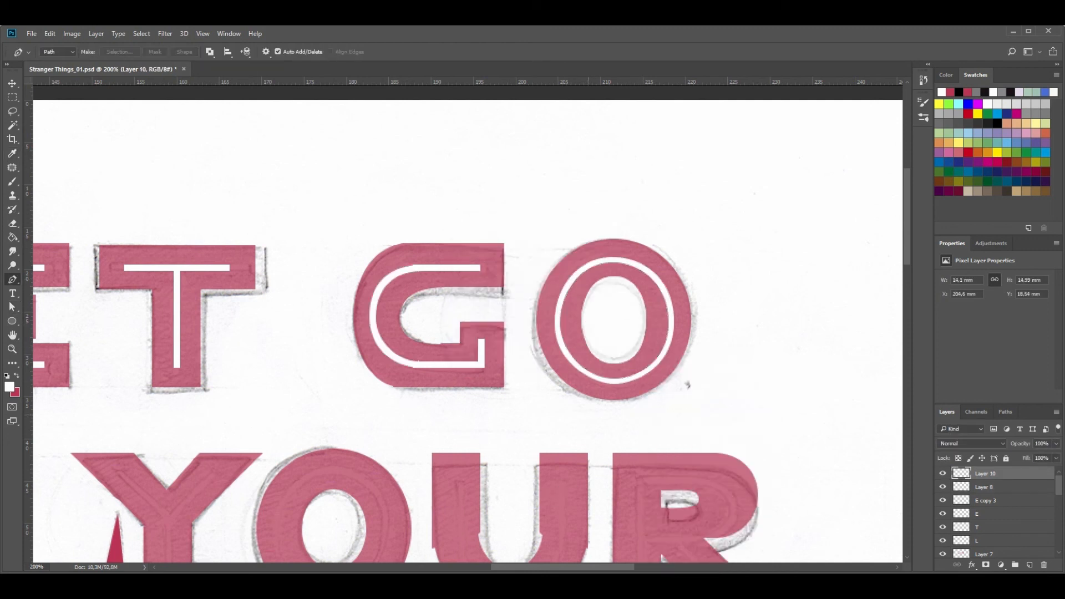
# Duplicate the layer holding the white inner ring of the O in GO
pyautogui.press('z')
pyautogui.click(588, 413)
pyautogui.keyDown('alt'); pyautogui.click(614, 356); pyautogui.keyUp('alt')
pyautogui.keyDown('alt'); pyautogui.click(612, 328); pyautogui.keyUp('alt')
pyautogui.click(612, 325)
pyautogui.keyDown('alt'); pyautogui.click(612, 325); pyautogui.keyUp('alt')
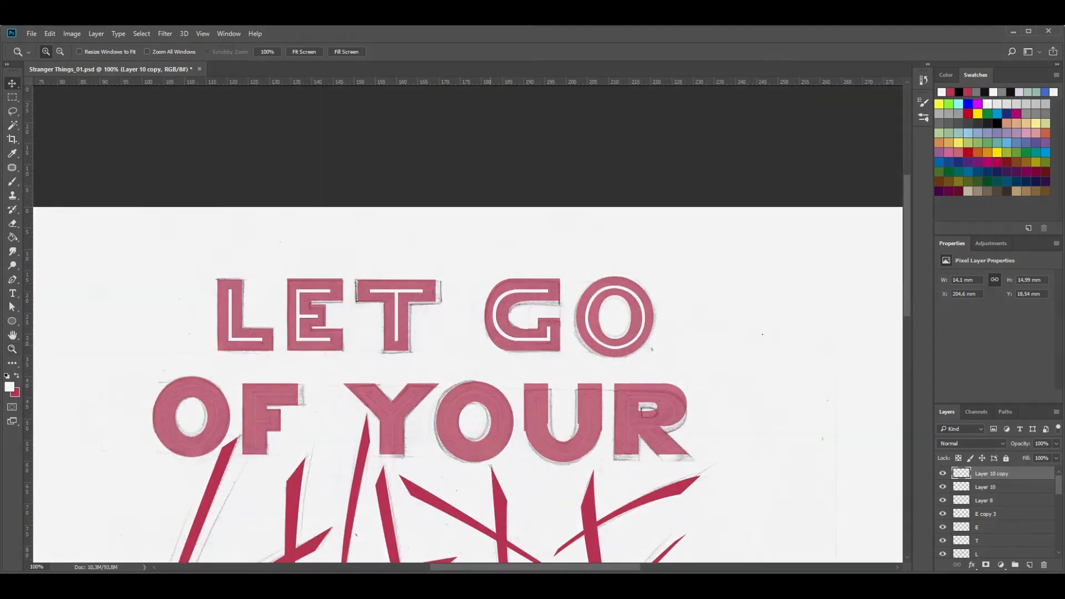